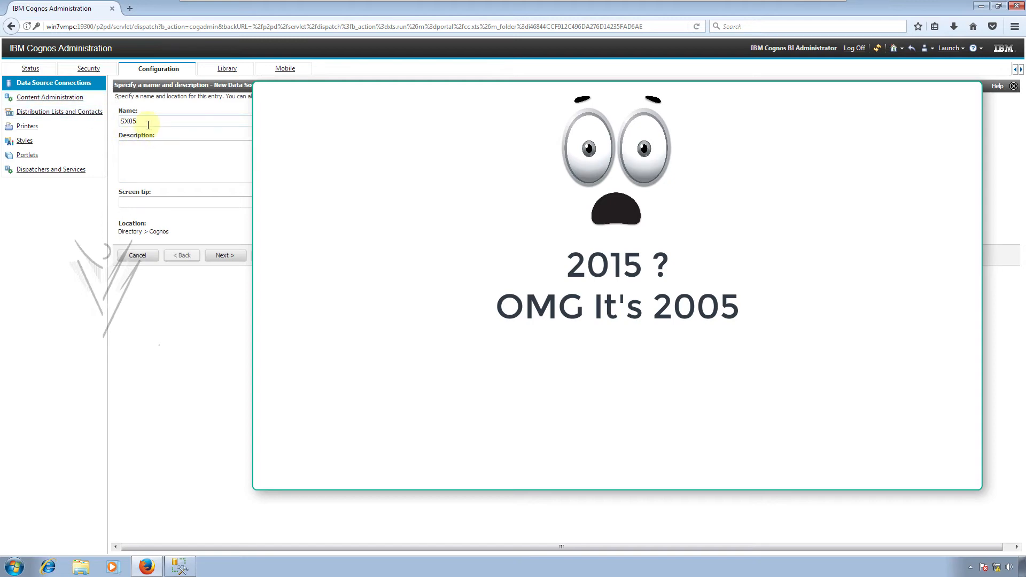
- Keep the data source name SX05 and specify a Microsoft SQL Server (SQL 2005 Native Client) connection without JDBC configuration
left_click(151, 125)
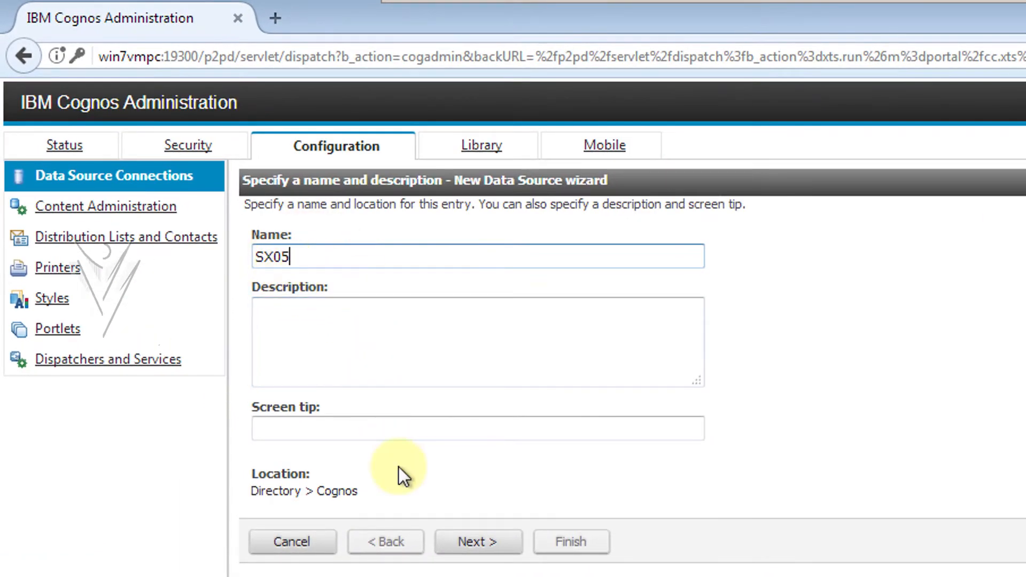
left_click(473, 541)
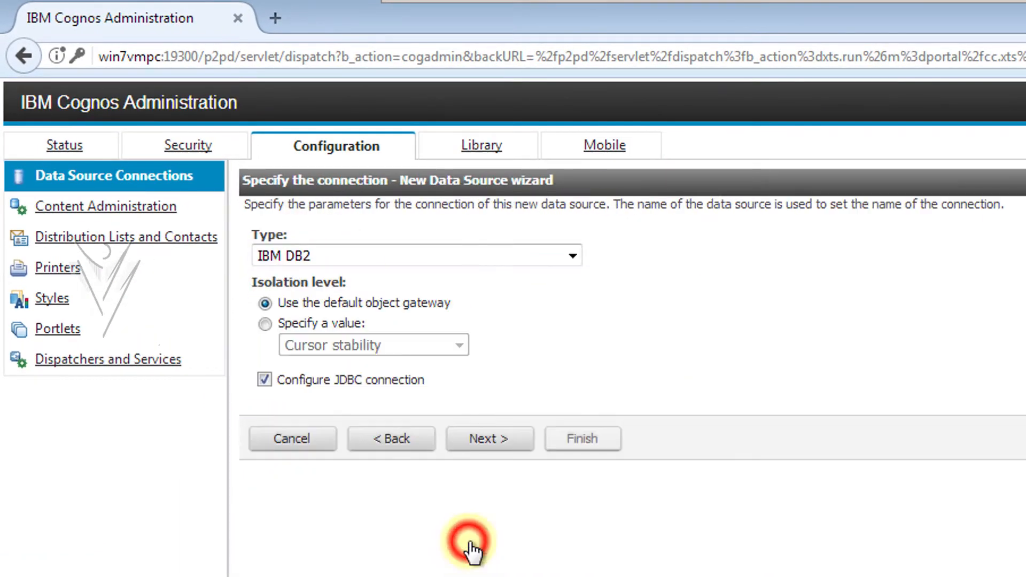
left_click(352, 259)
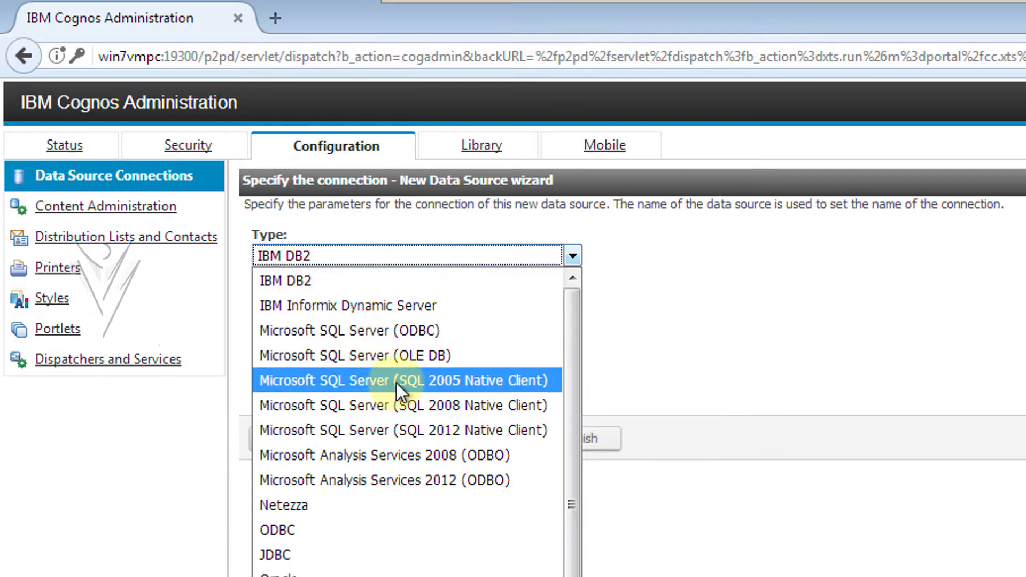
left_click(423, 383)
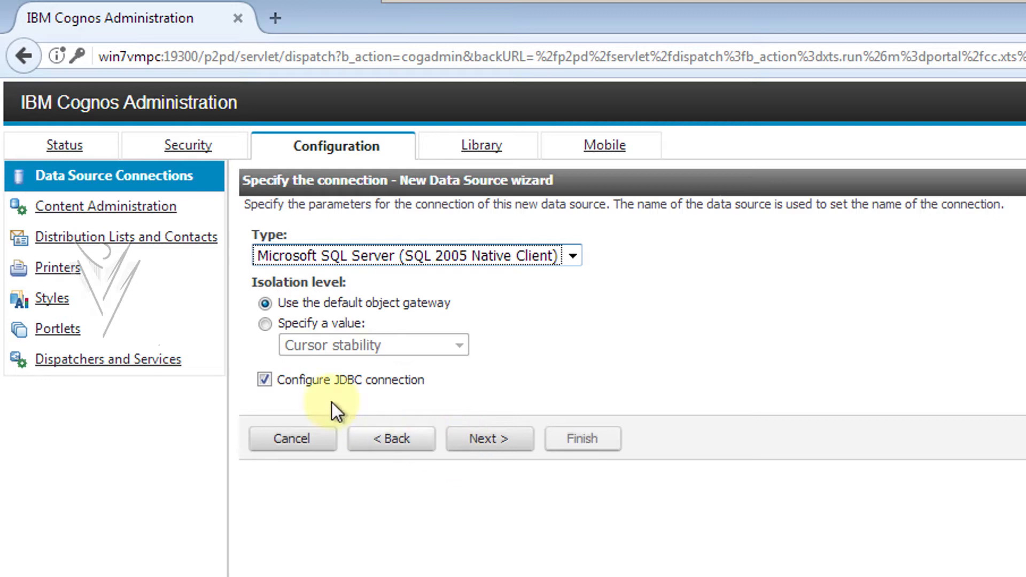
left_click(263, 380)
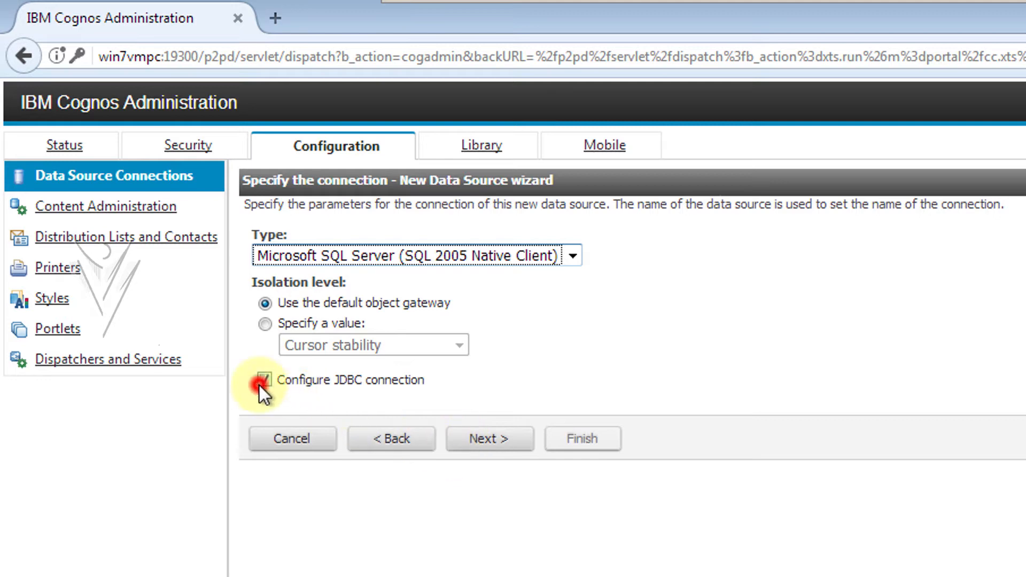
left_click(484, 444)
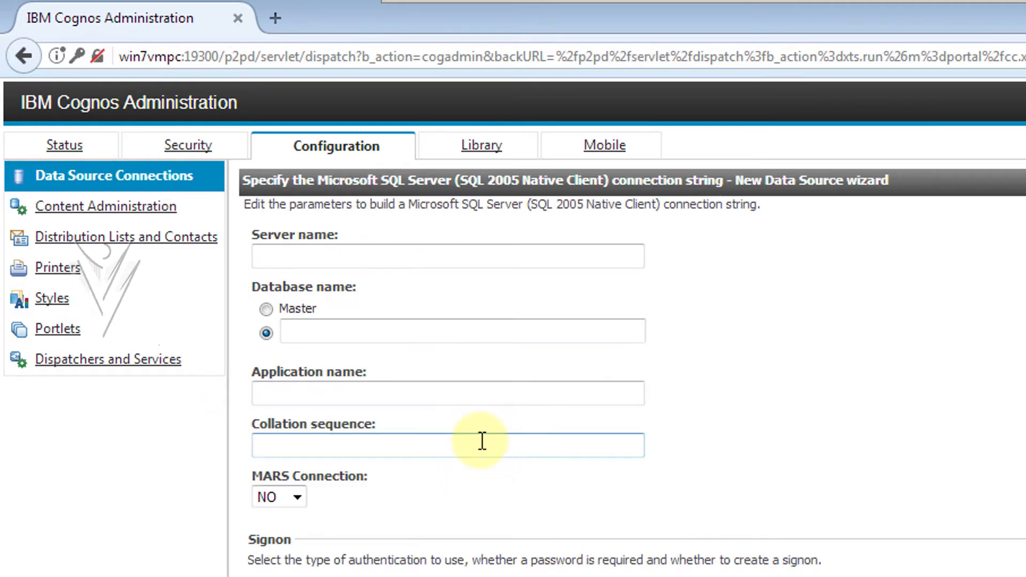
- Set the server name of the connection string to .\SX05
left_click(418, 255)
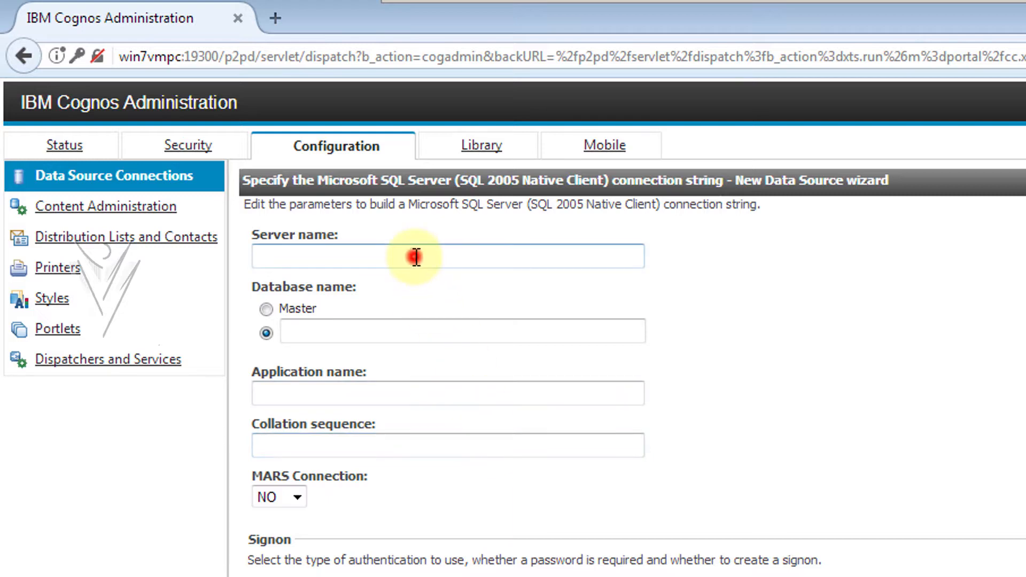
type(".")
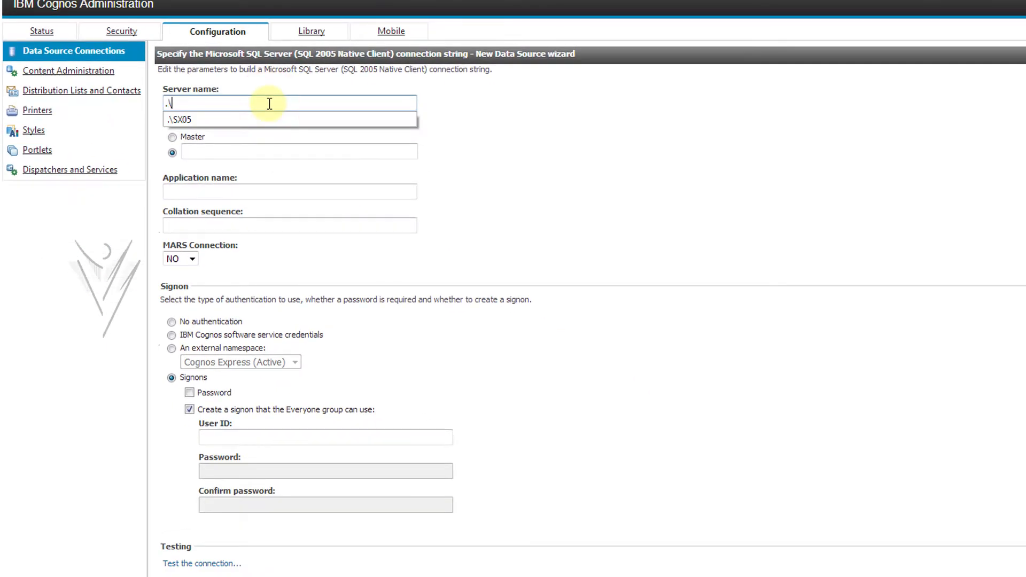
type("\\SX05")
key("Tab")
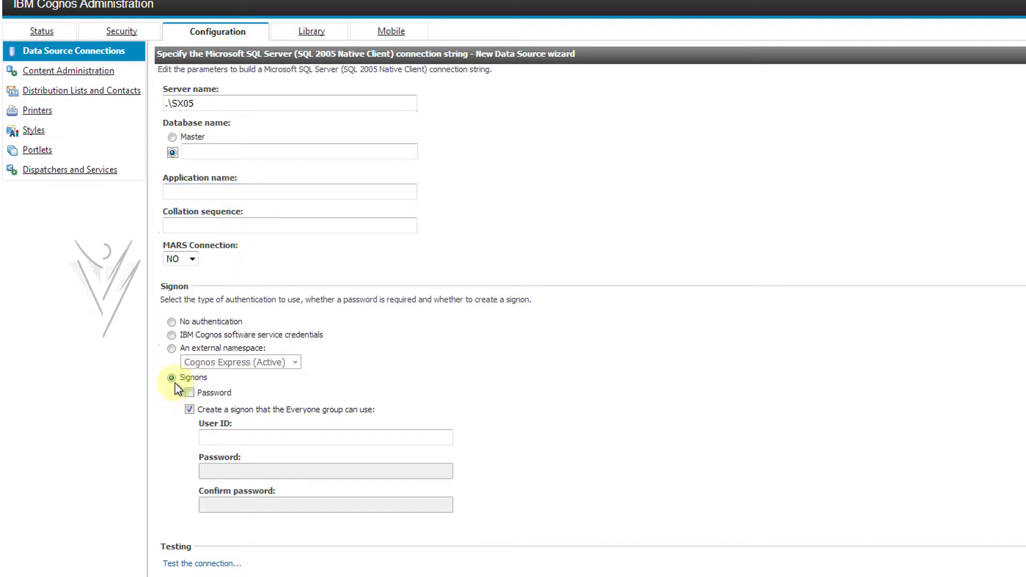
- Require a password for the signon and create the Everyone signon with user ID sa, entering and confirming the account password
left_click(188, 393)
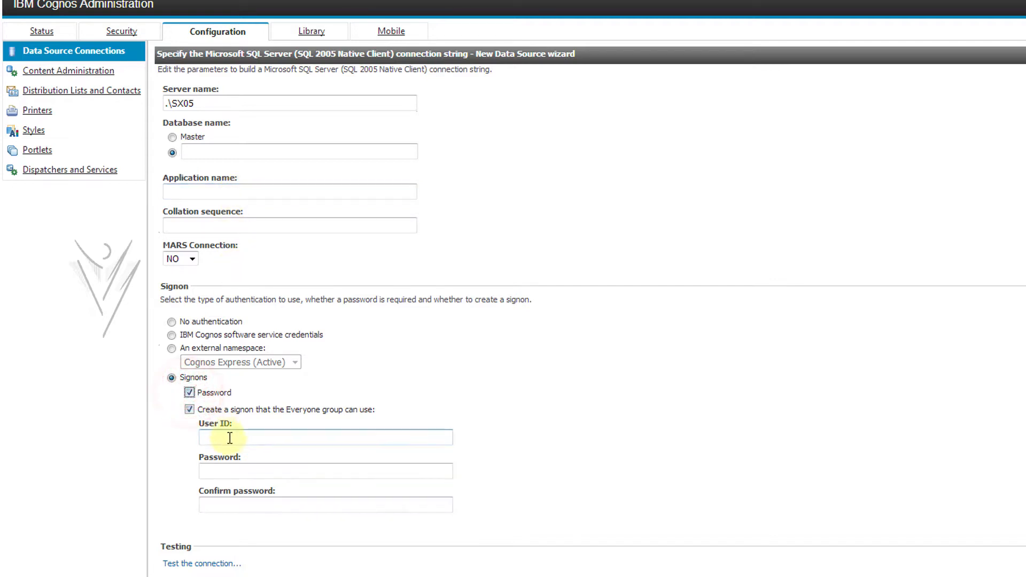
left_click(230, 440)
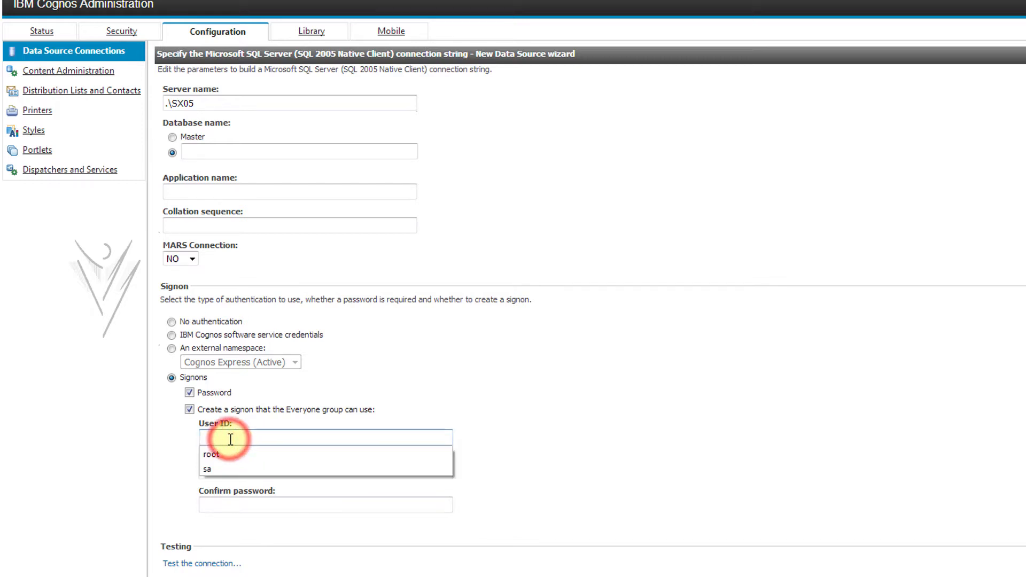
type("sa")
key("Tab")
type("••••••••")
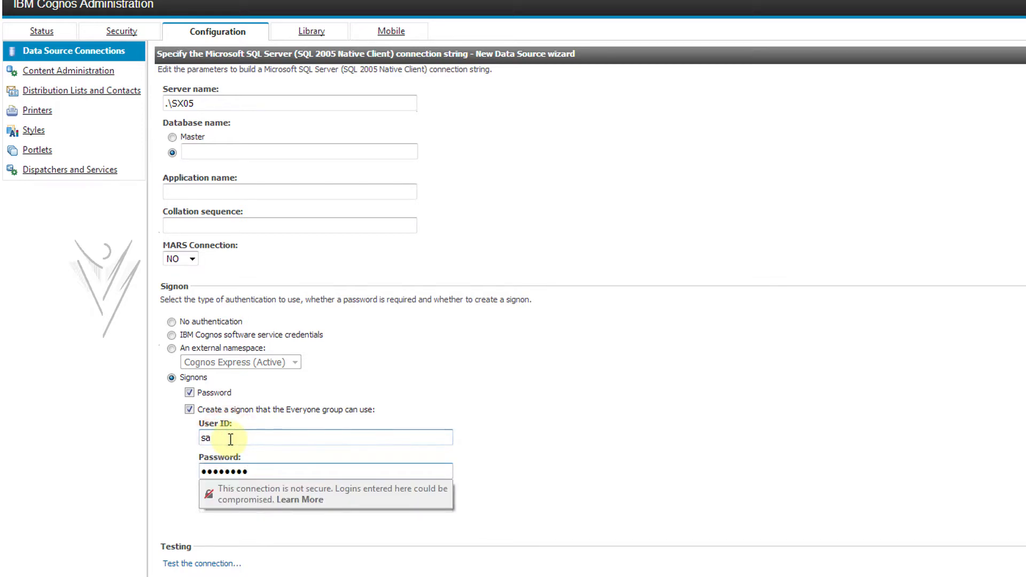
key("ctrl+a")
key("BackSpace")
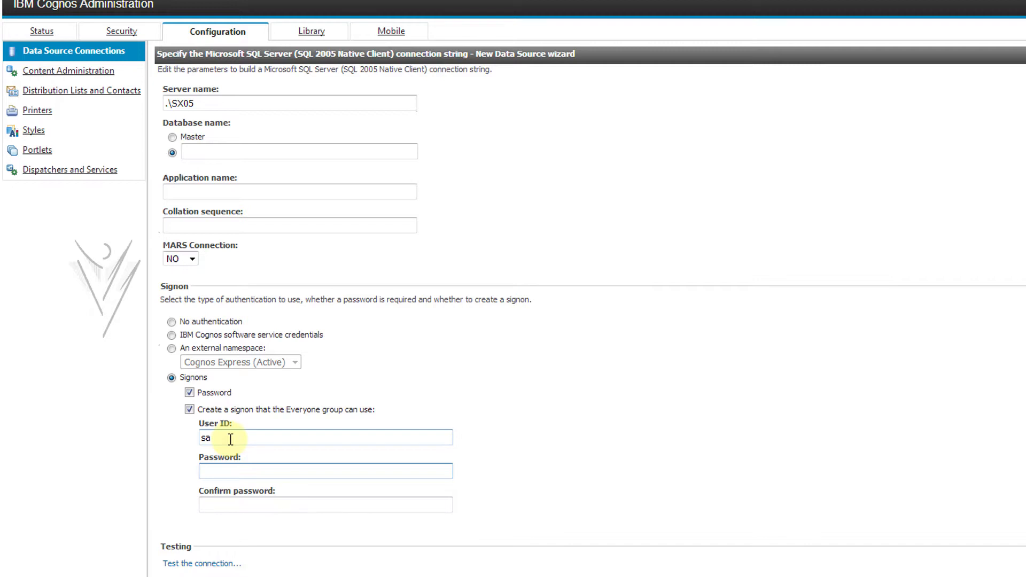
type("•••••••")
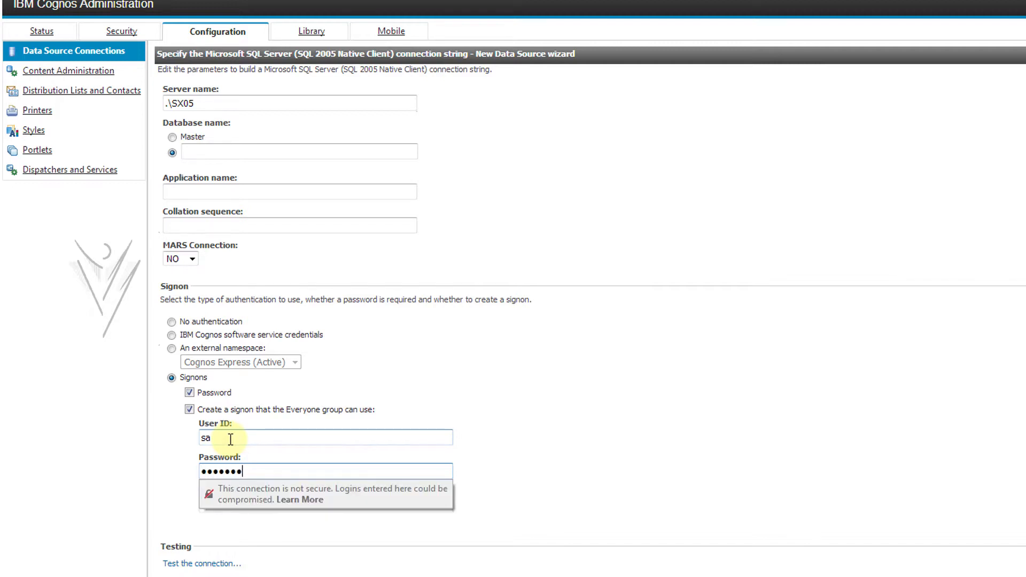
type("•")
key("Tab")
type("•••")
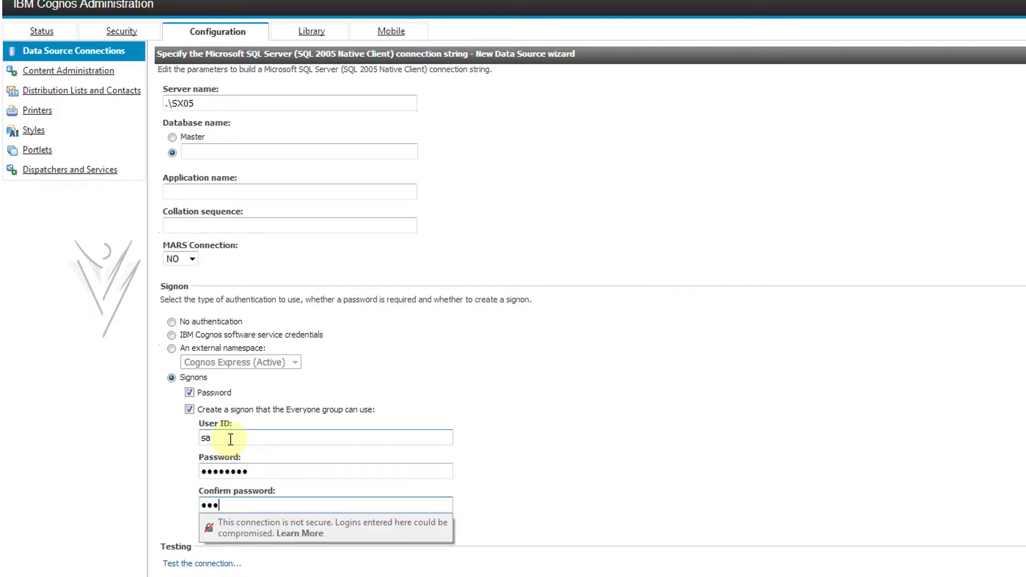
type("•••••")
left_click(715, 495)
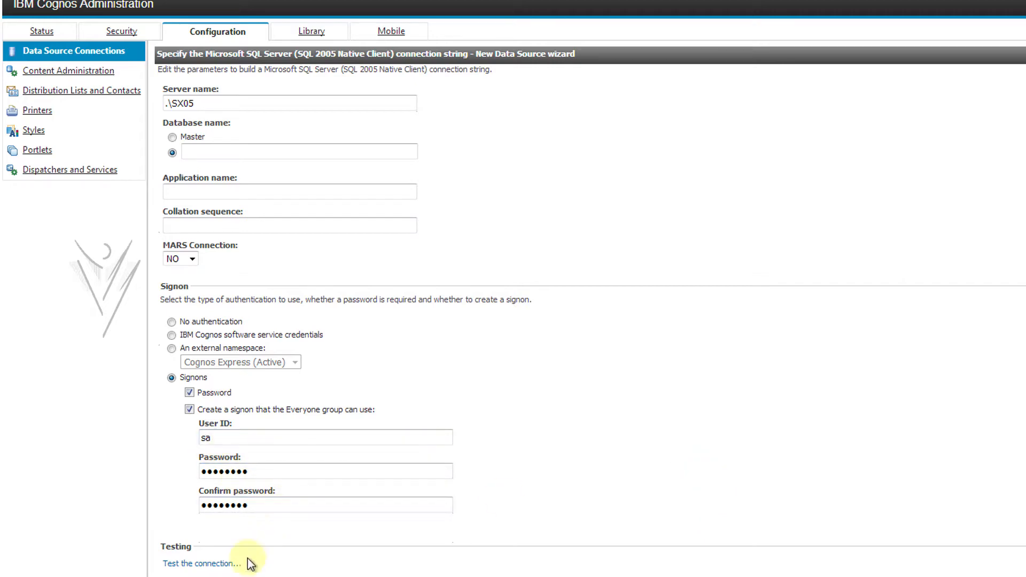
- Test the SX05 connection with the sa signon, dismissing the browser's login-update prompts, and close the test results
left_click(222, 564)
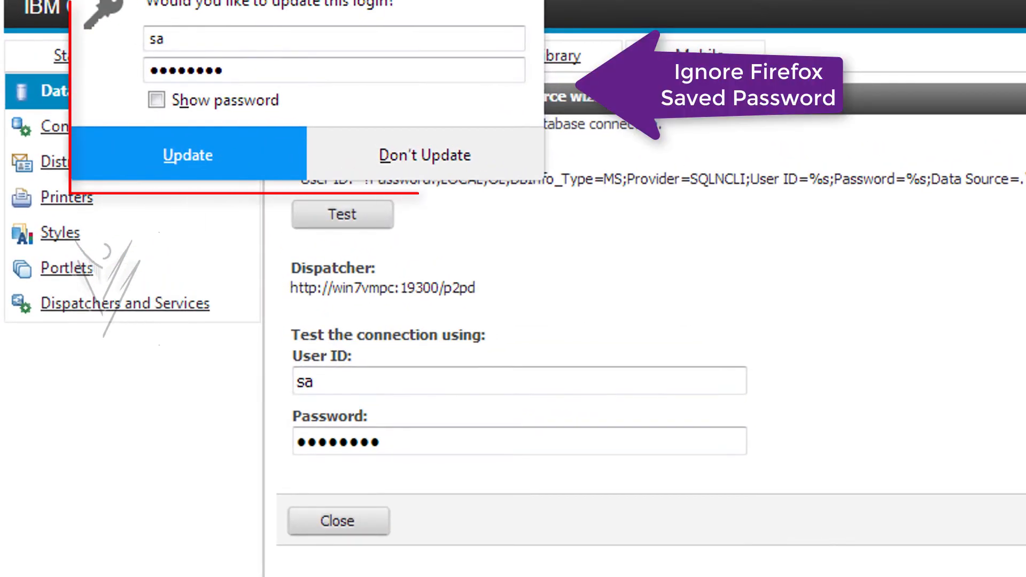
left_click(247, 149)
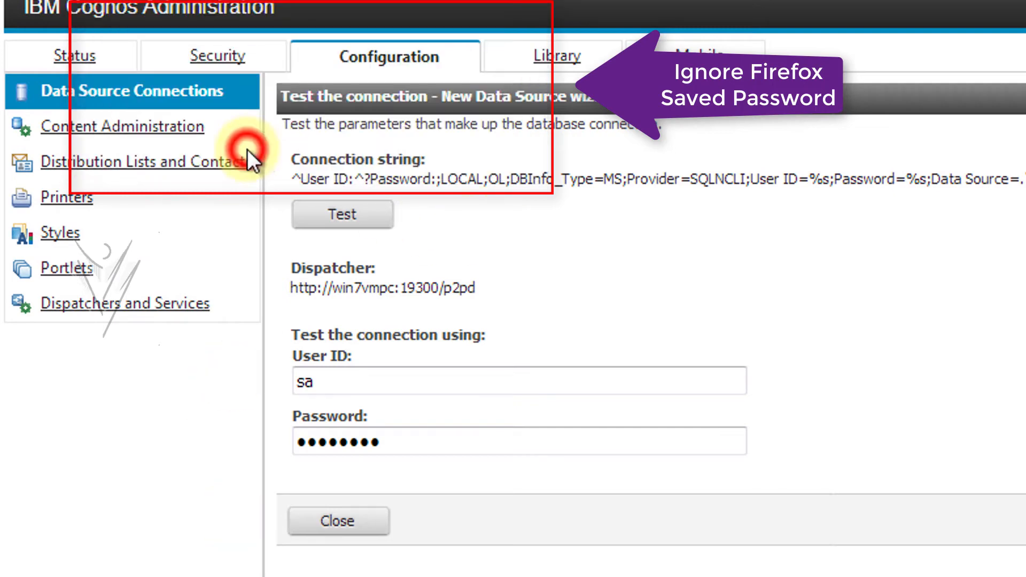
left_click(345, 214)
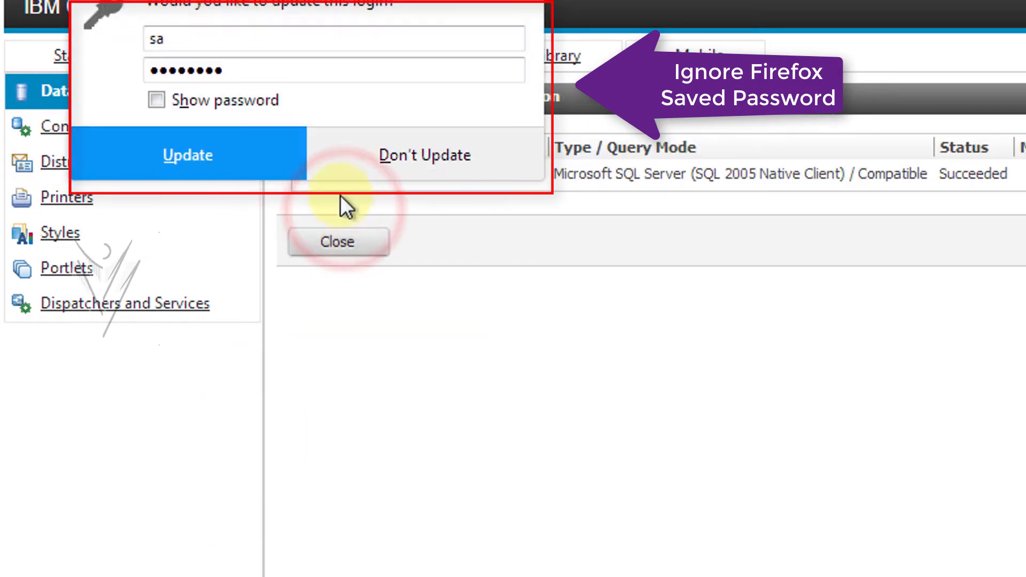
left_click(236, 170)
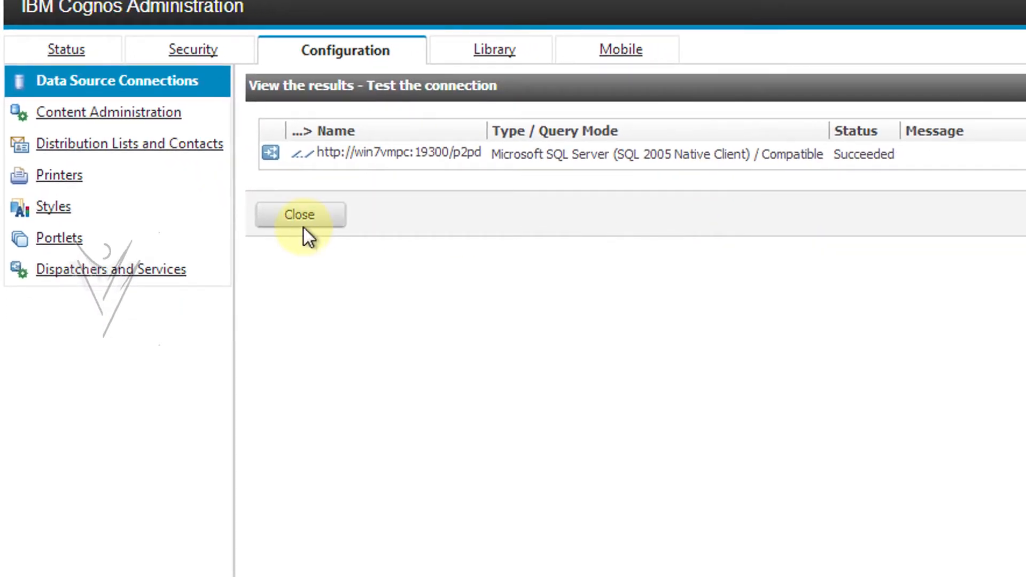
left_click(301, 223)
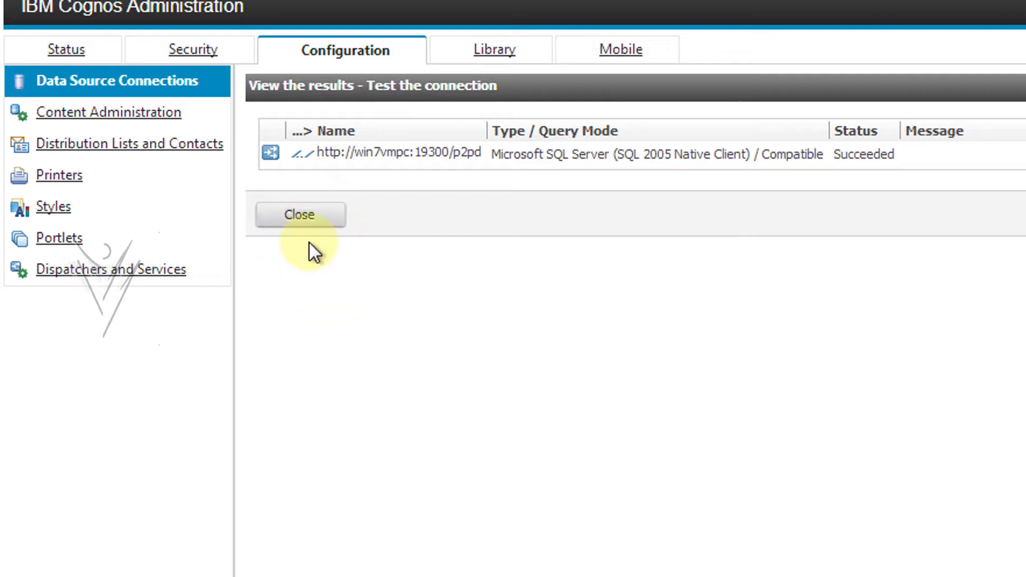
left_click(306, 221)
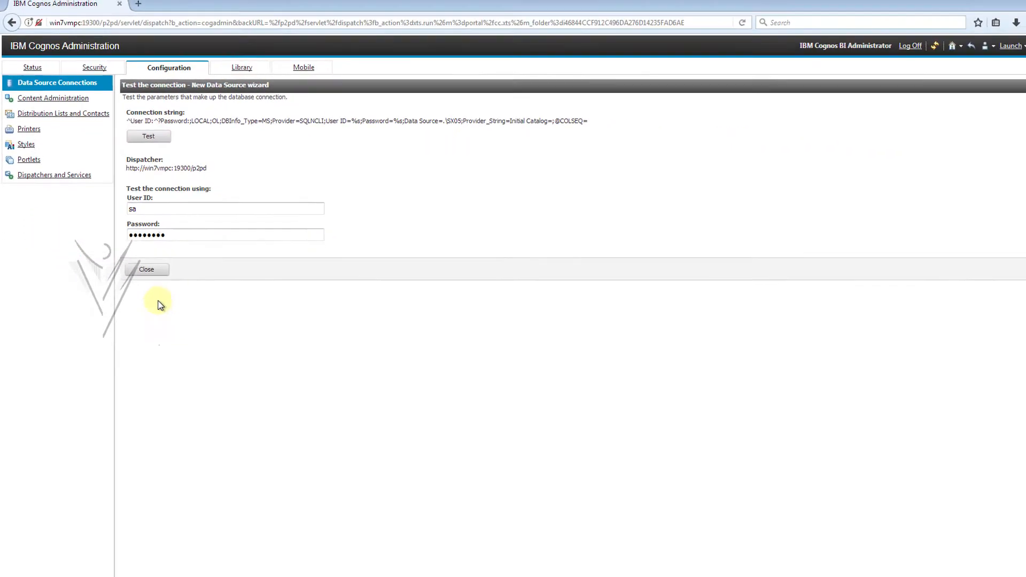
- Leave the connection test and finish creating the SX05 data source
left_click(146, 268)
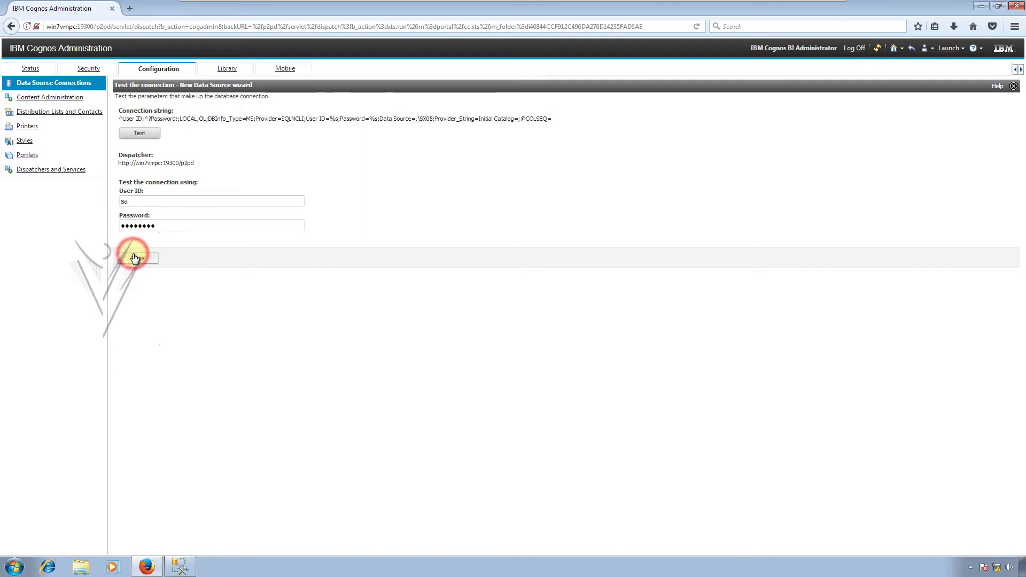
left_click(136, 260)
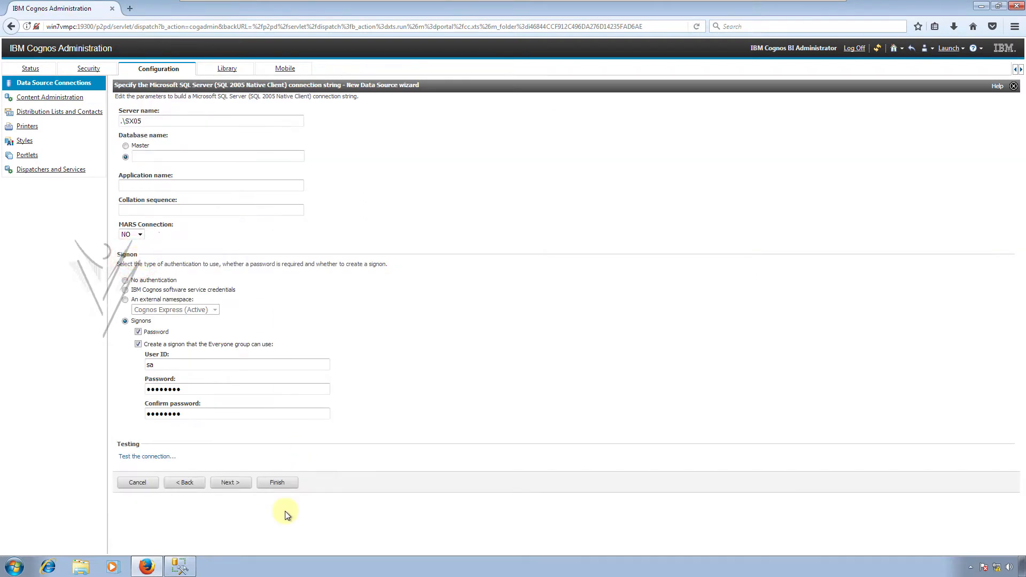
left_click(277, 482)
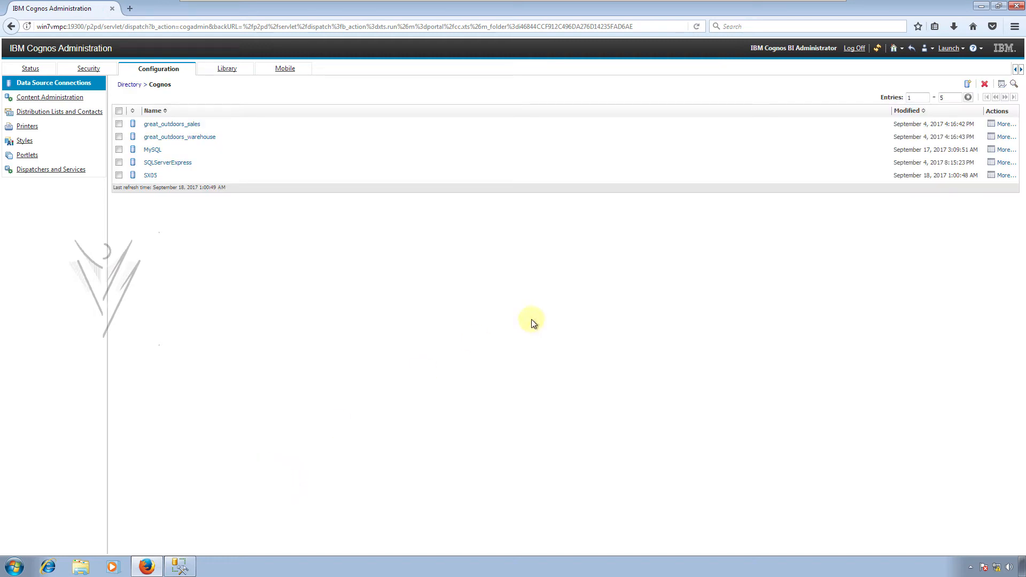
- Start another new data source, name it SX05_01, and continue to its connection settings
left_click(967, 86)
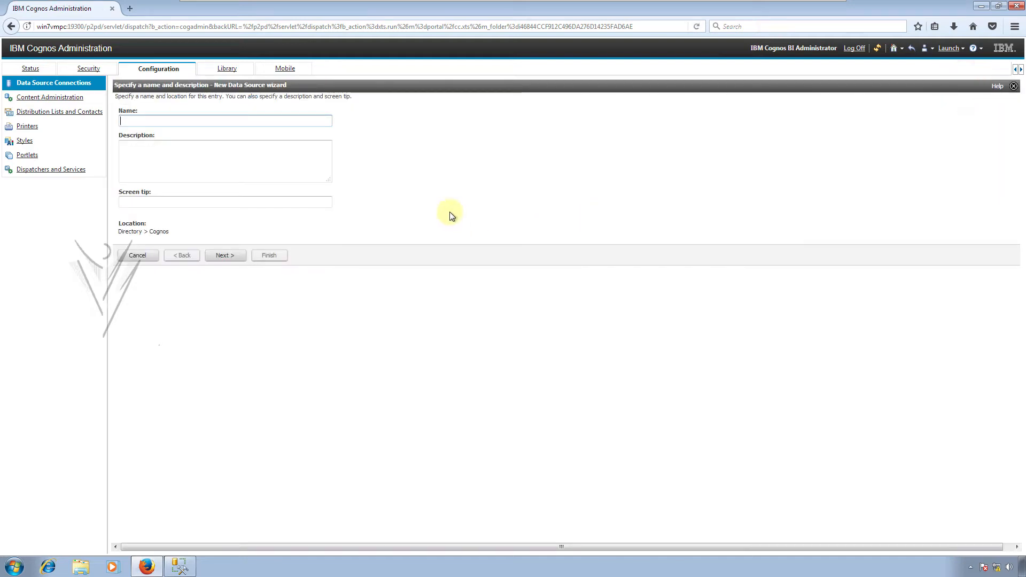
key("ctrl+v")
key("ctrl+a")
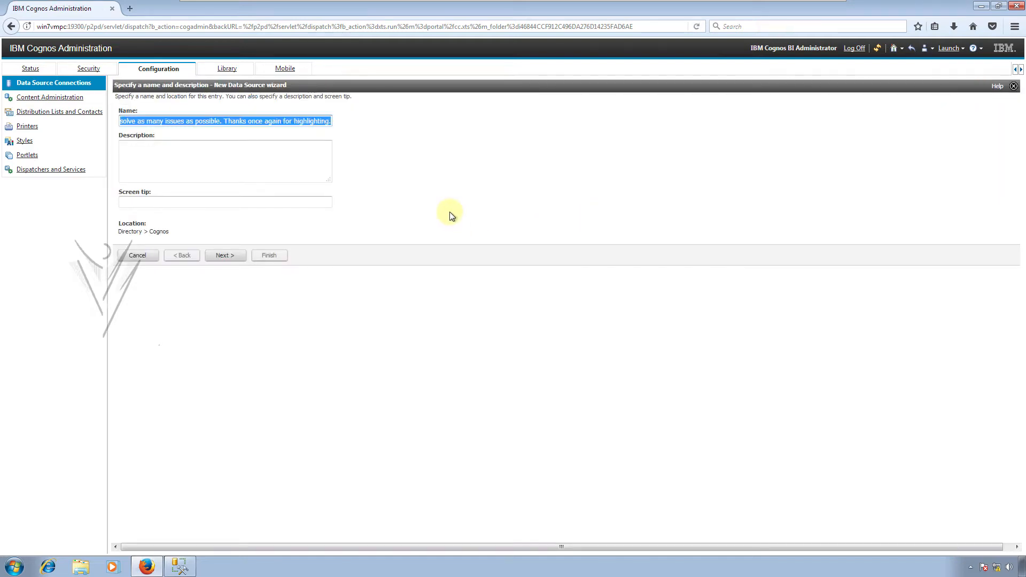
type("S")
key("Down")
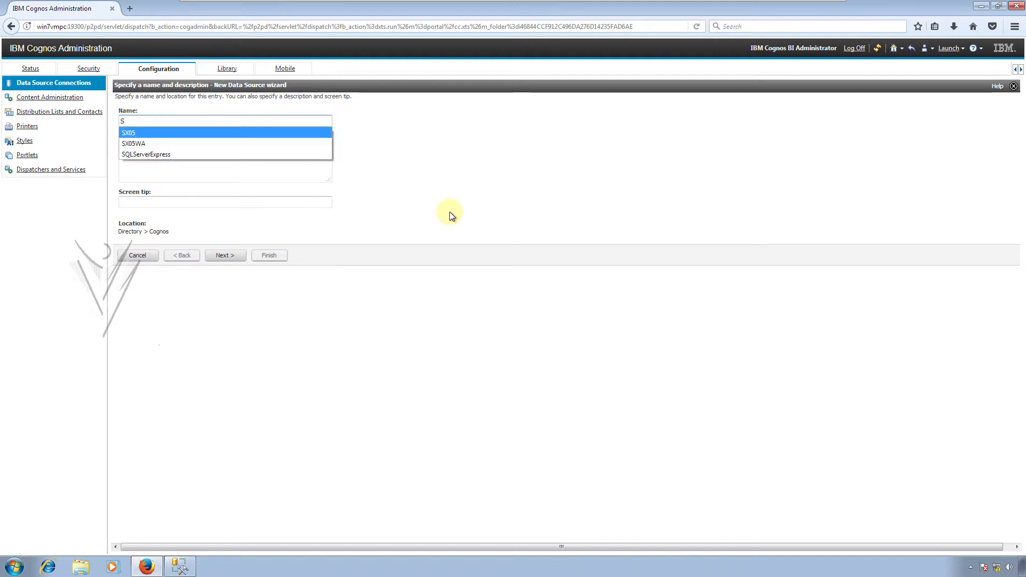
key("Tab")
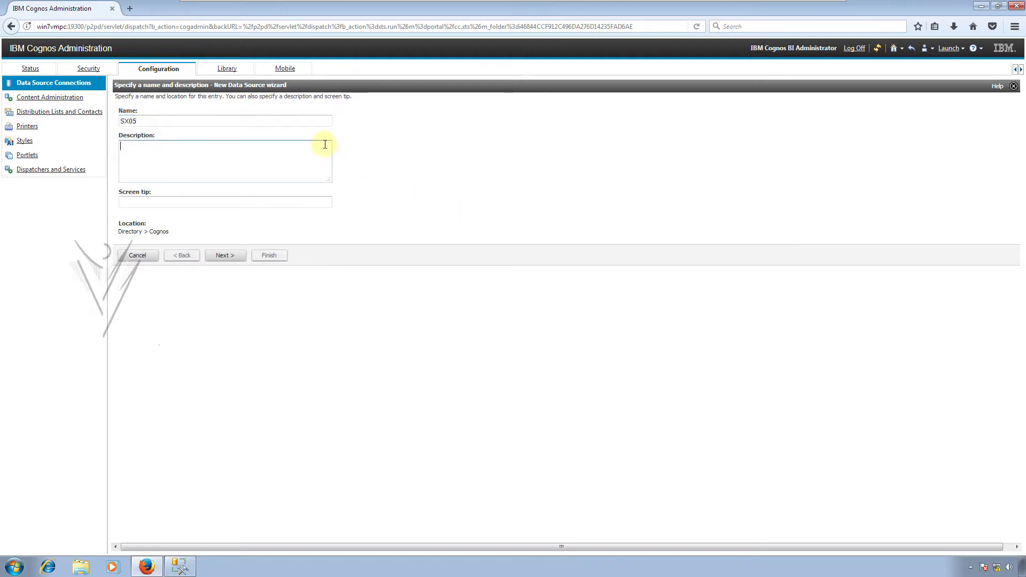
left_click(307, 120)
type("_0")
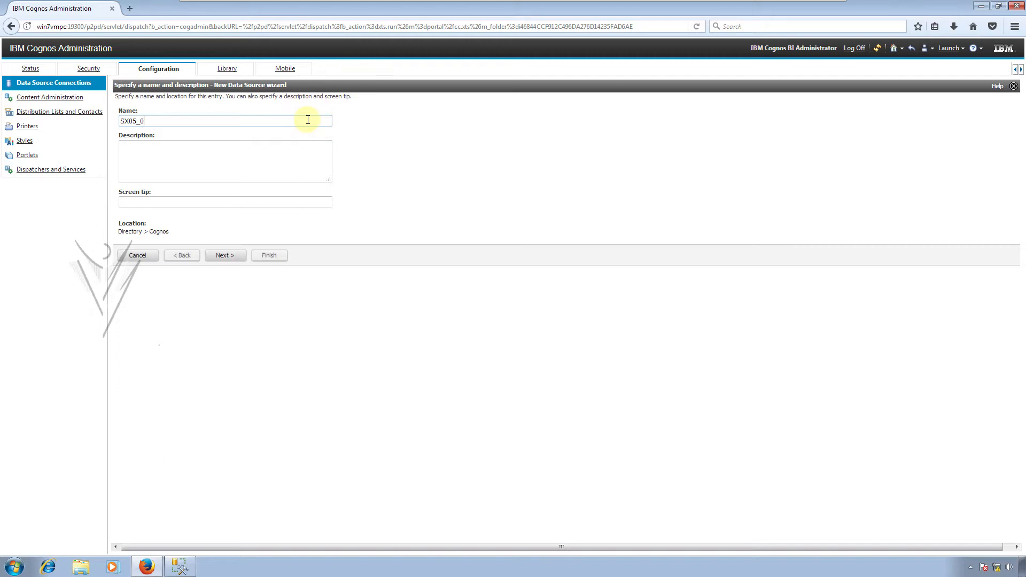
type("1")
left_click(233, 256)
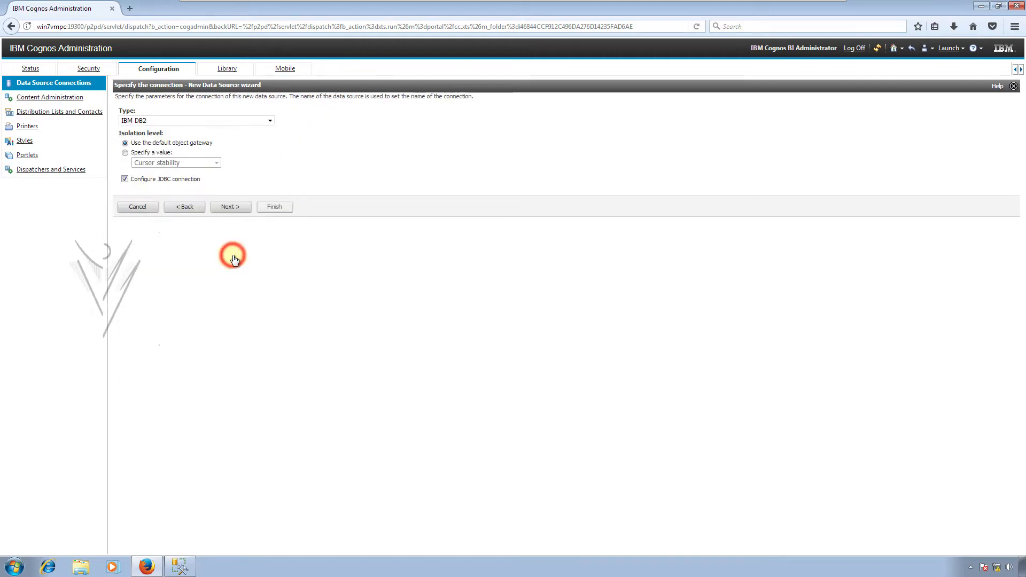
- Set the connection type to Microsoft SQL Server (OLE DB) and turn off JDBC connection configuration
left_click(188, 110)
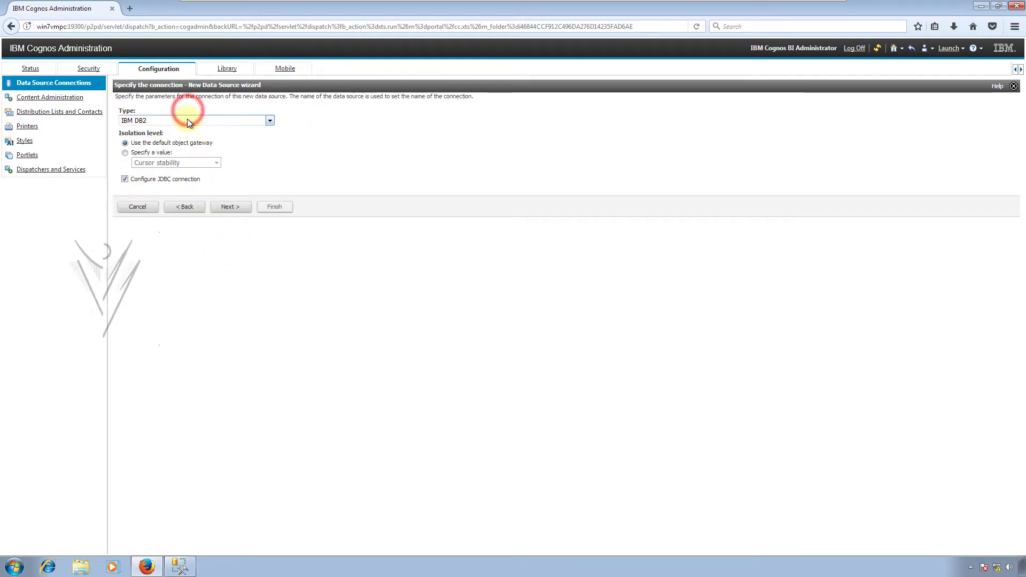
left_click(187, 120)
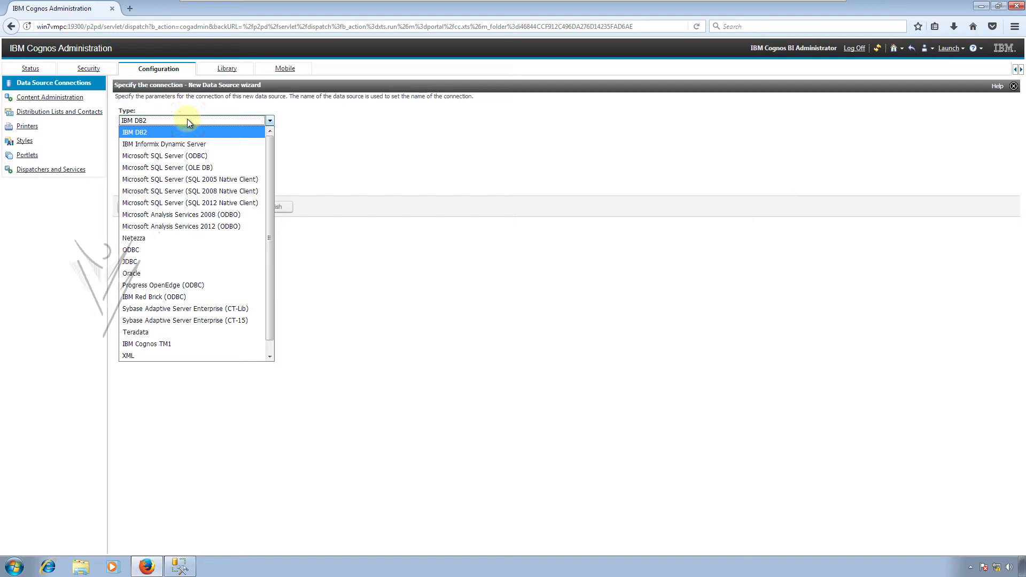
left_click(207, 169)
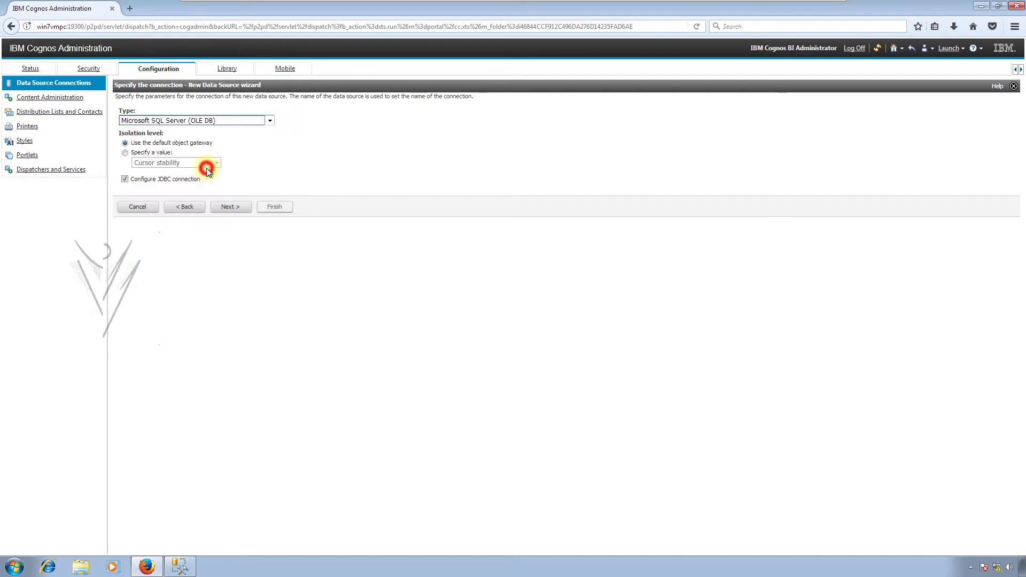
left_click(125, 179)
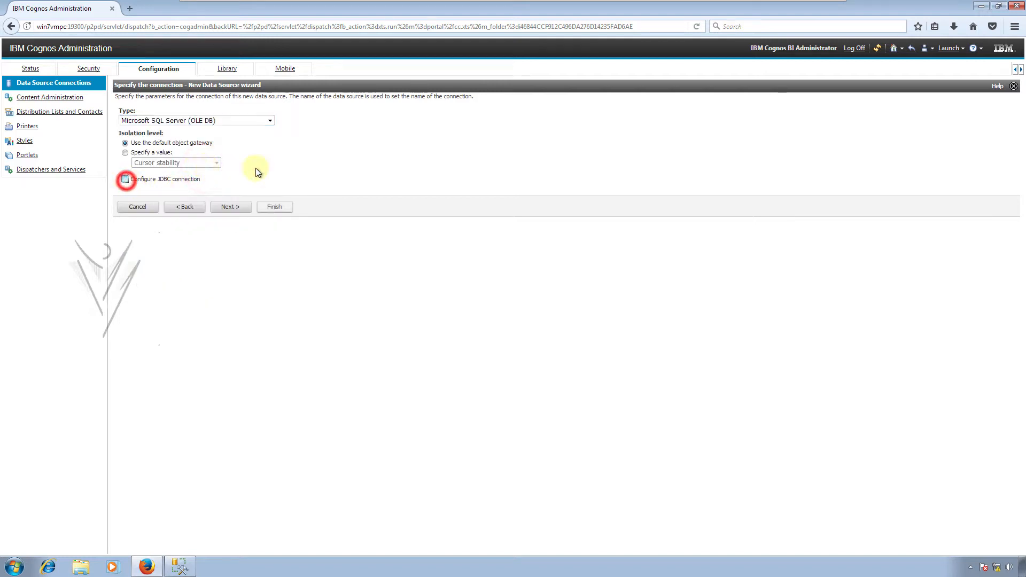
- Continue to the OLE DB connection string settings and set the server name to .\SX05
left_click(235, 207)
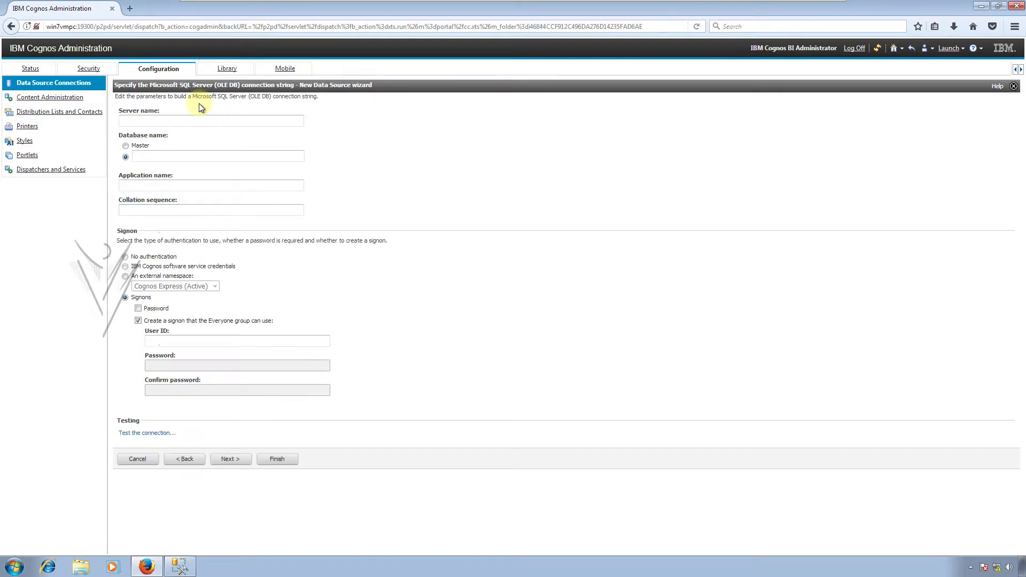
left_click(201, 122)
type(".")
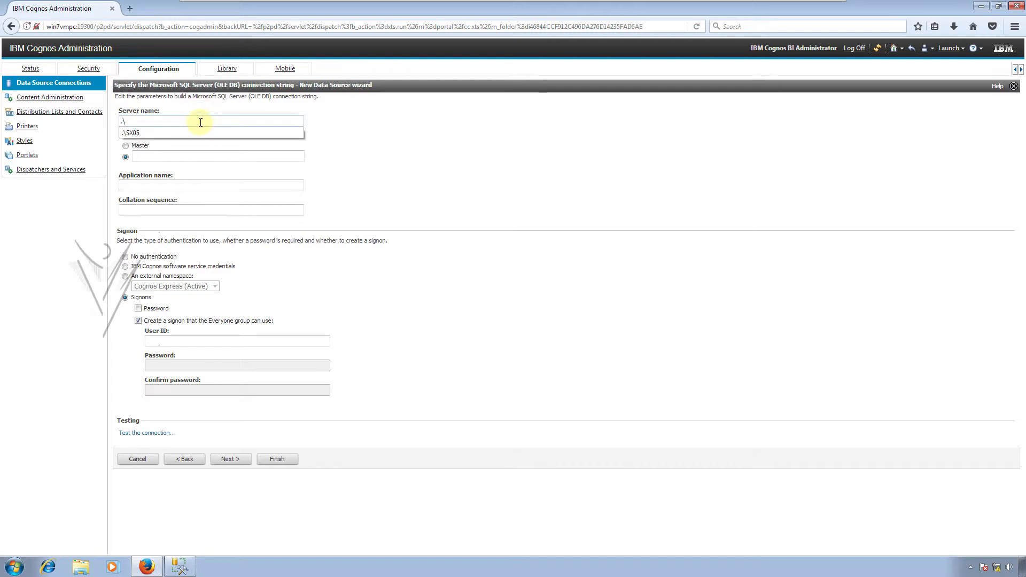
type("\\")
key("Down")
key("Return")
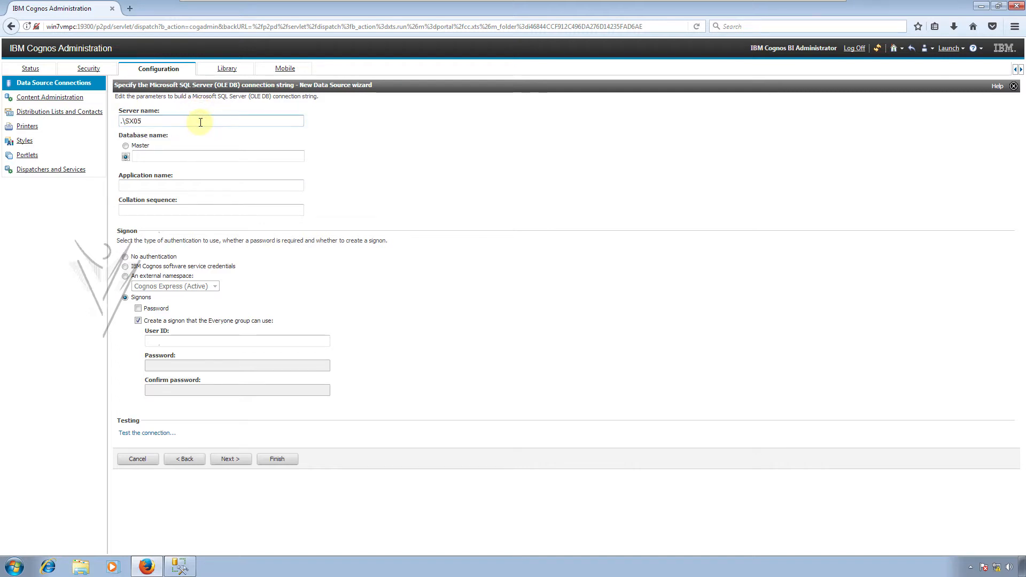
key("Tab")
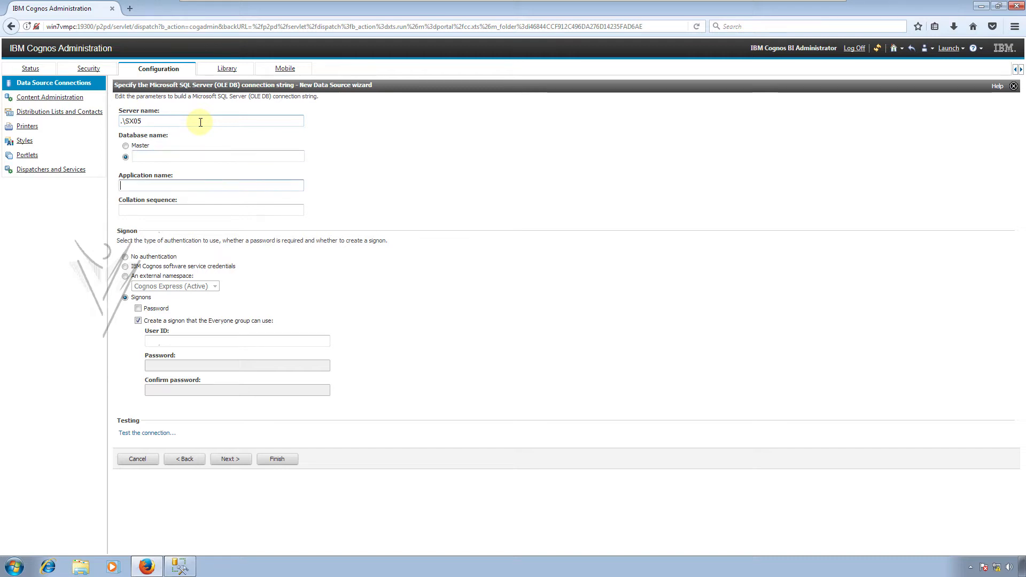
key("Tab")
key("Tab")
- Require a password for the signon, set the user ID to sa, and enter and confirm the account password
left_click(137, 310)
left_click(164, 340)
type("sa")
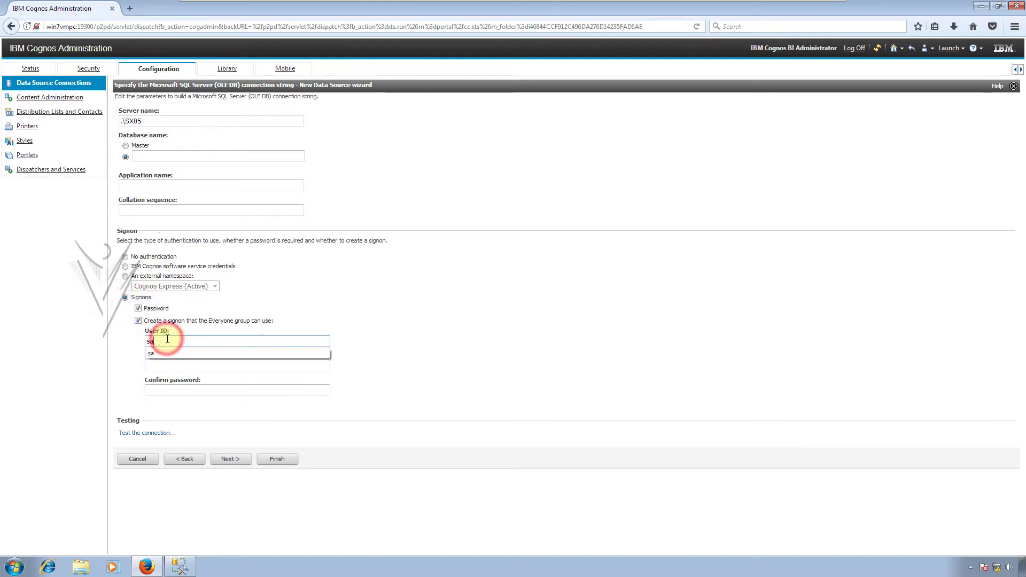
key("Tab")
type("••••••••")
key("Tab")
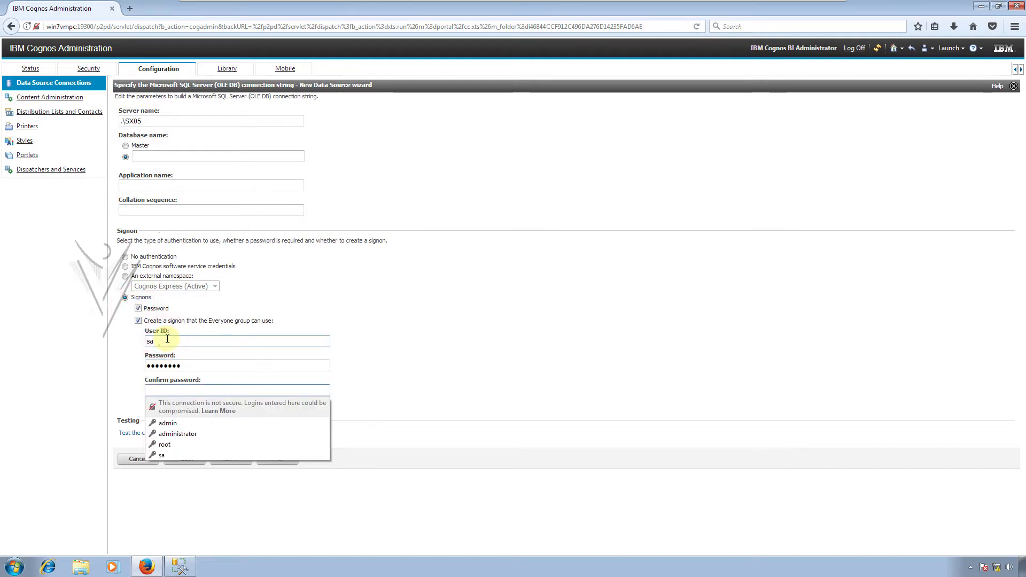
type("••••••••")
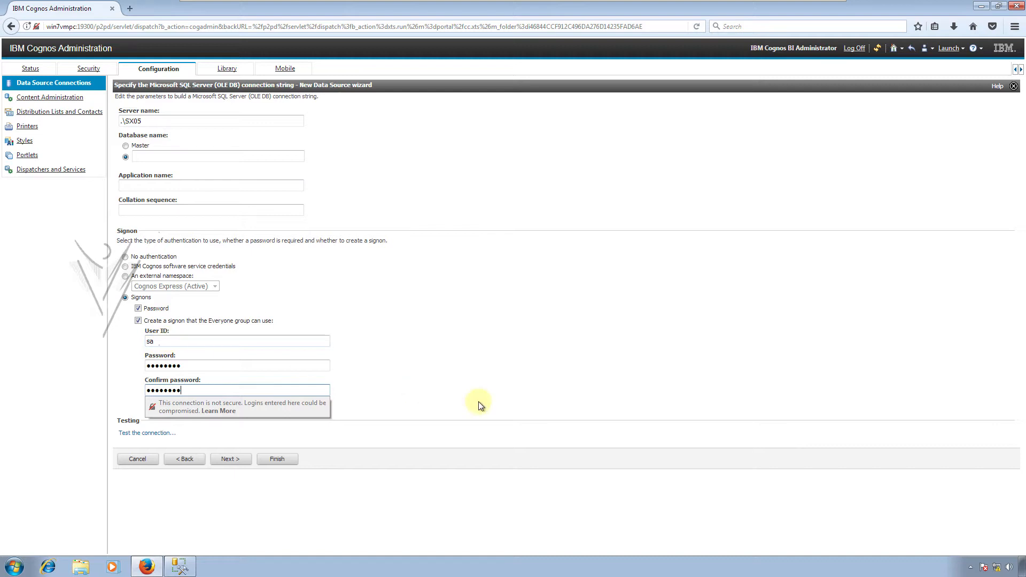
left_click(504, 408)
- Try to open the connection test, dismiss the error, and re-enter the signon password in both password fields
left_click(133, 434)
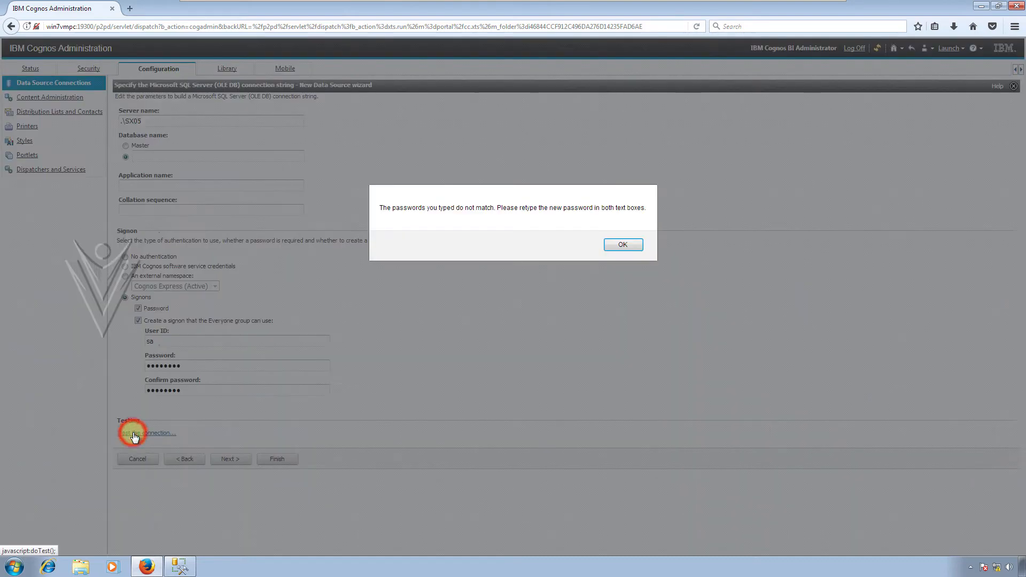
left_click(622, 245)
left_click(196, 366)
double_click(196, 365)
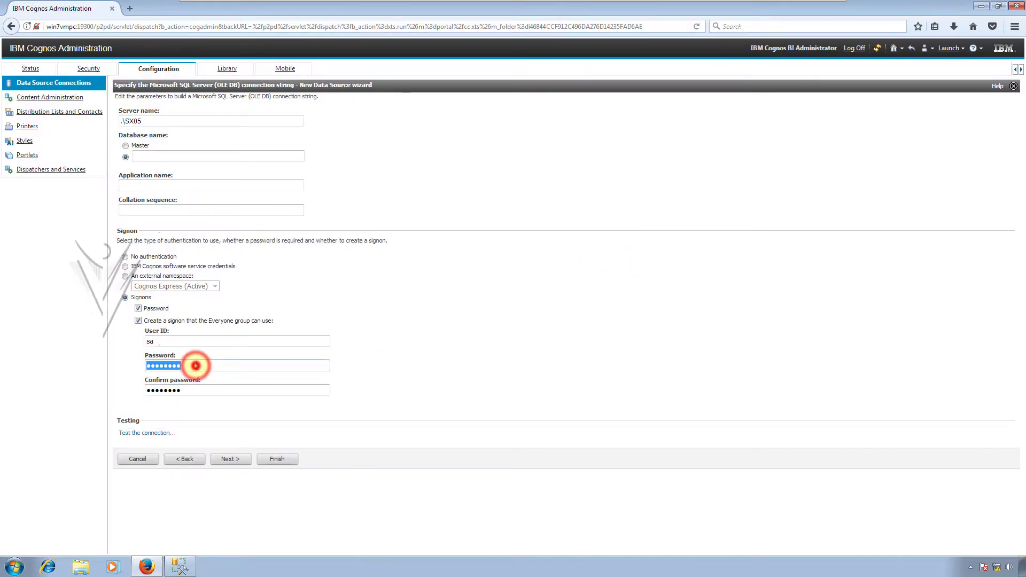
type("••••")
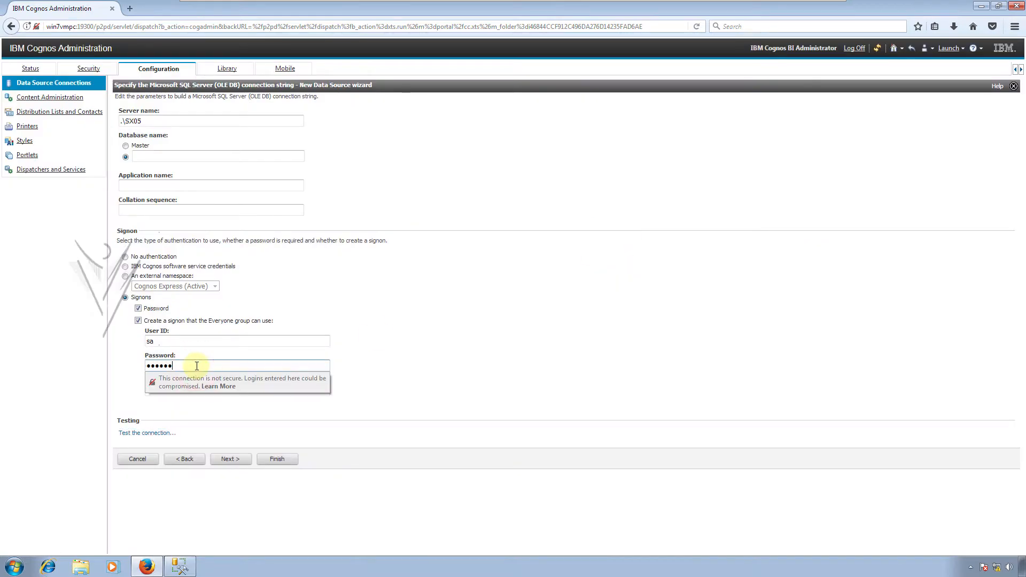
key("Tab")
type("•")
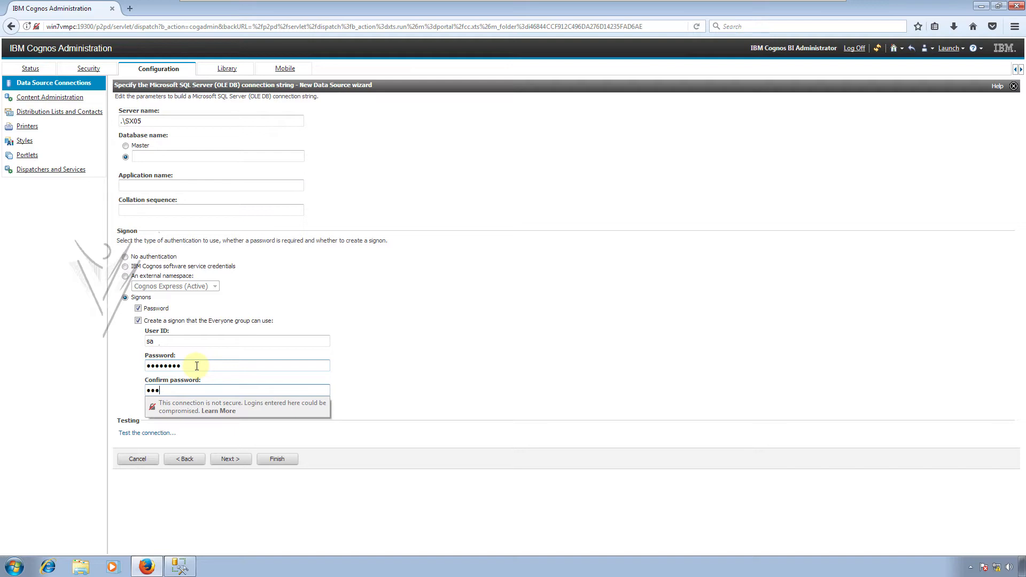
type("•••••••")
left_click(553, 385)
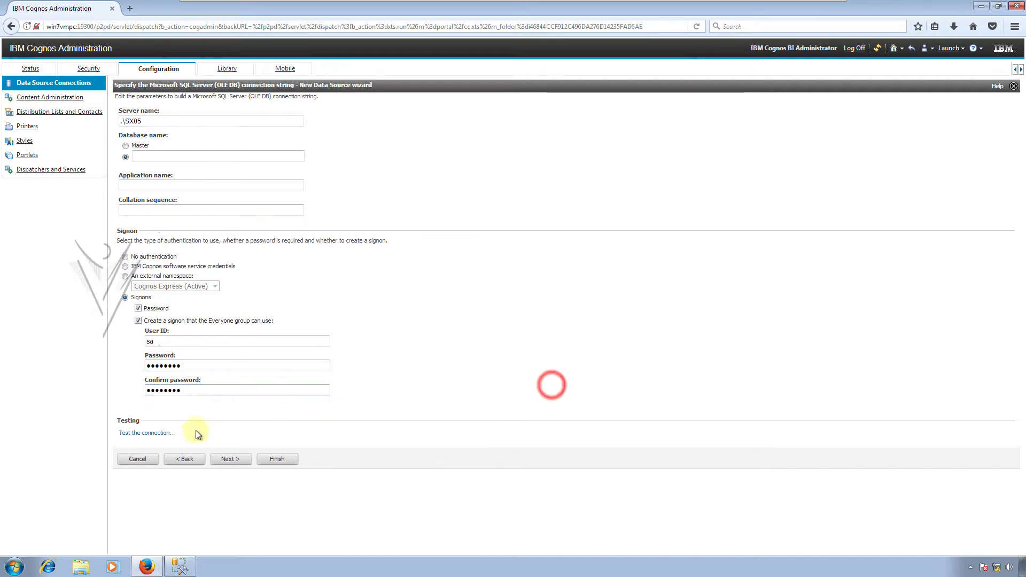
- Test the OLE DB connection with the sa signon and finish creating the SX05_01 data source
left_click(159, 433)
left_click(80, 110)
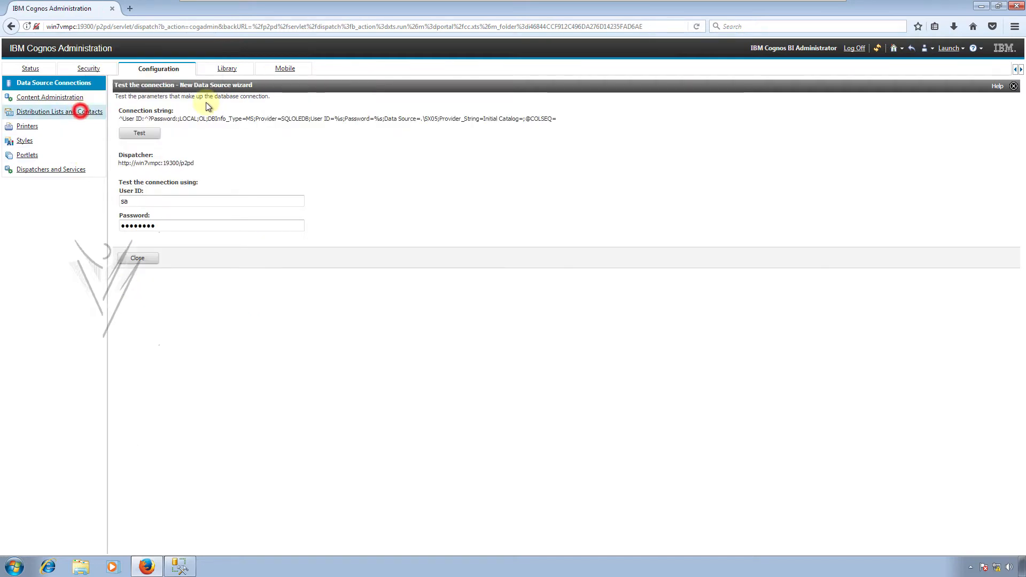
left_click(140, 134)
left_click(113, 117)
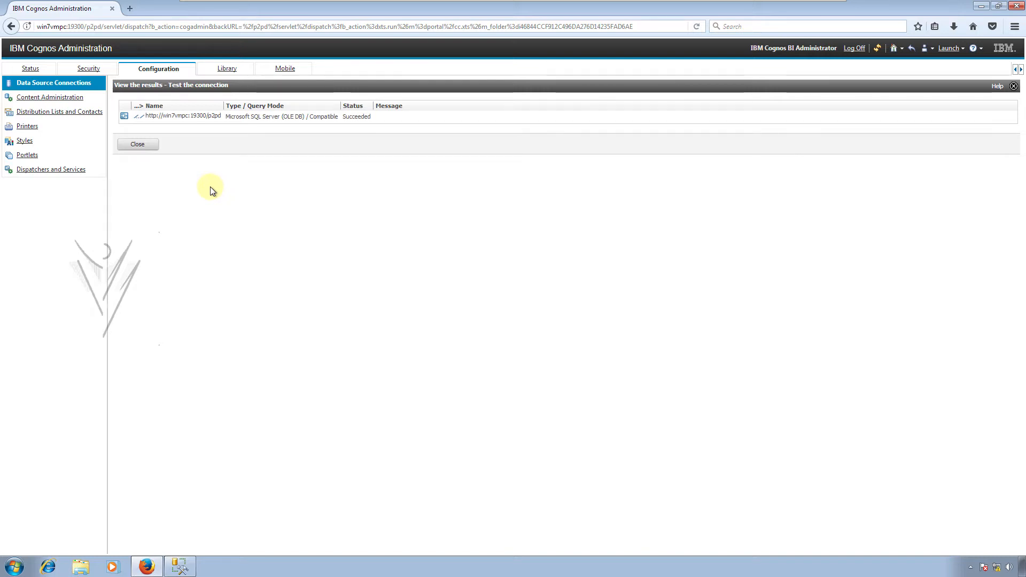
left_click(142, 145)
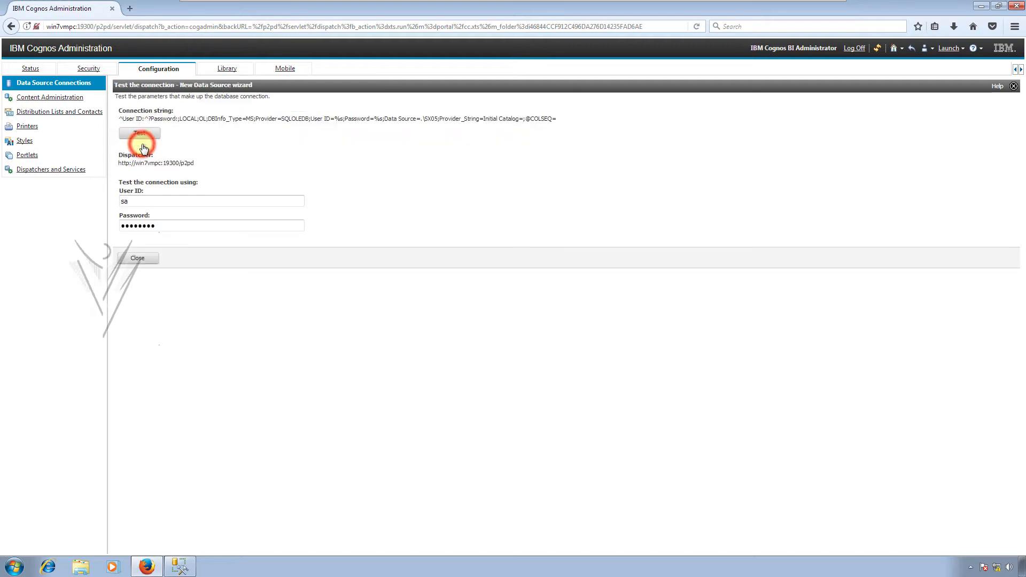
left_click(138, 260)
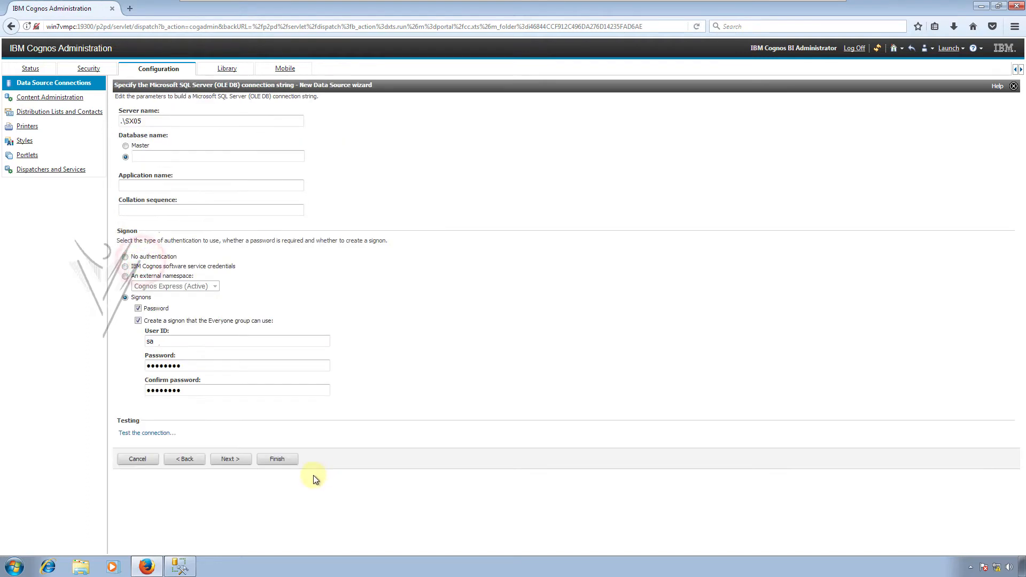
left_click(276, 459)
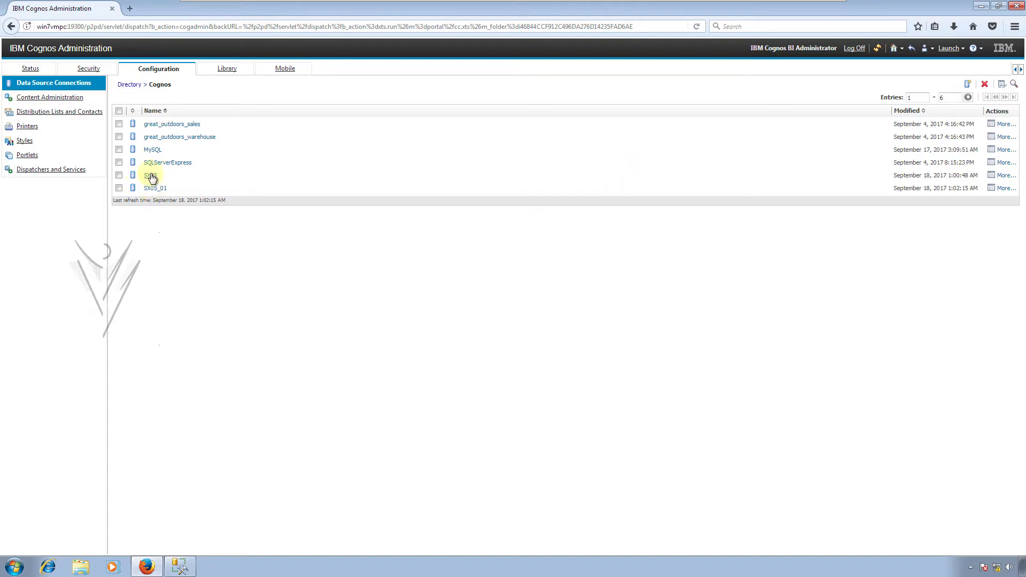
- Start another new data source, name it SX05_02, and continue to its connection settings
left_click(968, 85)
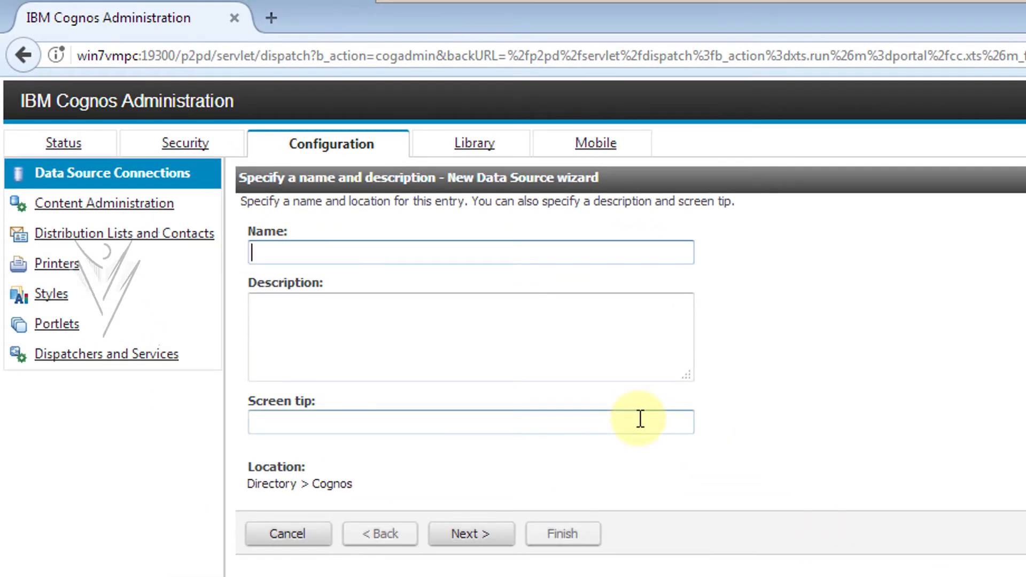
key("ctrl+v")
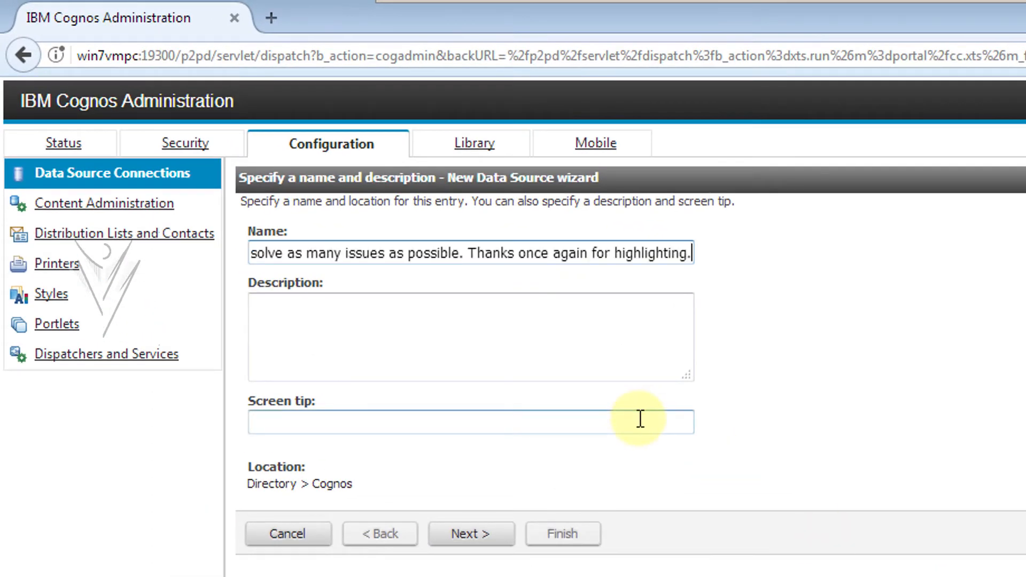
key("ctrl+a")
type("SX")
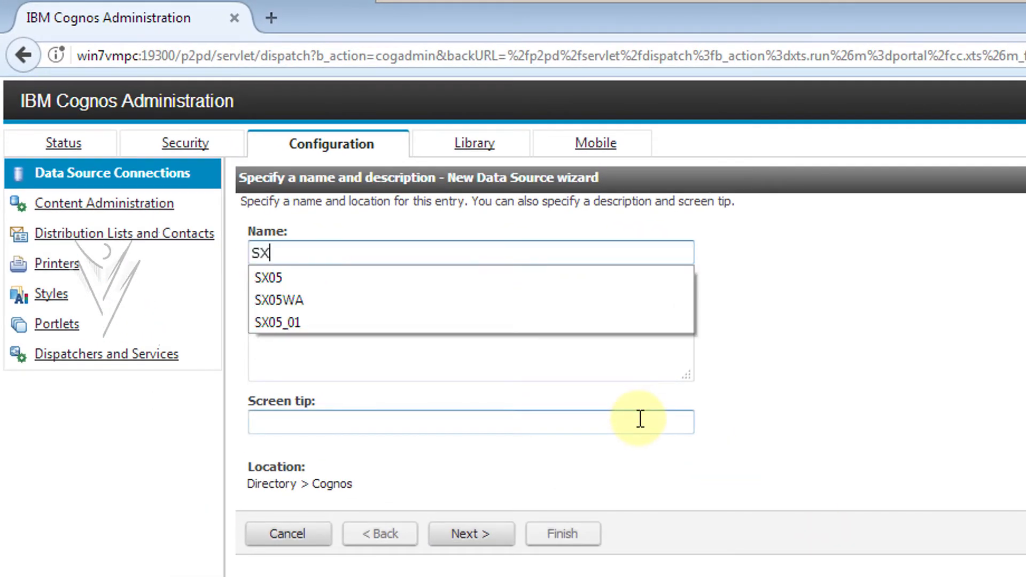
type("05_03")
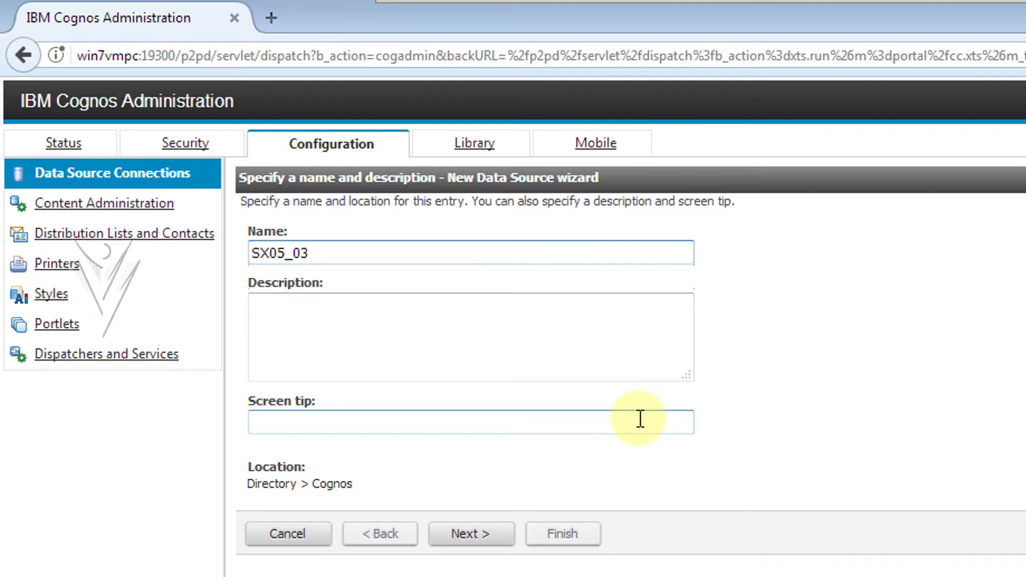
key("BackSpace")
type("2")
left_click(477, 534)
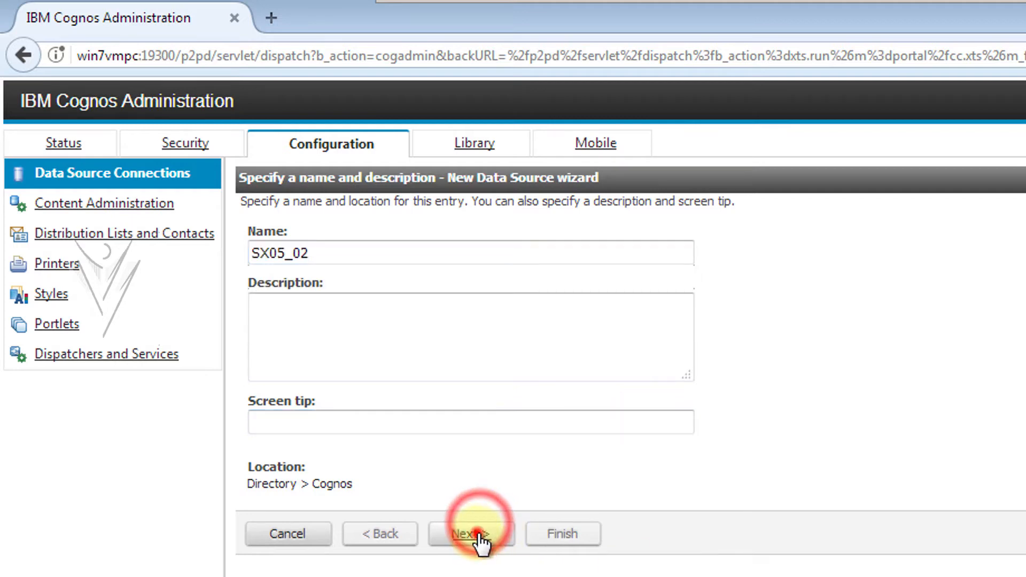
- Set the connection type to Microsoft SQL Server (ODBC) without JDBC configuration, and continue to the connection string settings
left_click(470, 262)
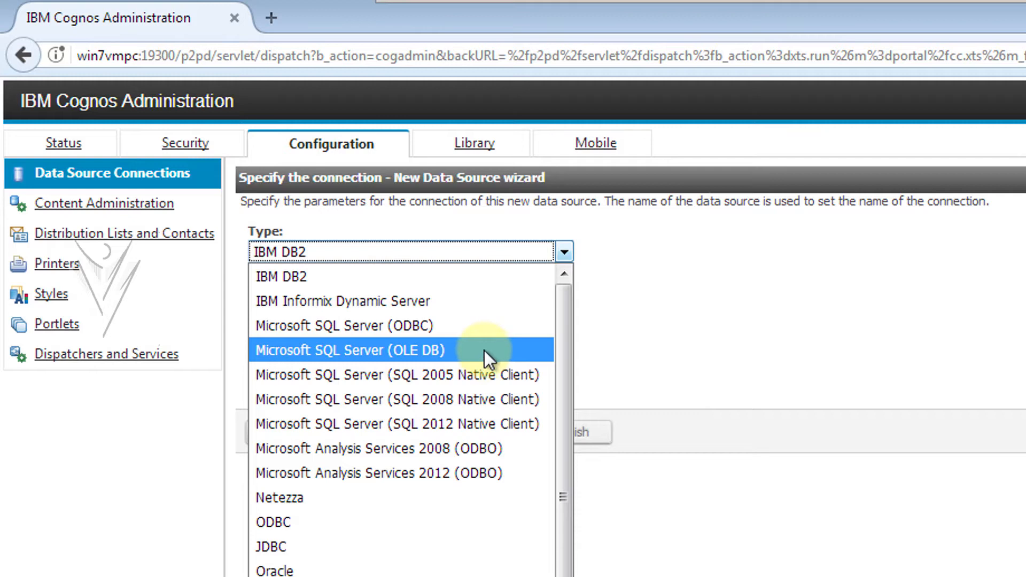
left_click(477, 333)
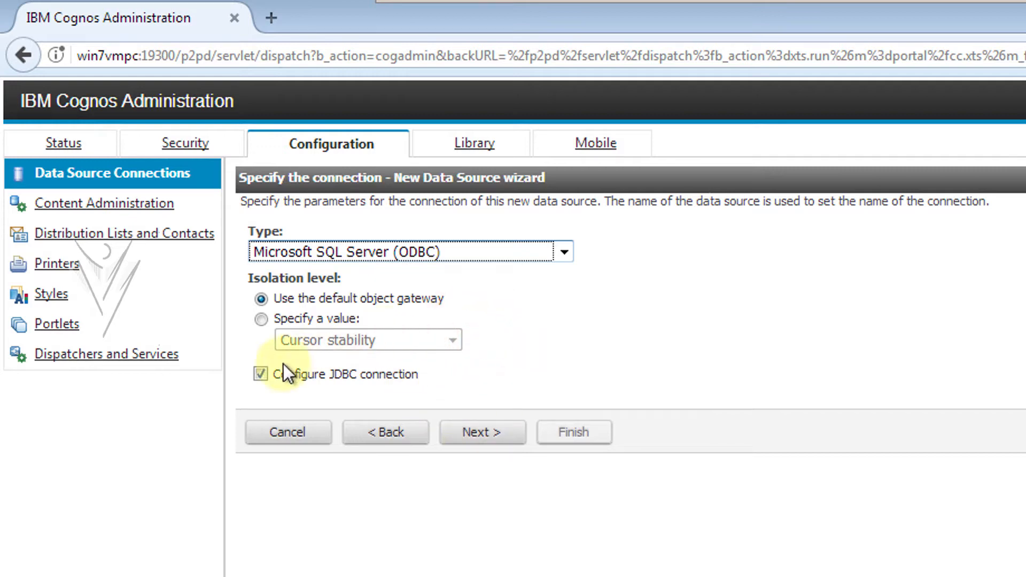
left_click(262, 374)
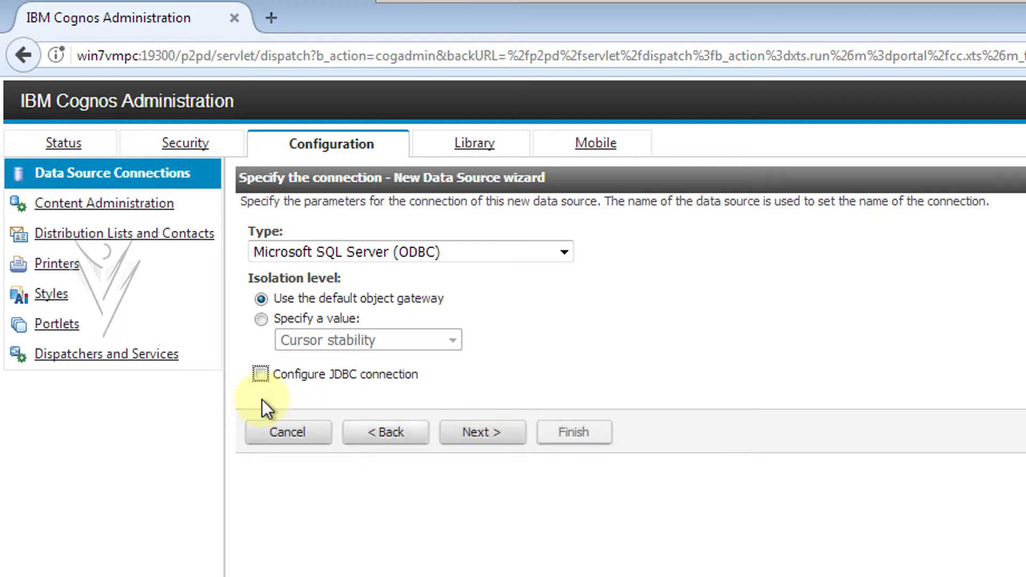
left_click(474, 438)
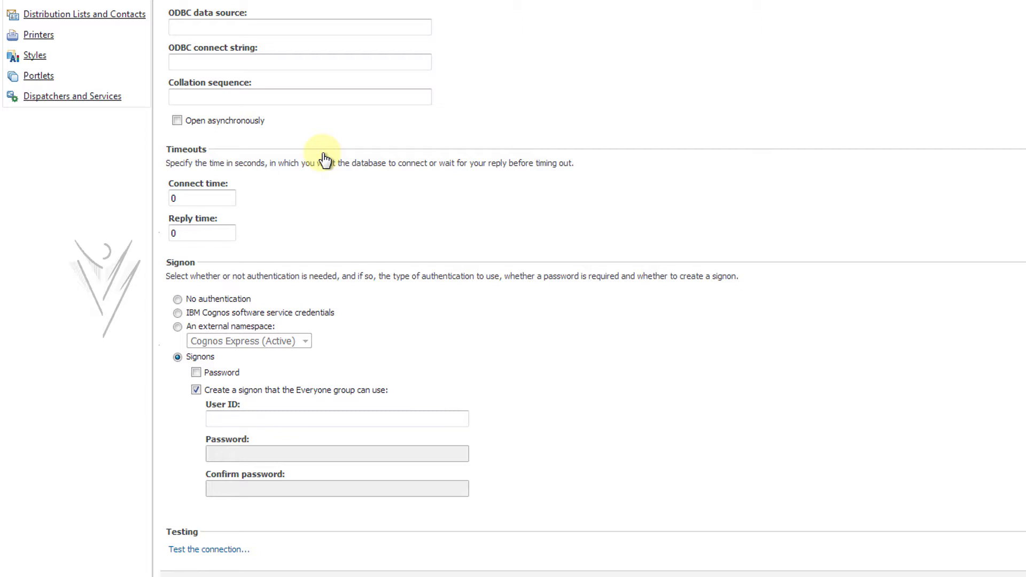
- Switch to the Windows Control Panel and open Data Sources (ODBC) from the Administrative Tools
key("super")
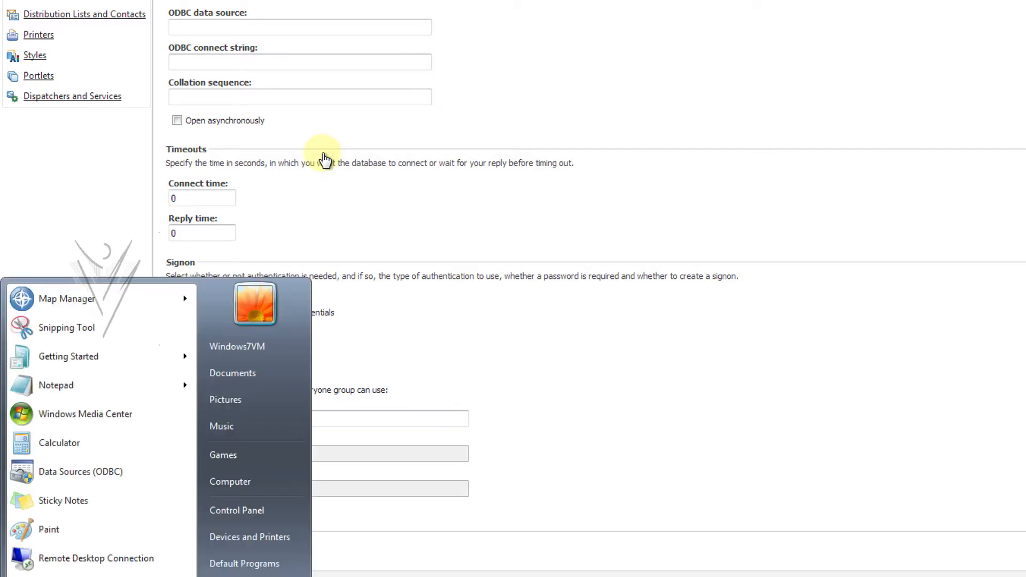
key("super+r")
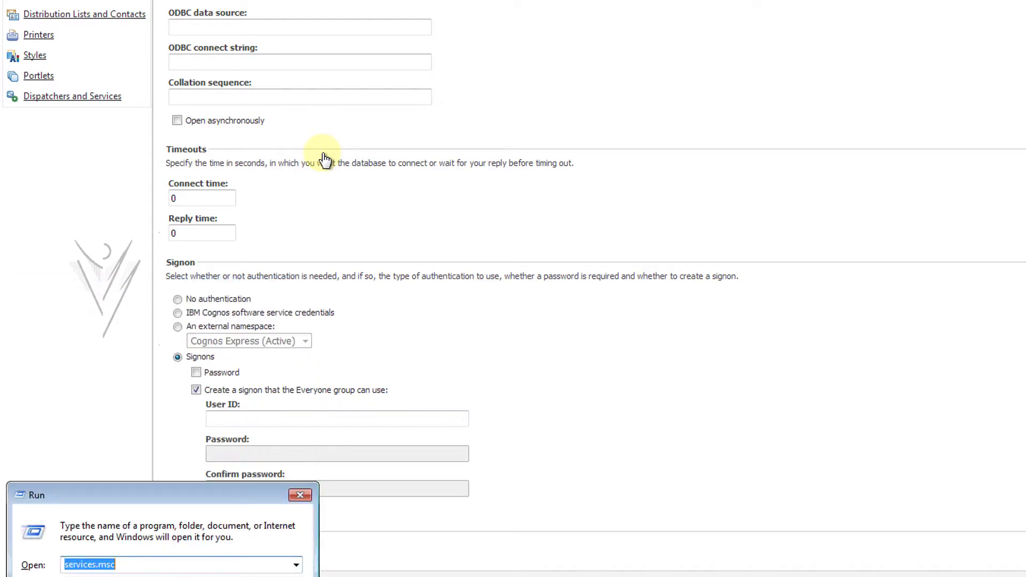
type("Control panel")
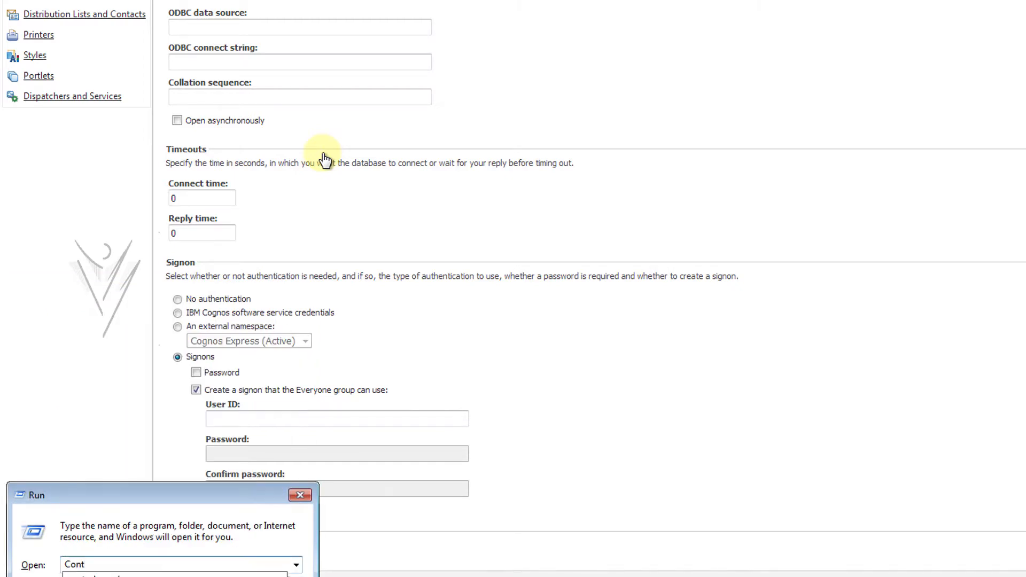
key("Return")
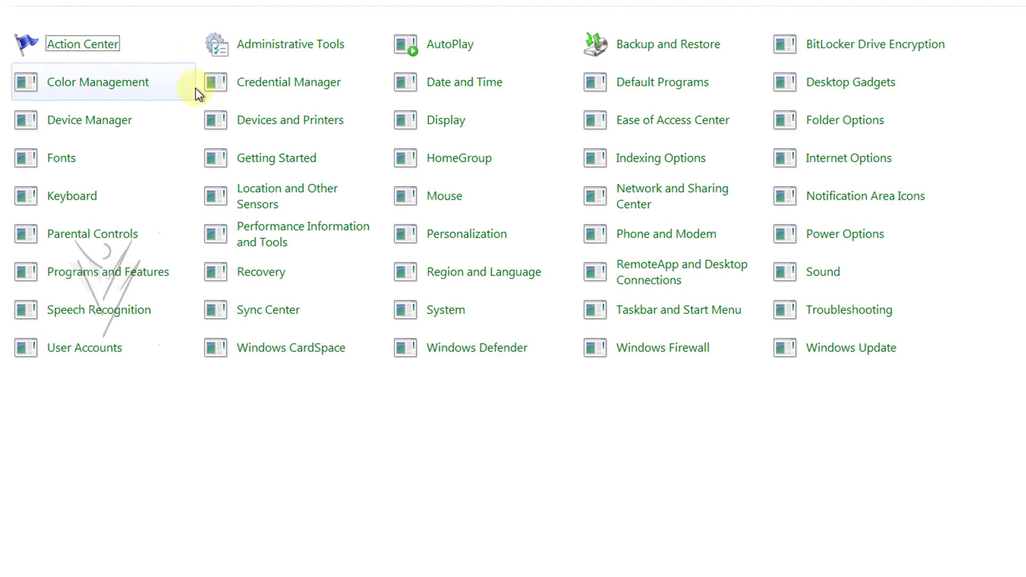
left_click(259, 46)
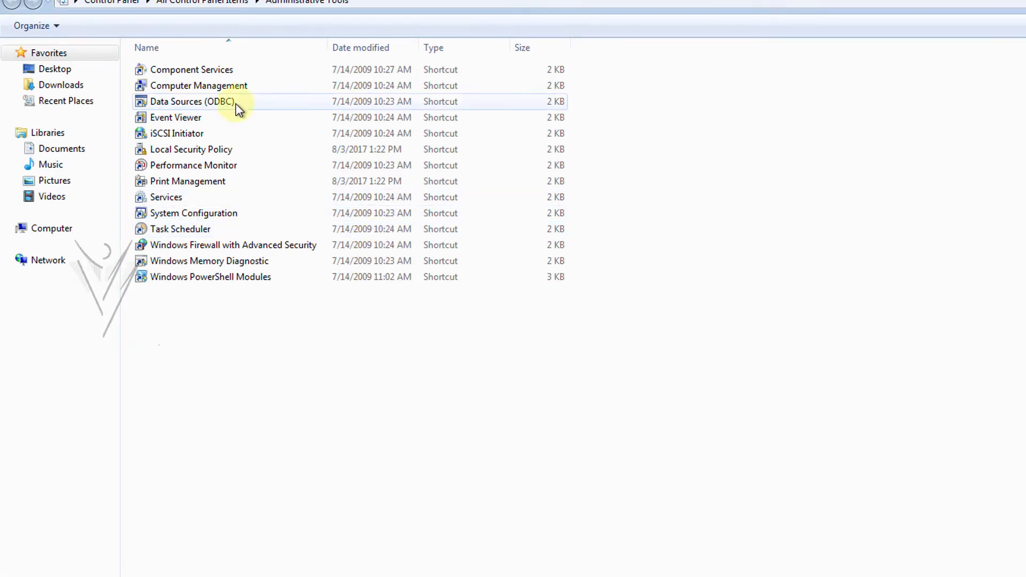
left_click(232, 101)
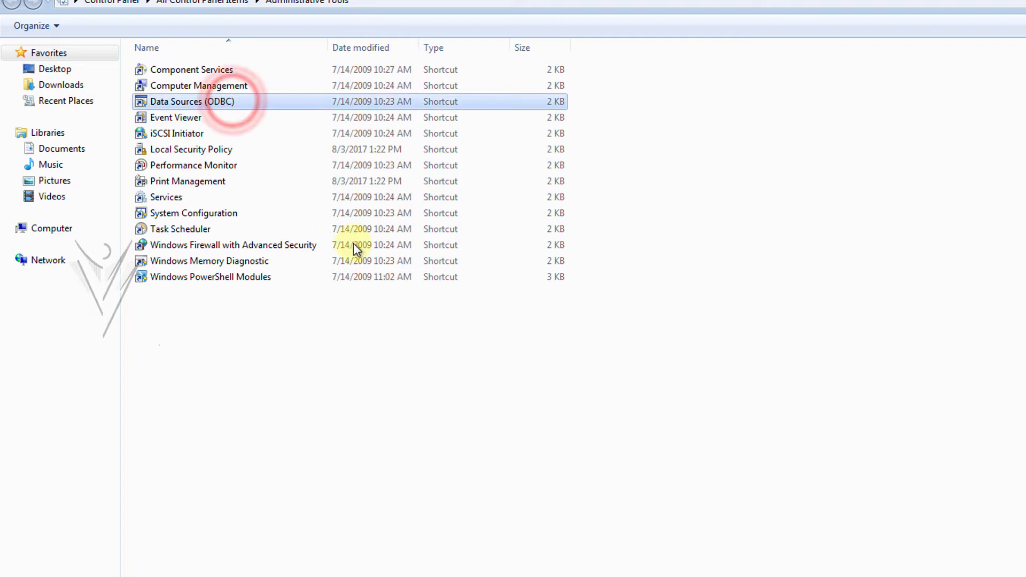
double_click(259, 103)
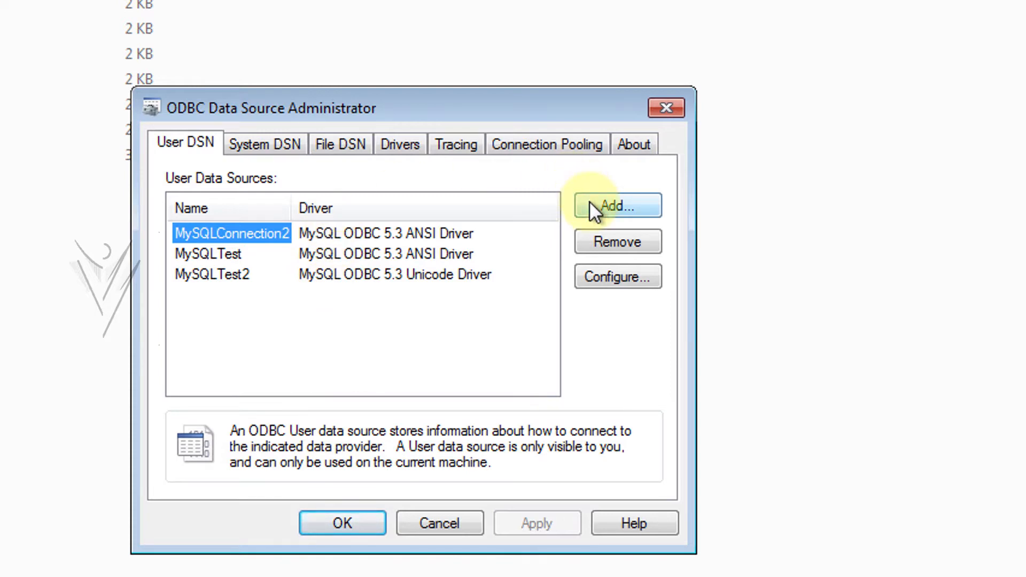
- Start a new system data source using the SQL Server driver
left_click(283, 146)
left_click(639, 203)
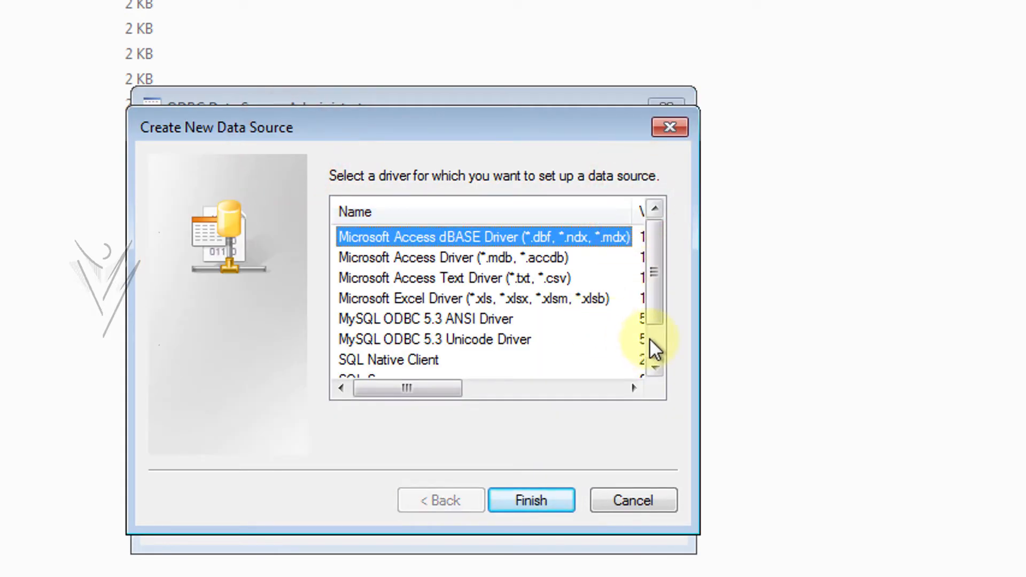
left_click_drag(655, 303, 649, 359)
mouse_move(433, 388)
left_mouse_down()
mouse_move(613, 378)
mouse_move(316, 366)
mouse_move(620, 385)
mouse_move(422, 389)
left_mouse_up()
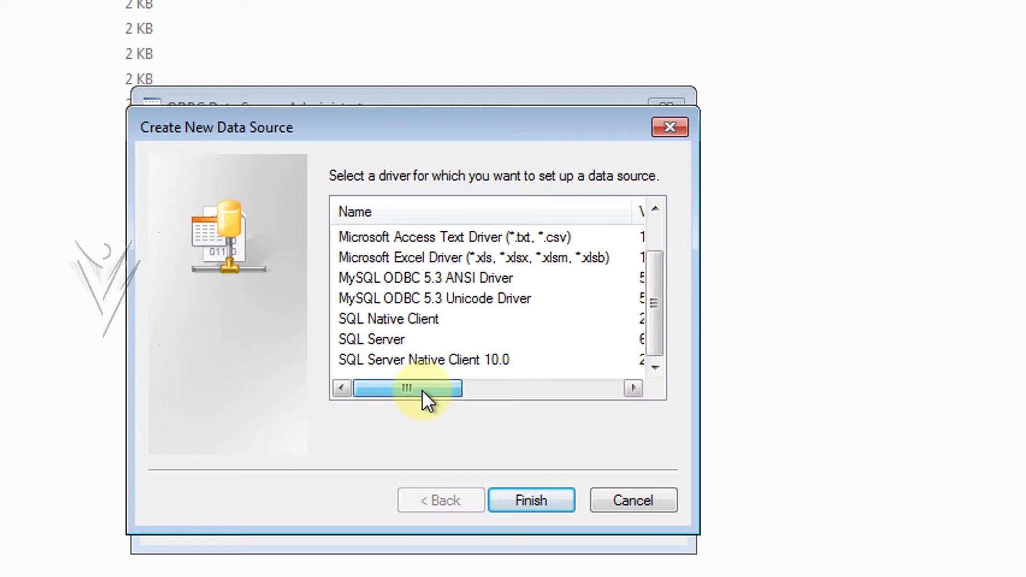
left_click(383, 335)
left_click(534, 502)
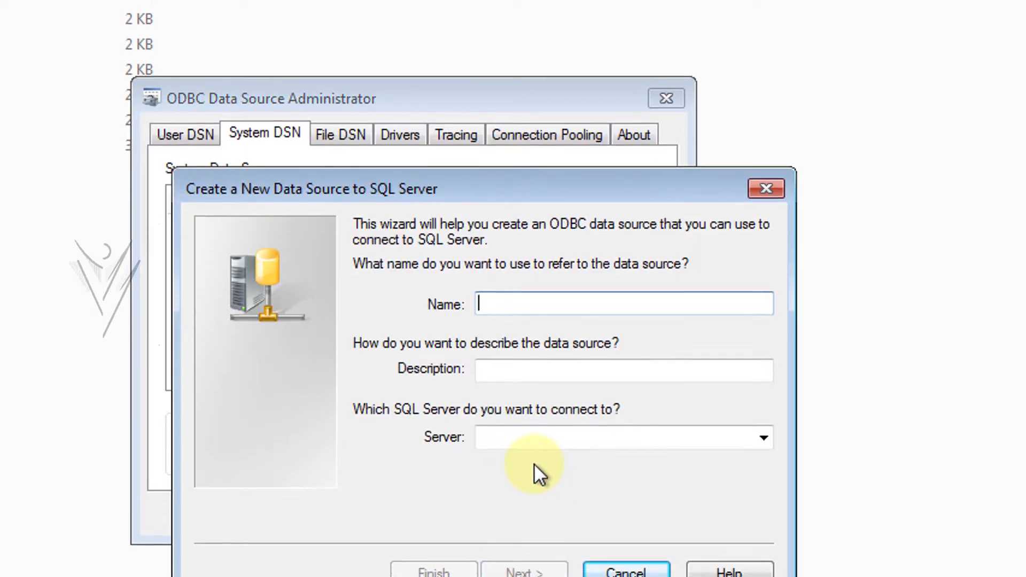
- Name the new system data source DSN_SX05 and copy that name
type("Thanks for your valuable comment")
key("ctrl+a")
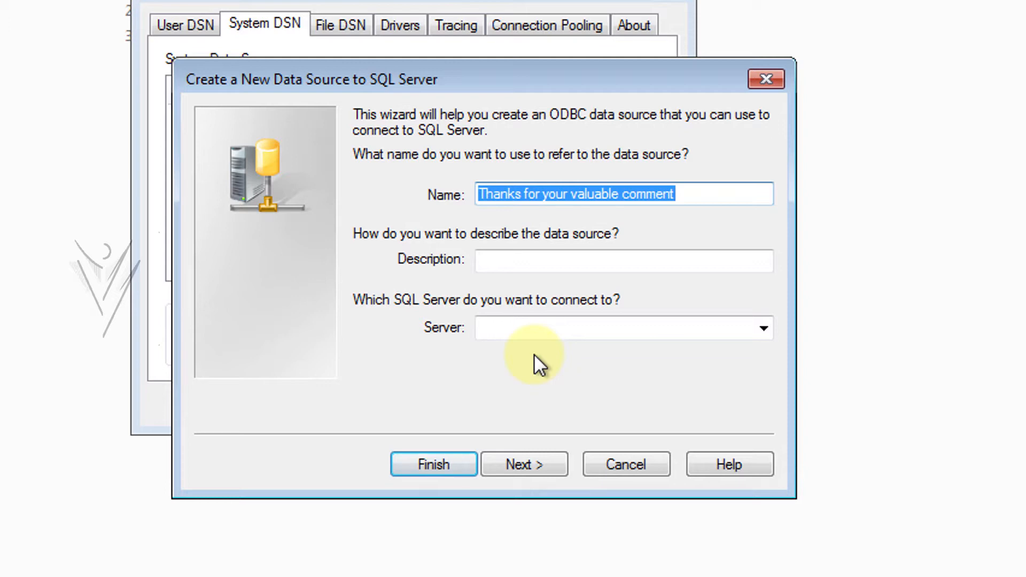
type("DSN_SX05")
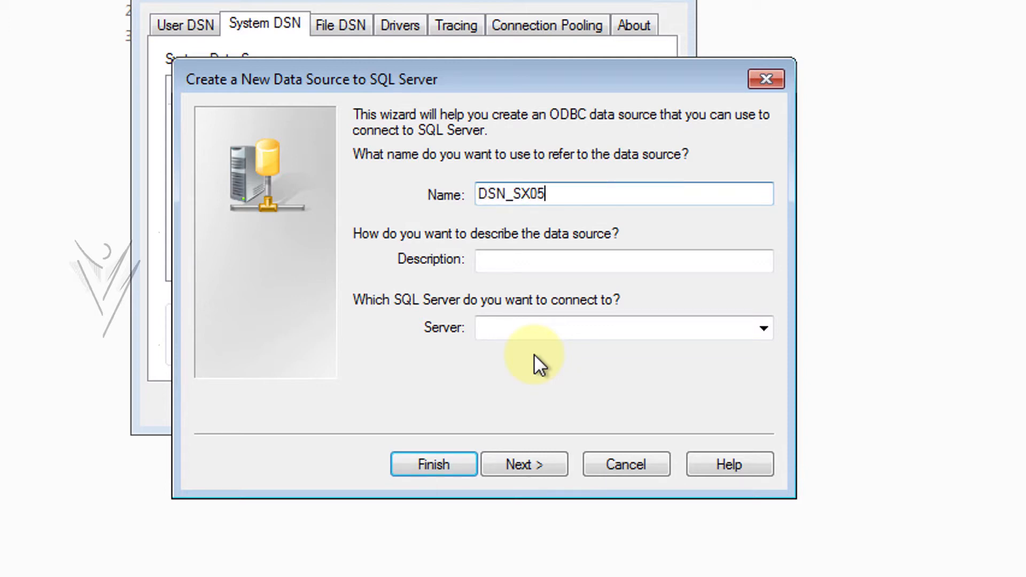
key("Tab")
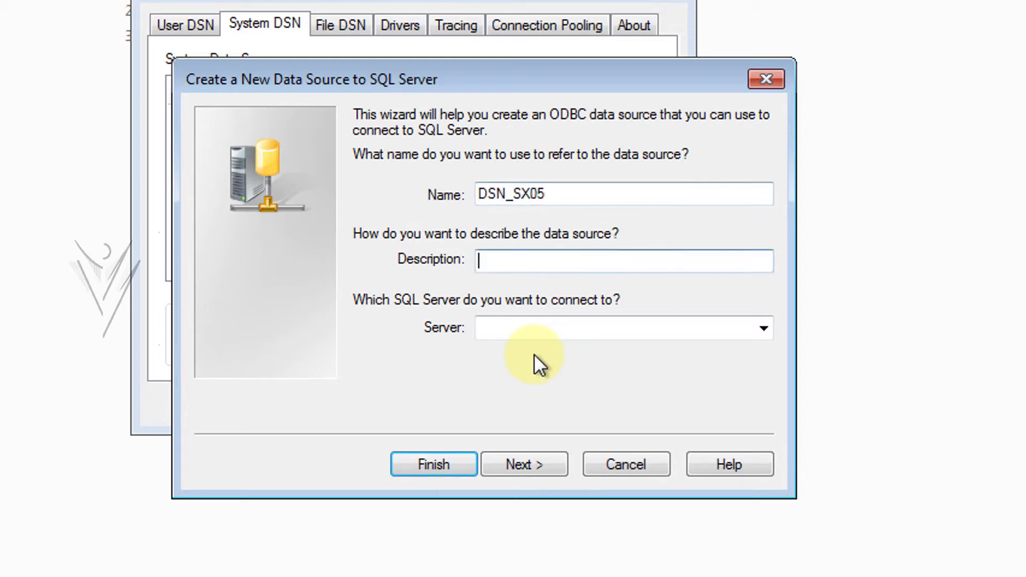
key("shift+Tab")
key("ctrl+c")
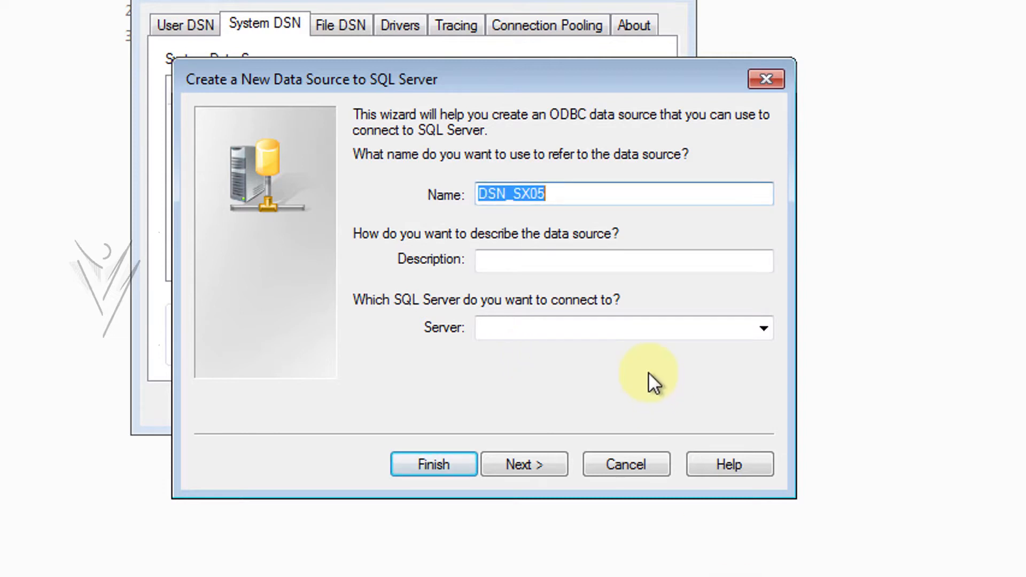
- Set the SQL Server to connect to as .\SX05 and continue to the authentication settings
left_click(624, 339)
type(".\\")
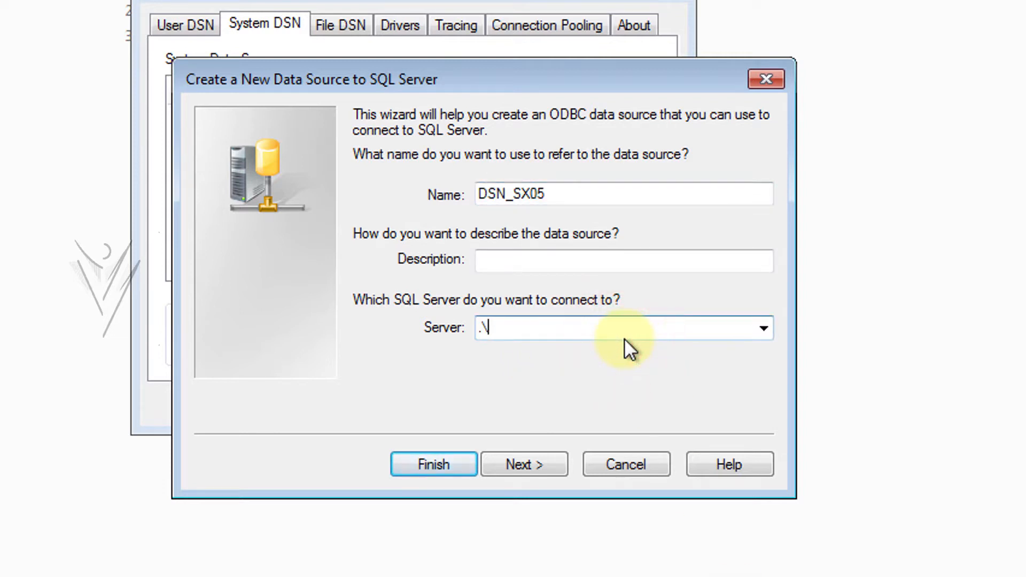
type("SE")
key("BackSpace")
type("X05")
left_click(534, 468)
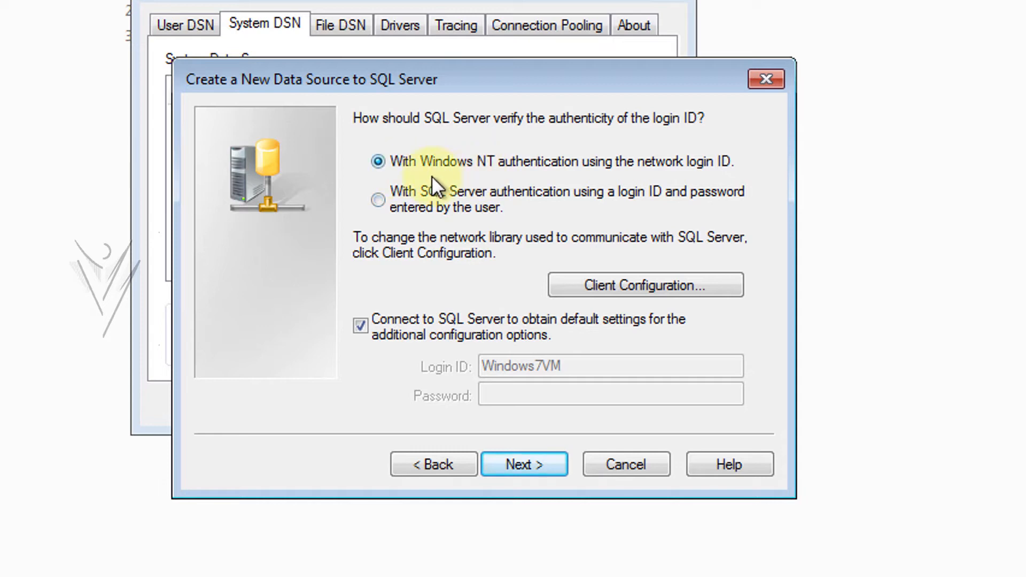
- Keep Windows NT authentication and the default options, test the data source, and finish creating DSN_SX05
left_click(525, 461)
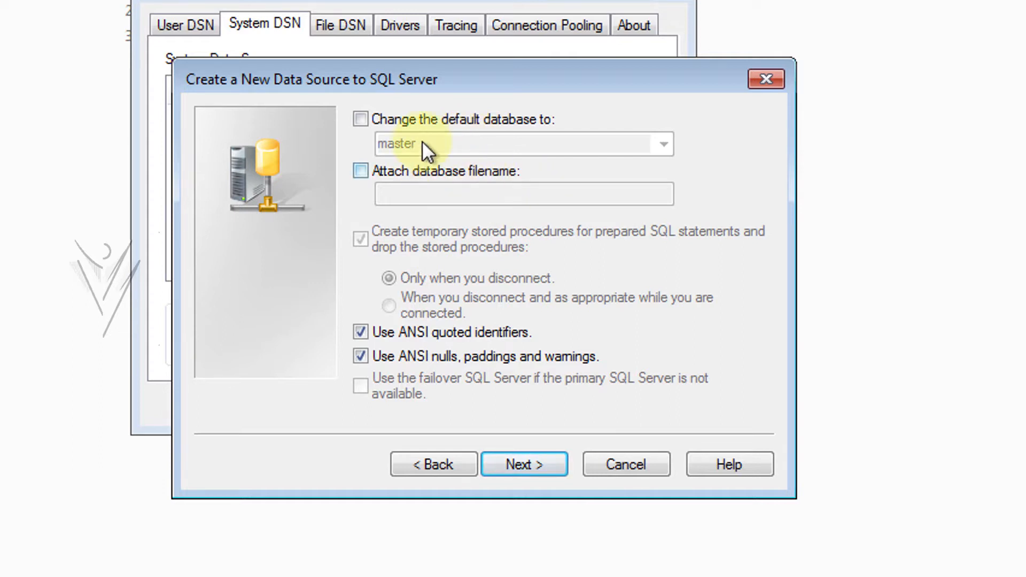
left_click(538, 463)
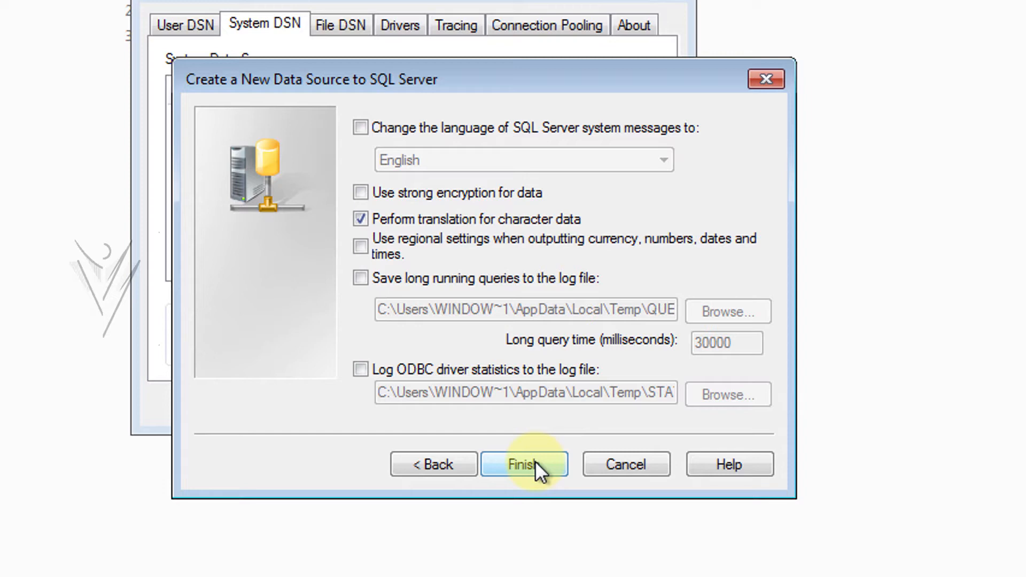
left_click(537, 463)
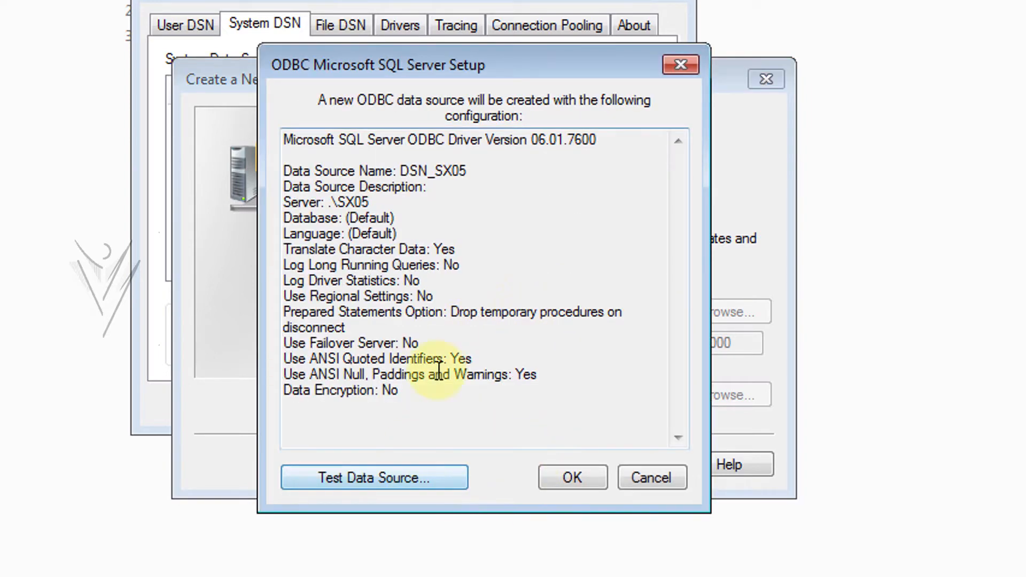
left_click(390, 479)
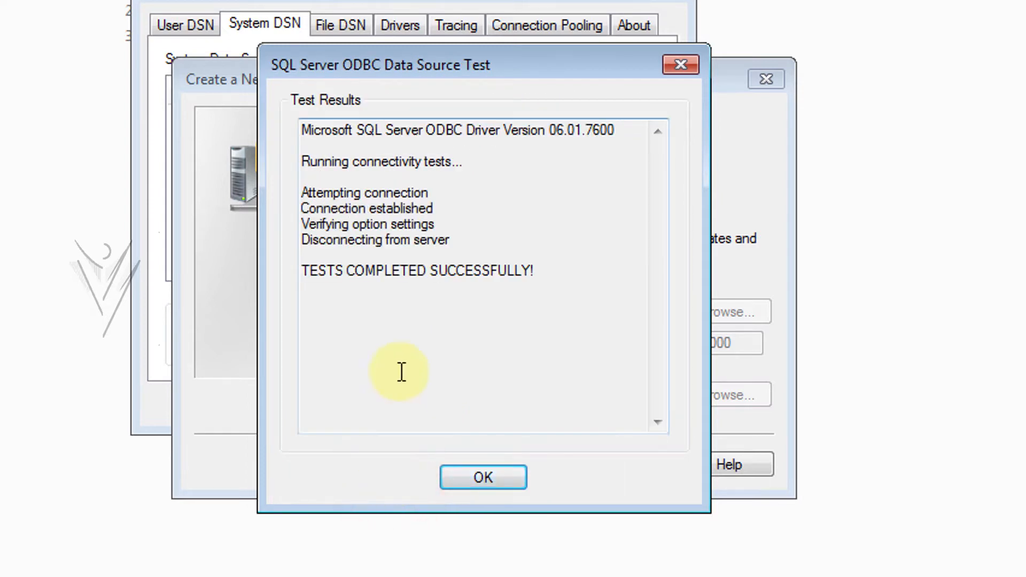
left_click(496, 474)
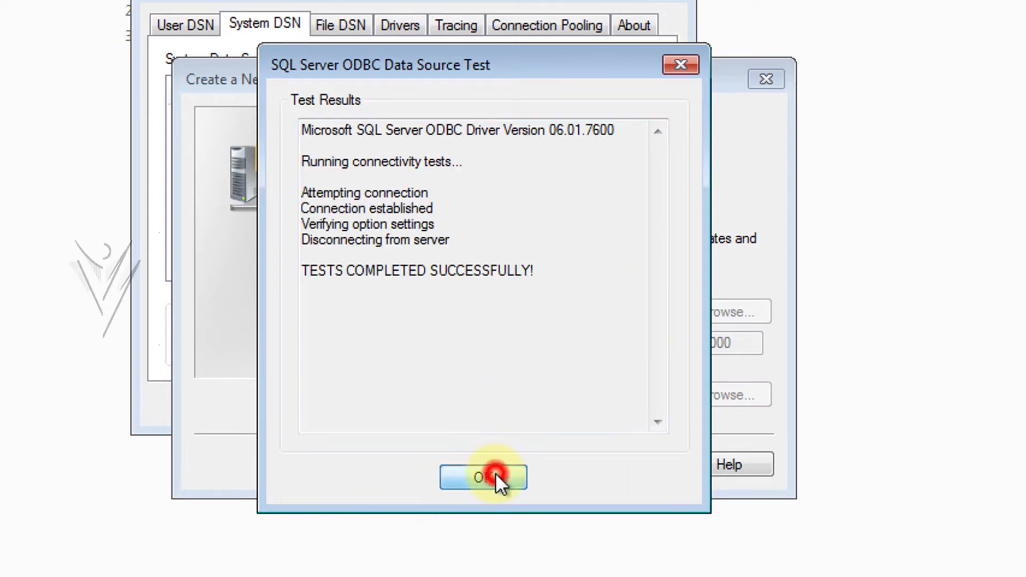
left_click(582, 479)
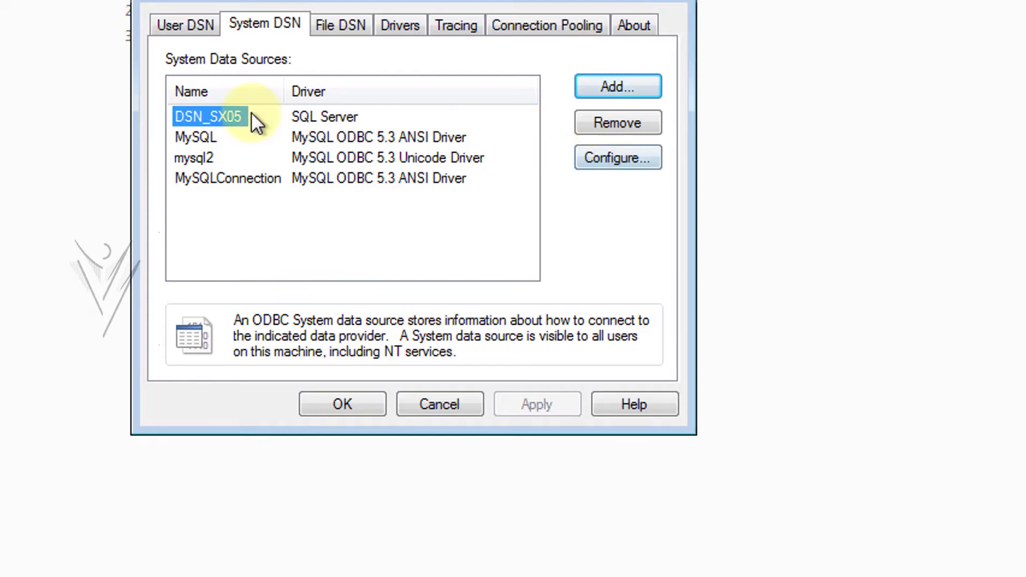
- Check the DSN_SX05 configuration, switch back to IBM Cognos Administration, and enter DSN_SX05 as the ODBC data source
double_click(205, 116)
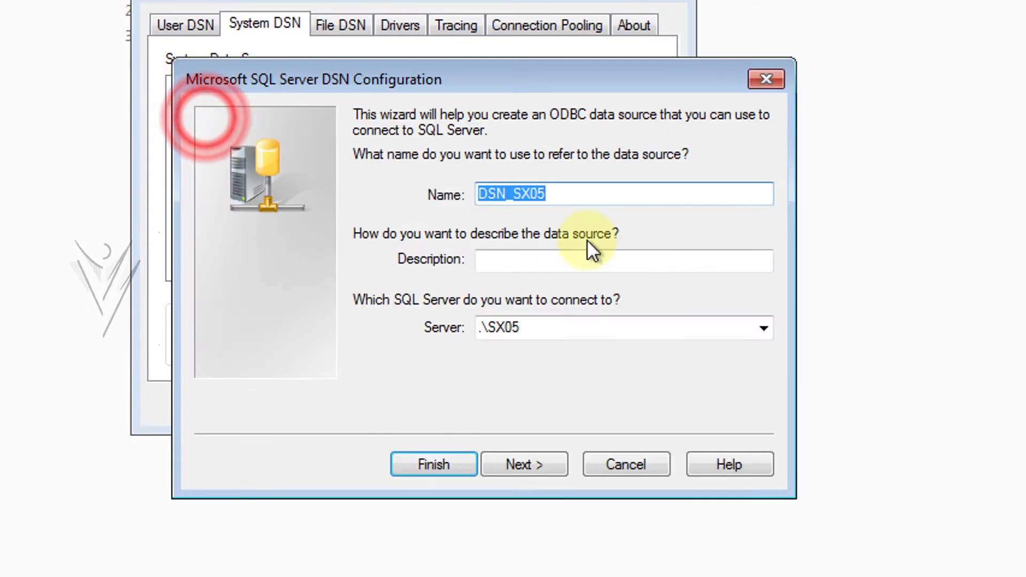
key("Escape")
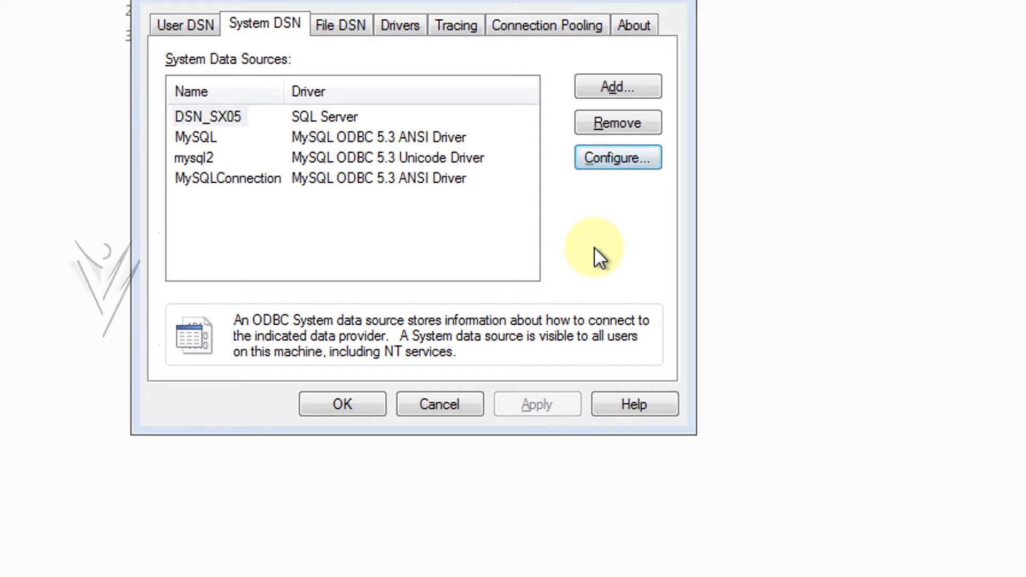
key("alt+Tab")
key("alt+Tab")
key("alt+Tab")
key("alt+Tab")
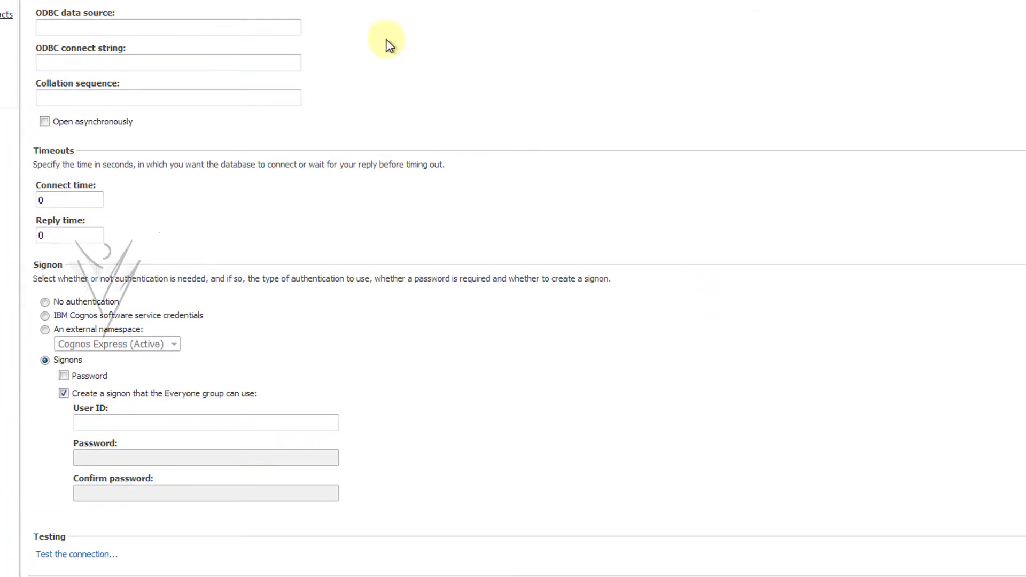
left_click(259, 30)
key("ctrl+v")
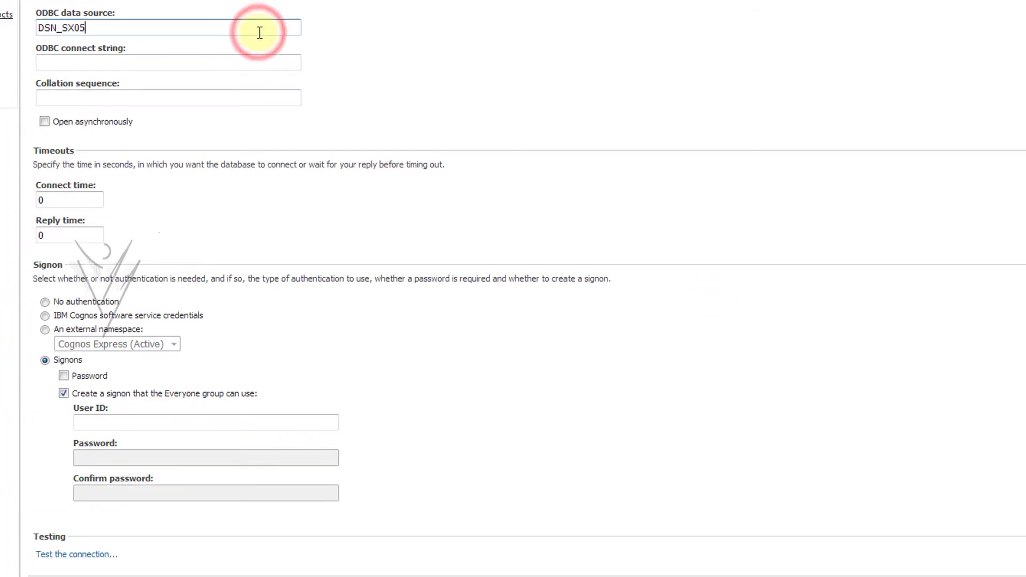
- Set the signon to No authentication, keeping the wizard on the connection string settings
left_click(509, 249)
left_click(45, 302)
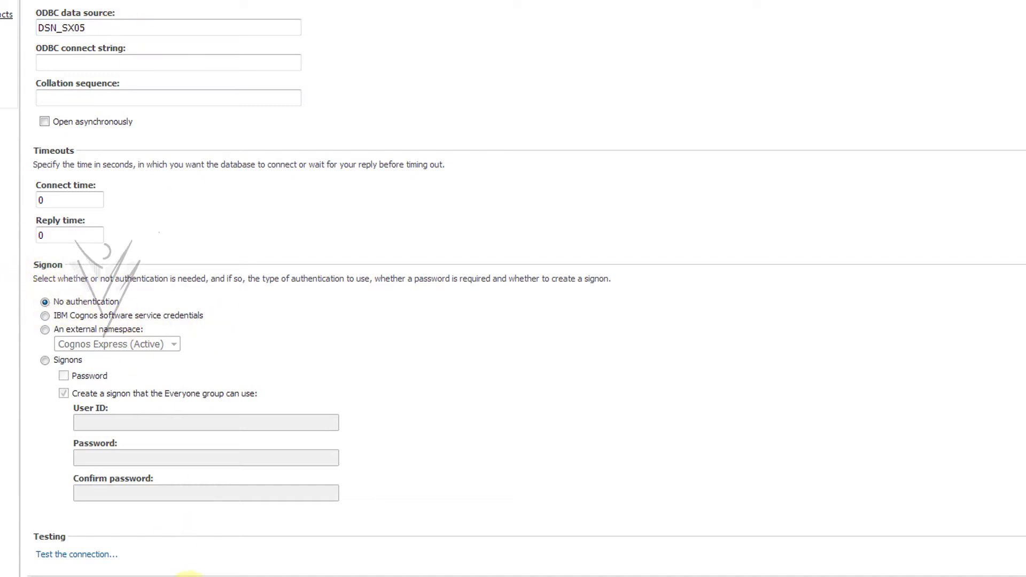
left_click(187, 575)
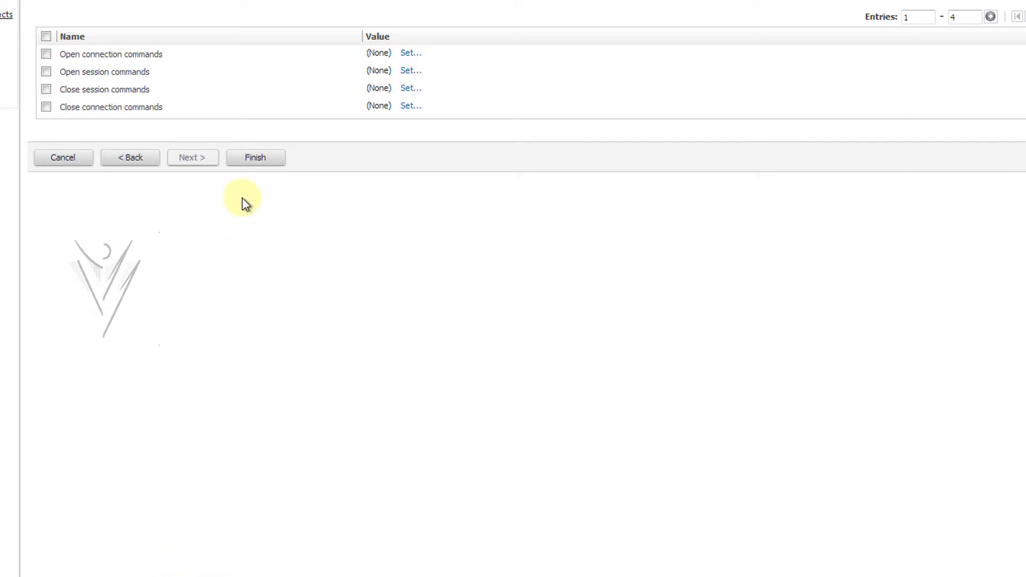
left_click(144, 164)
left_click(128, 163)
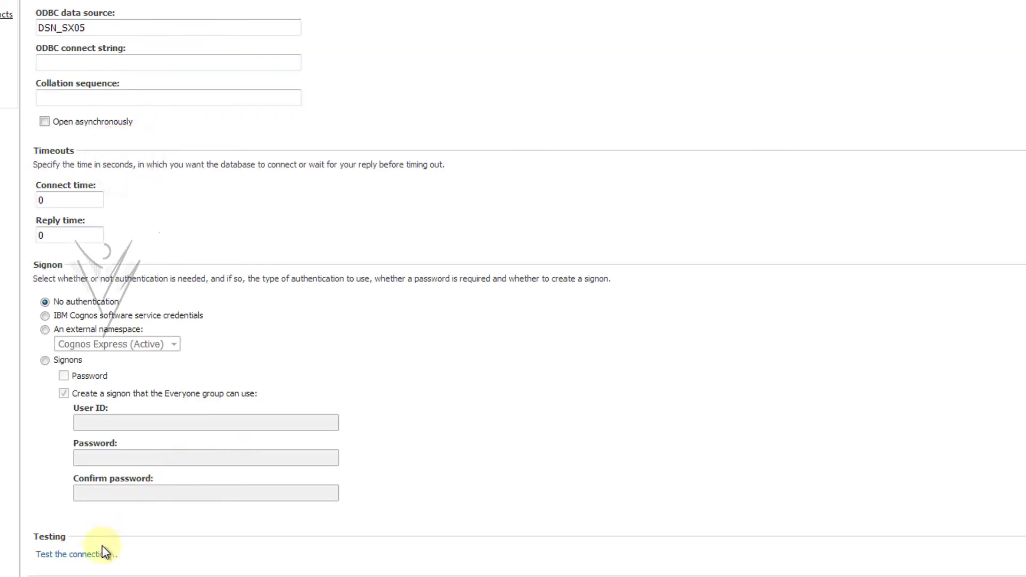
- Test the DSN_SX05 ODBC connection and examine the details of its test status
left_click(98, 555)
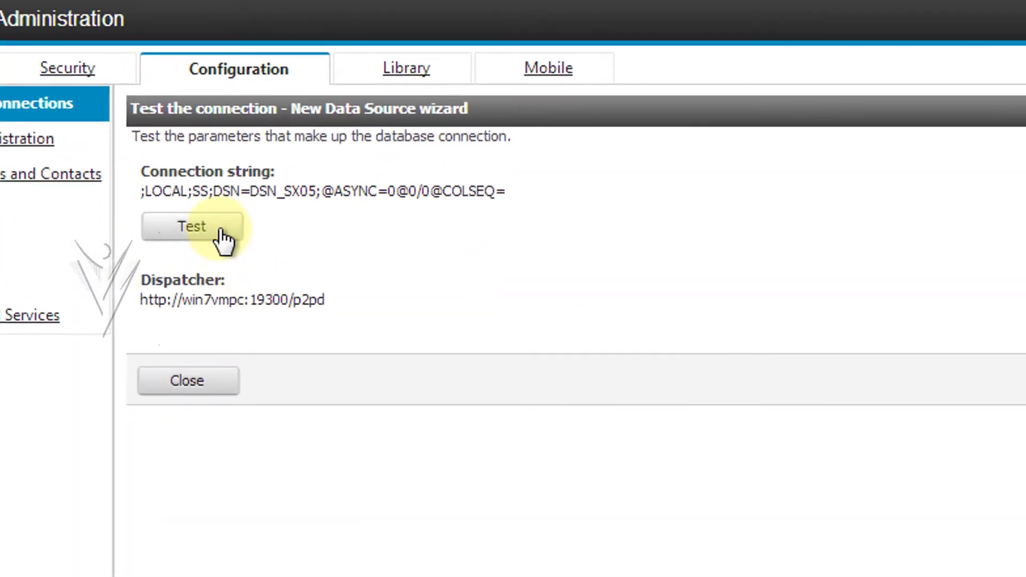
left_click(98, 70)
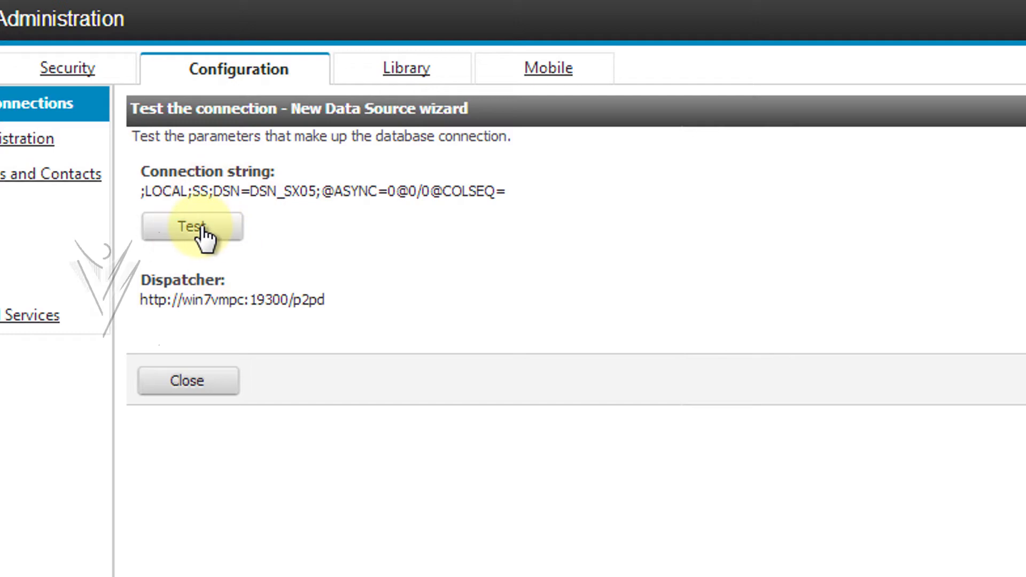
left_click(203, 232)
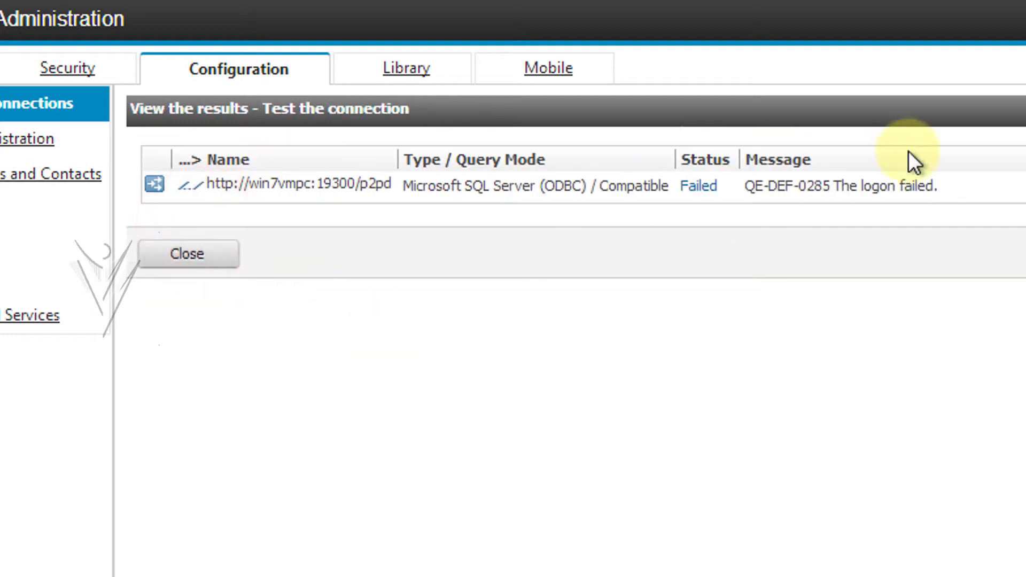
left_click(695, 186)
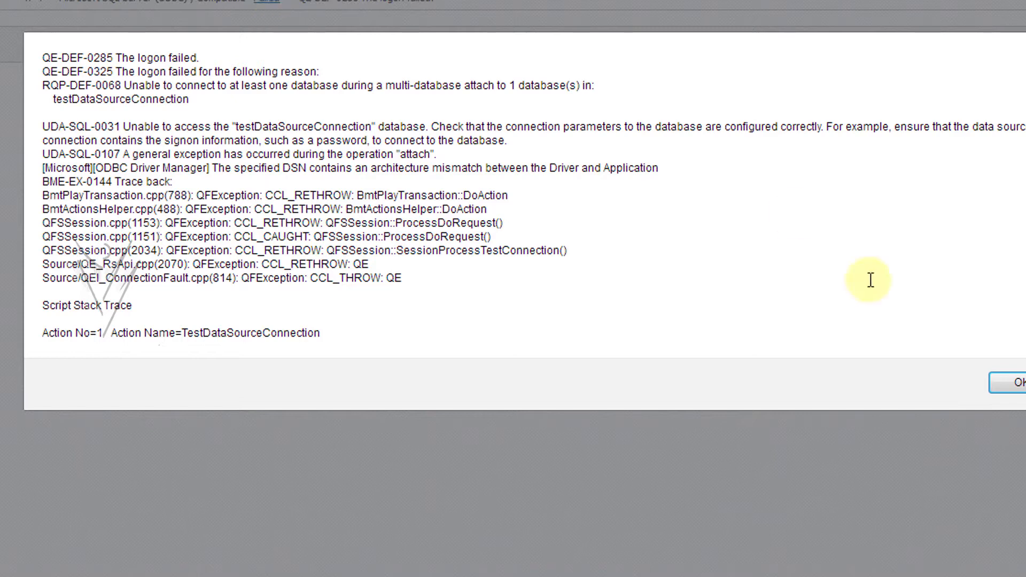
left_click(1004, 381)
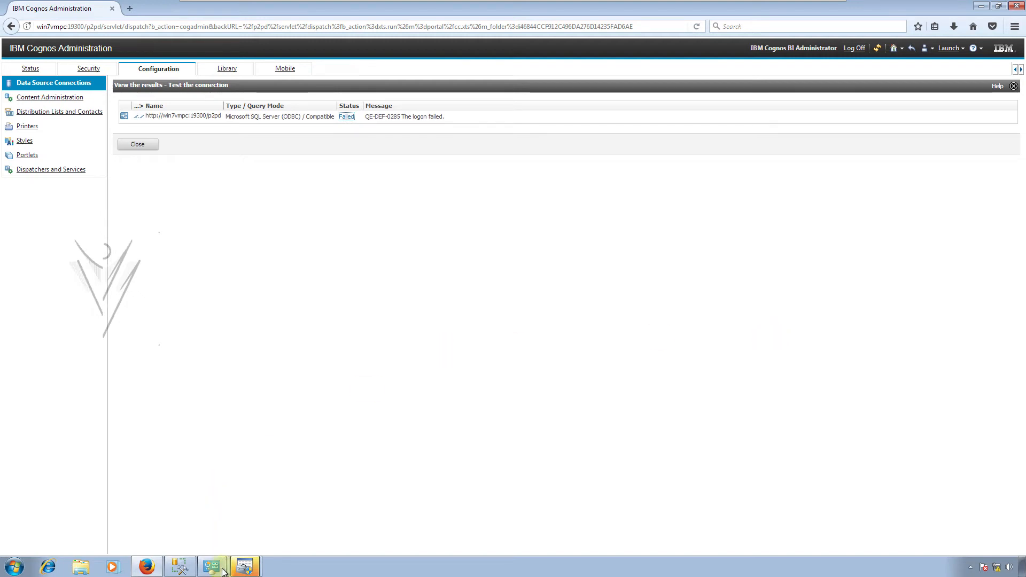
- Switch to the ODBC Data Source Administrator, check the system data sources, and return to the user data sources
left_click(250, 567)
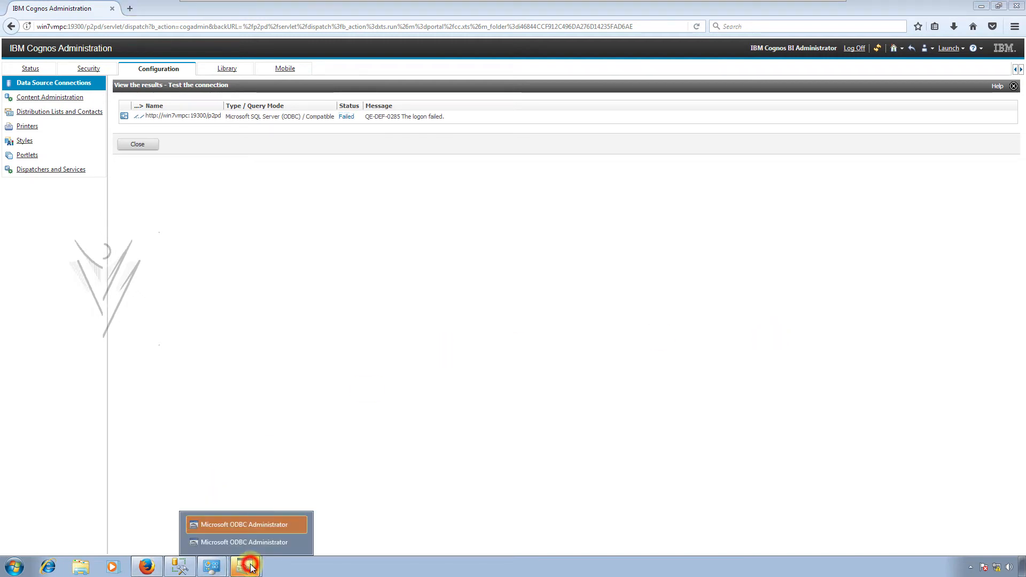
left_click(250, 528)
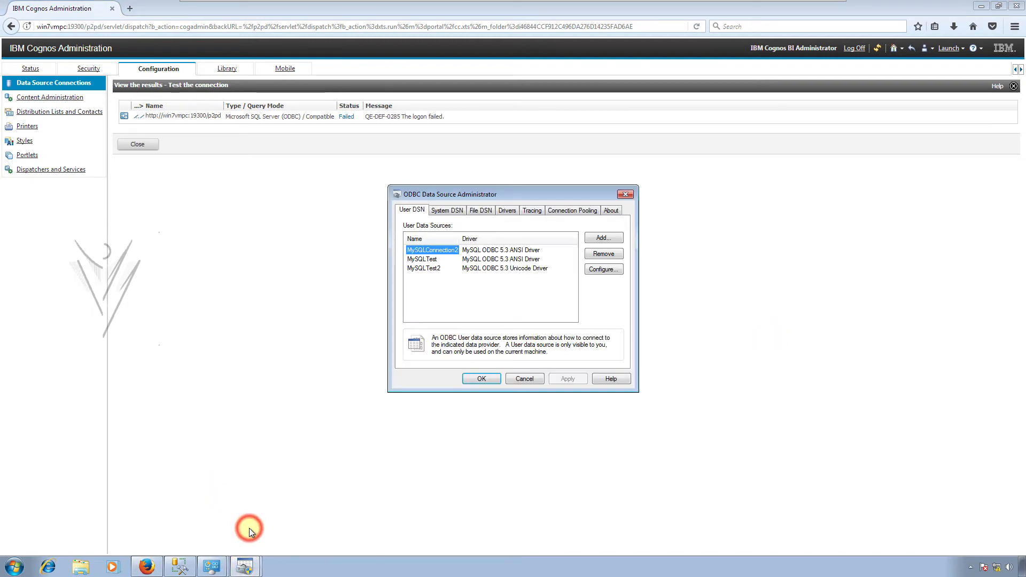
left_click(449, 213)
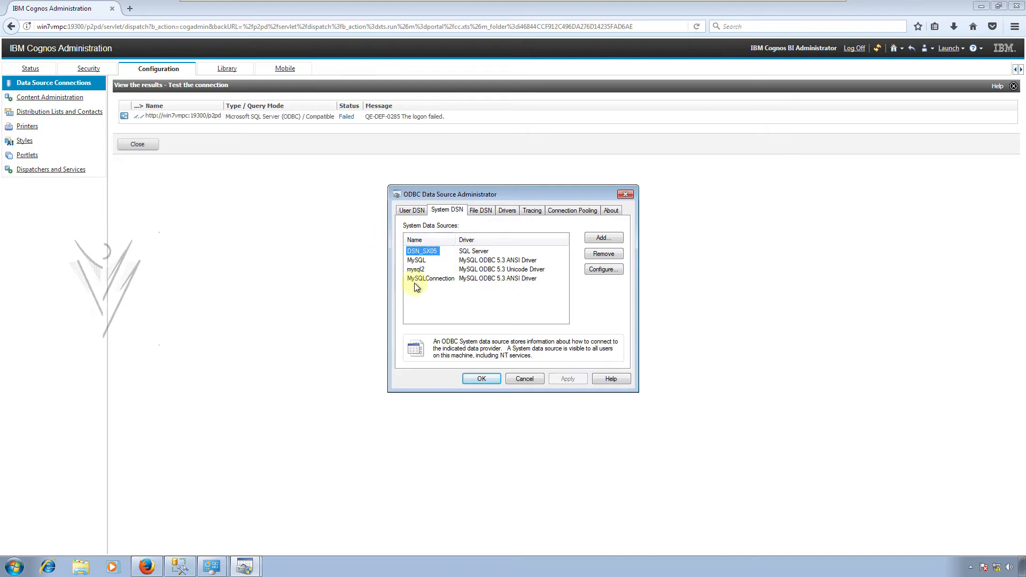
left_click(411, 212)
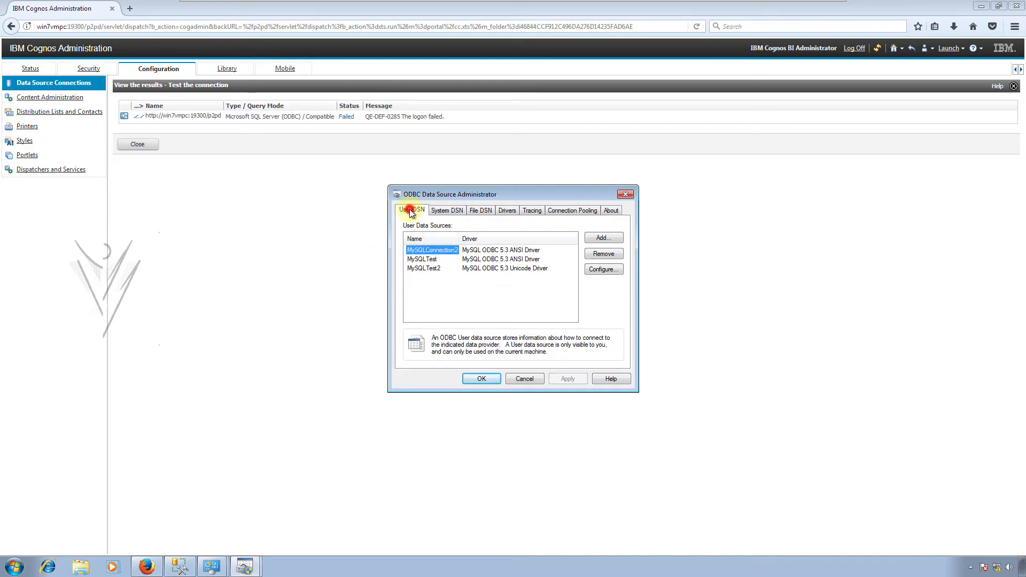
- Start a new user data source with the SQL Server driver and name it UDSN_SX05_WA
left_click(599, 238)
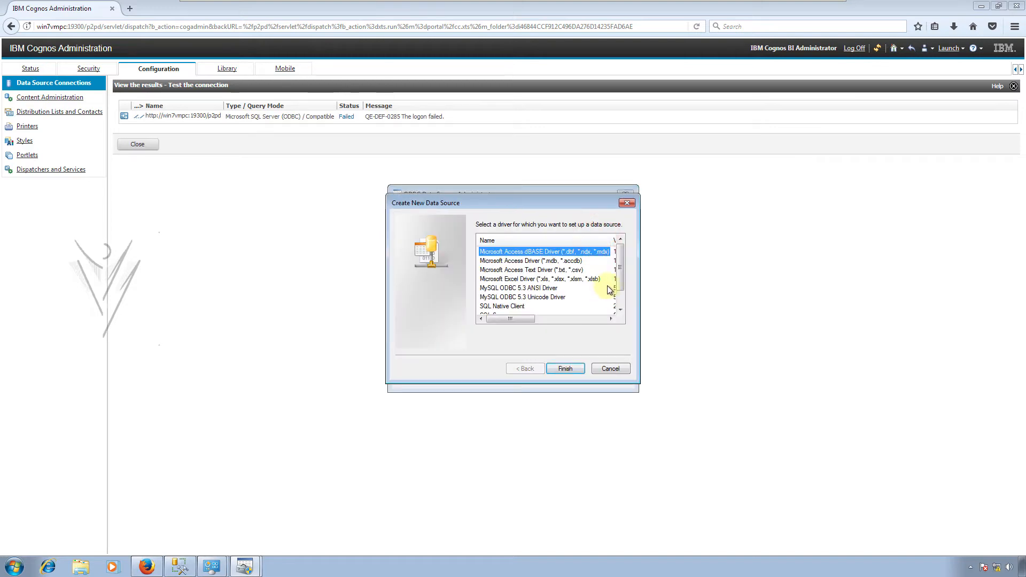
left_click(620, 299)
left_click(495, 298)
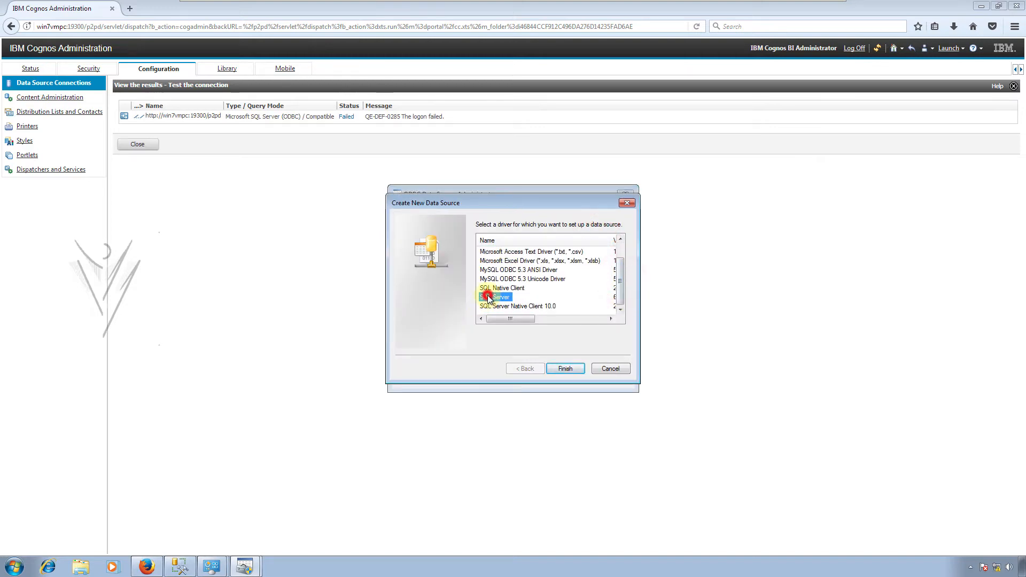
left_click(565, 369)
type("DSN_SX05_")
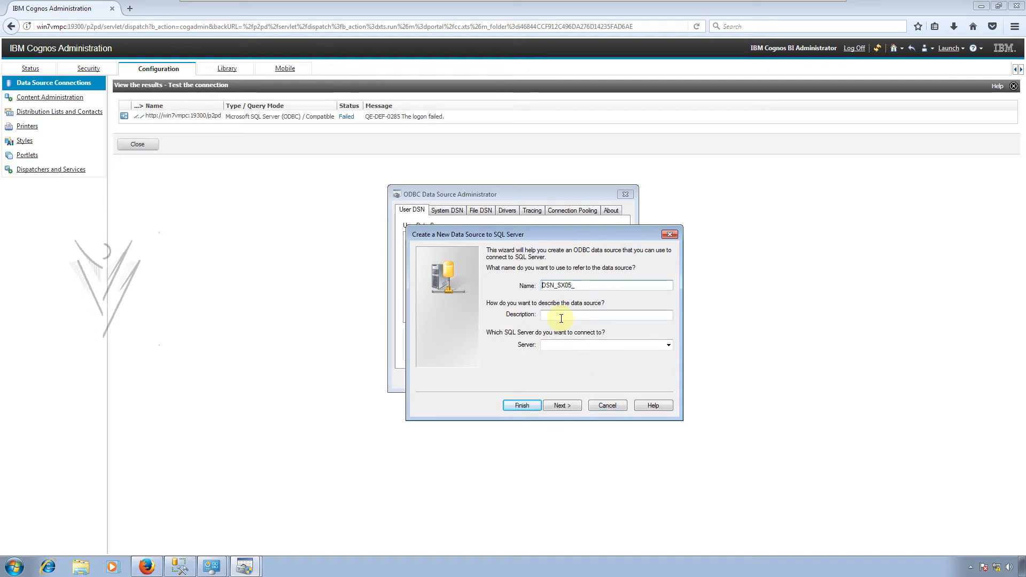
type("U")
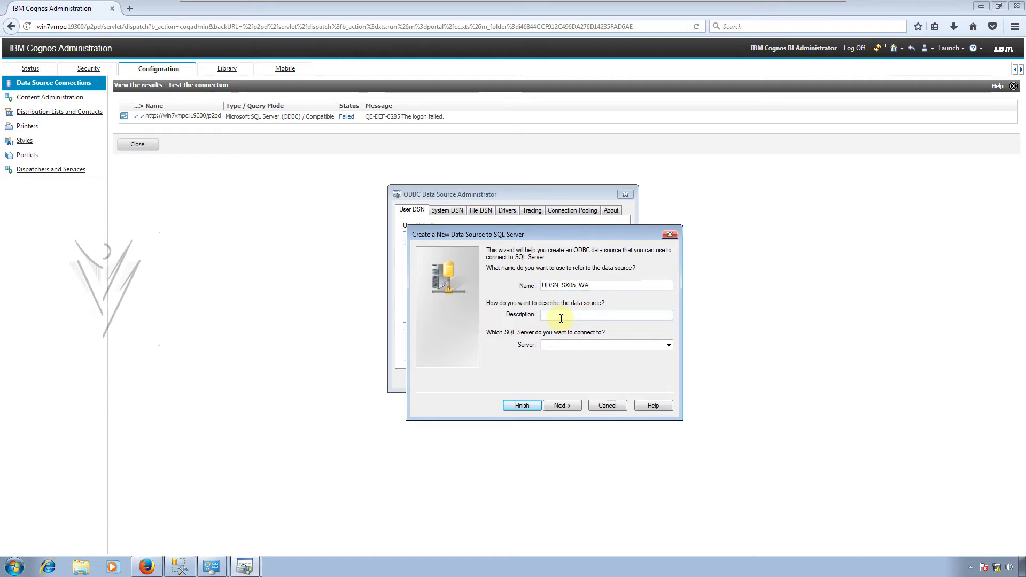
- Describe the new data source as "User DSN for SX05 using windows authentication" and set its server to .\SX05
type("W")
type("User")
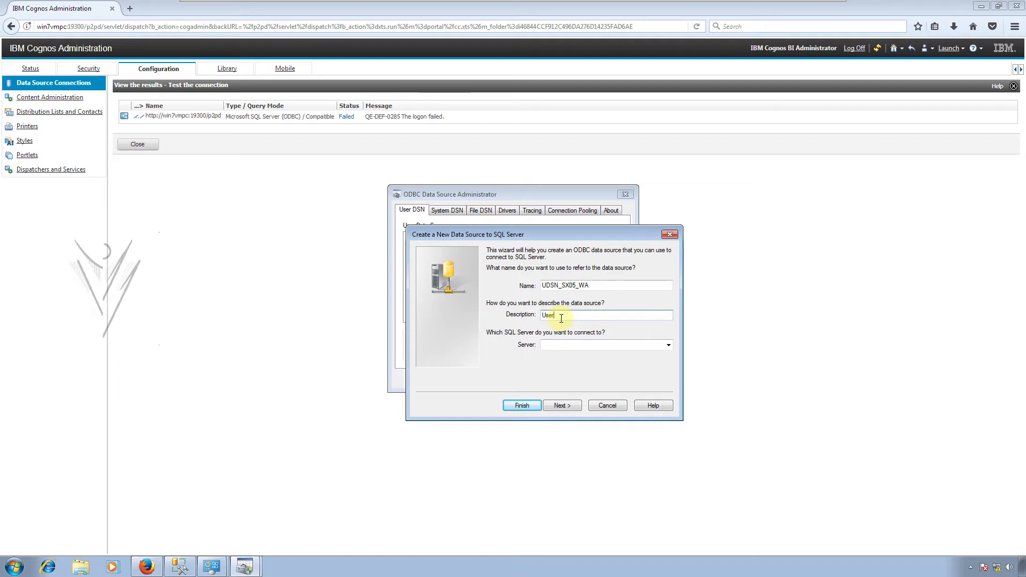
type(" DNS")
type(" f")
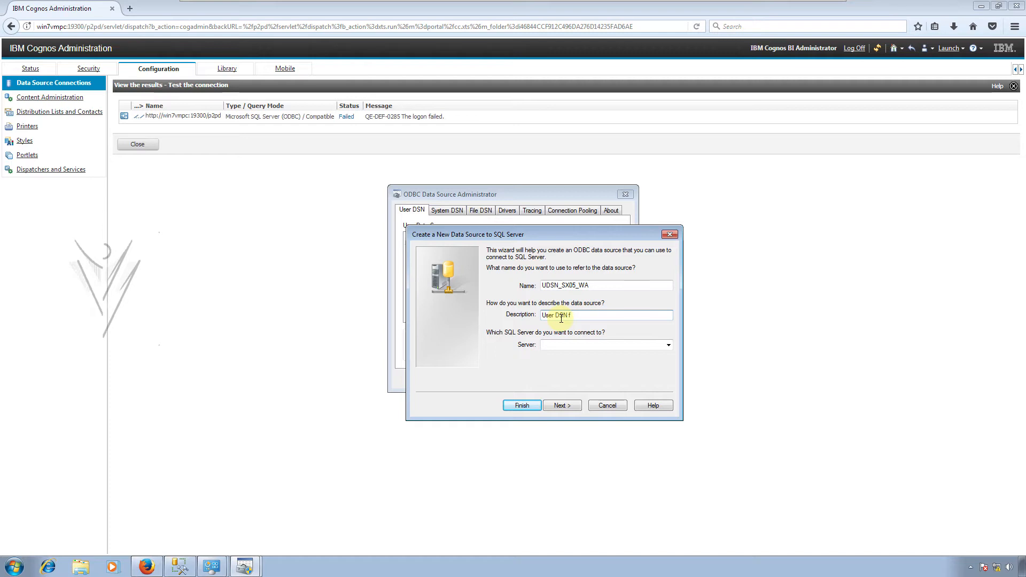
type("or SX")
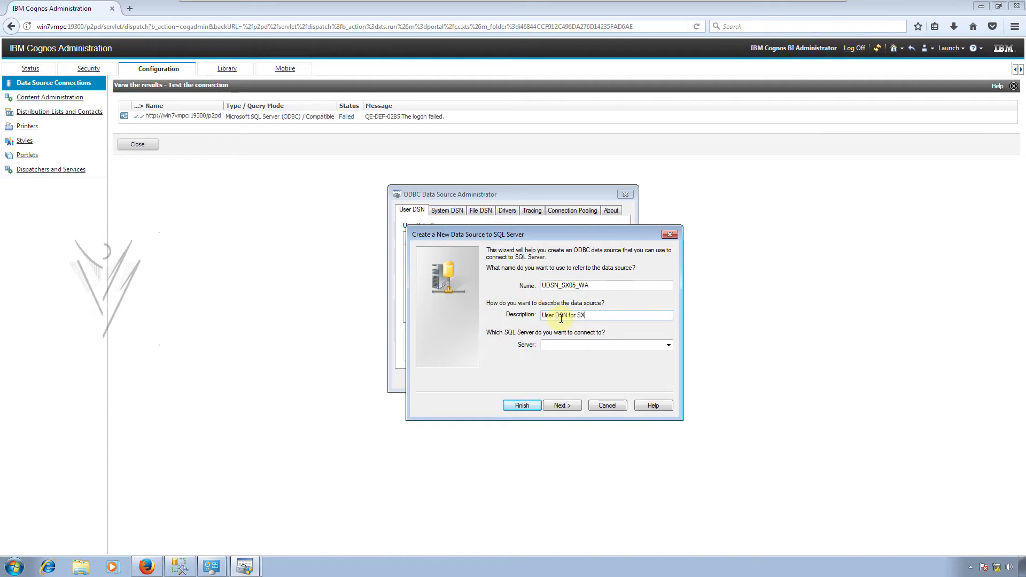
type("05 using windows authentication")
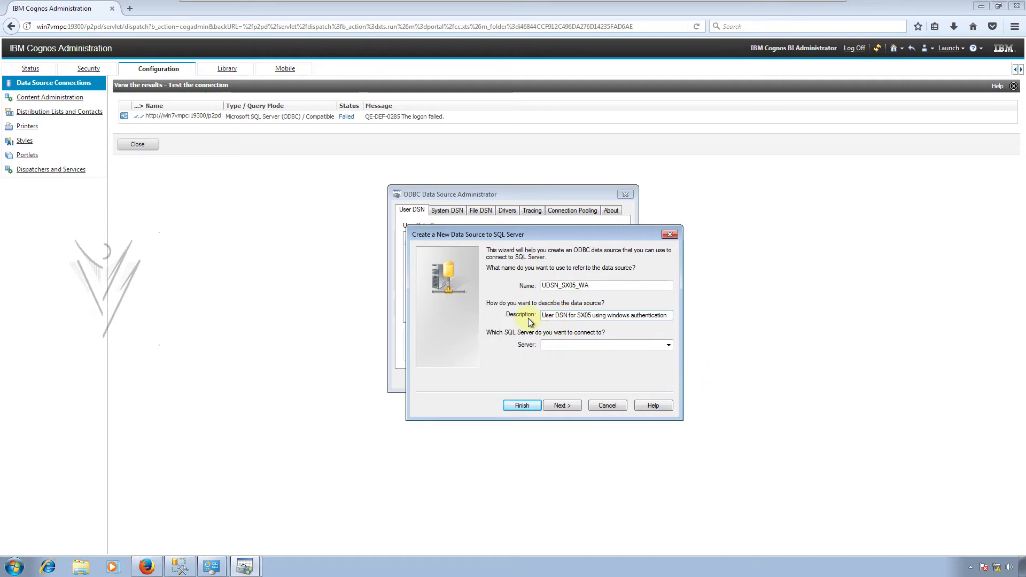
left_click_drag(569, 236, 430, 269)
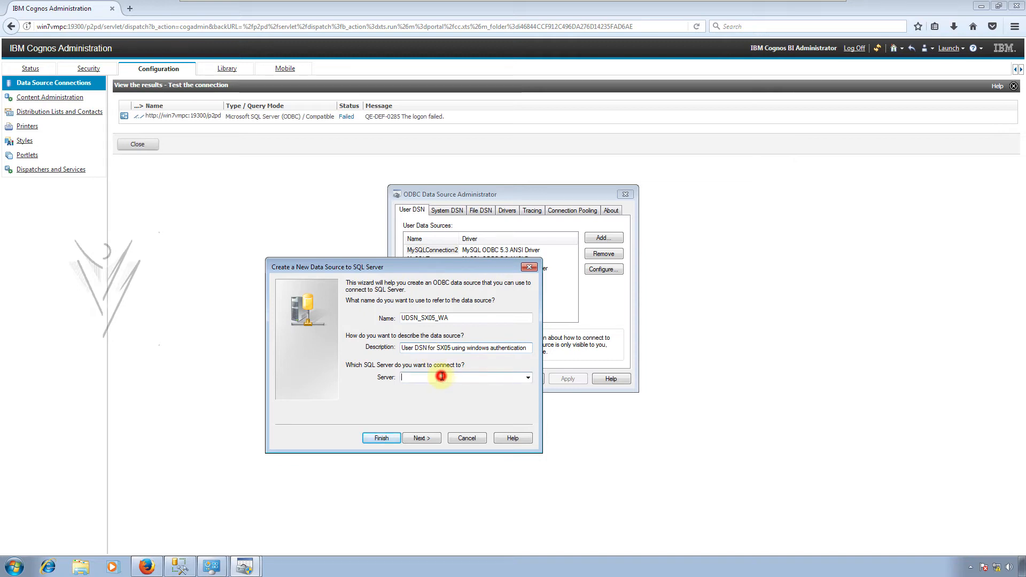
left_click(442, 377)
type(".\\SX05")
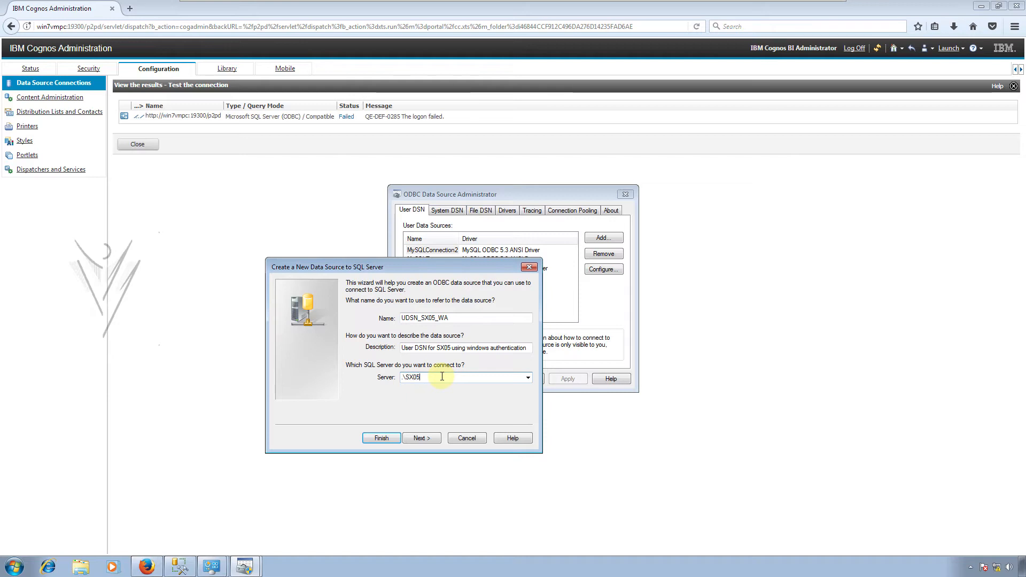
- Keep Windows NT authentication and the default options for the data source, test its connectivity and save it
left_click(417, 438)
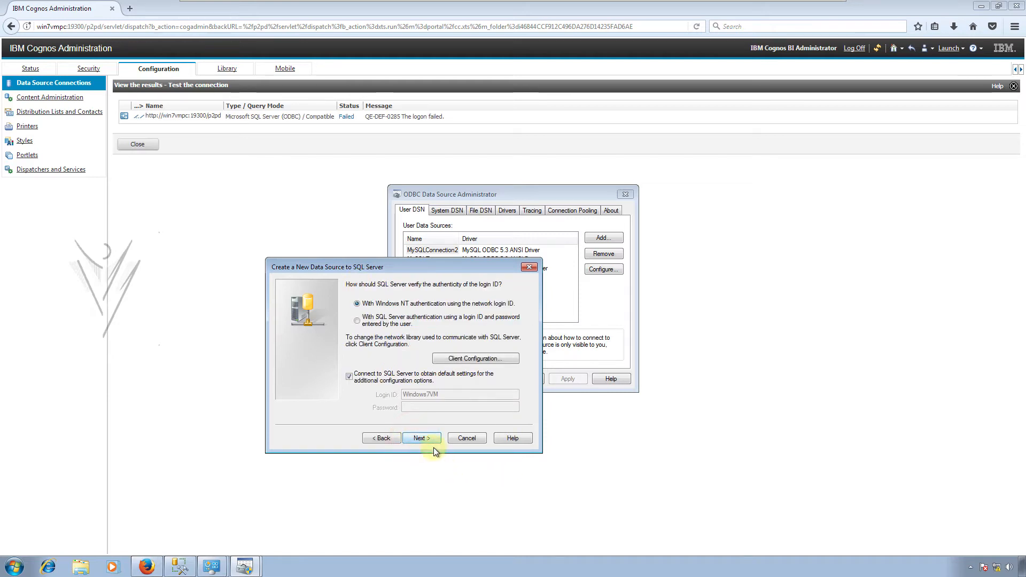
left_click(426, 440)
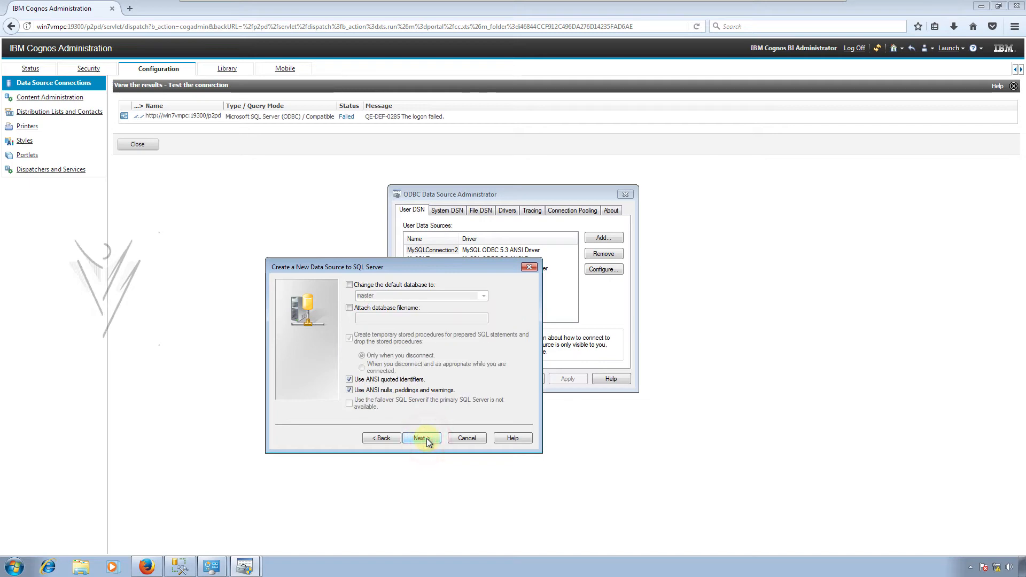
left_click(426, 439)
left_click(426, 439)
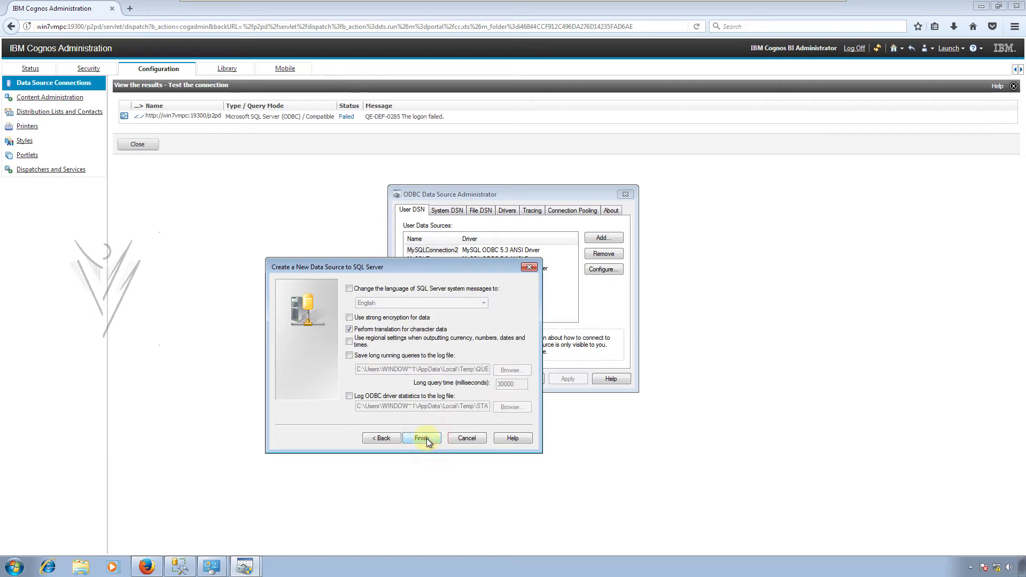
left_click(355, 444)
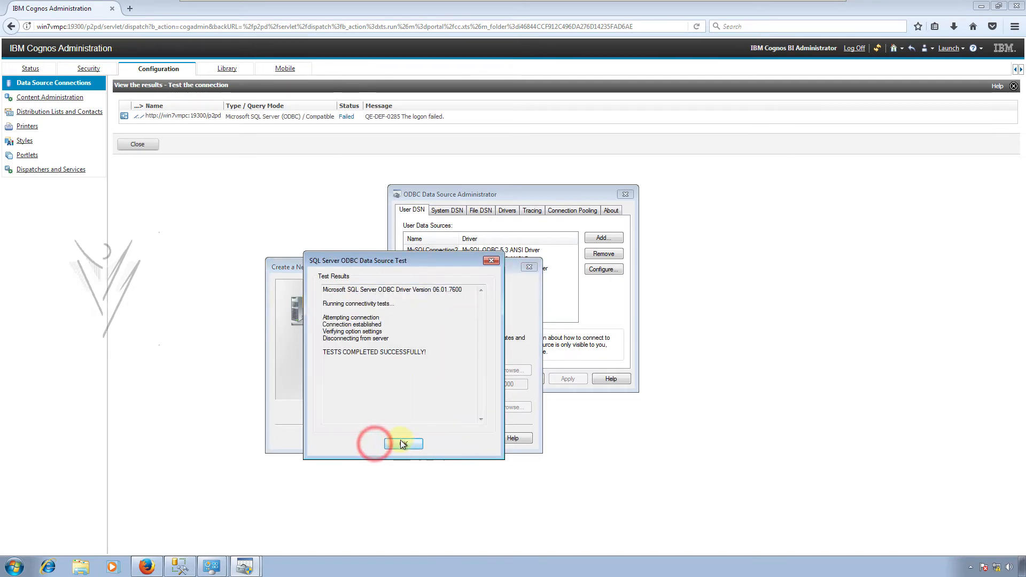
left_click(401, 444)
left_click(435, 444)
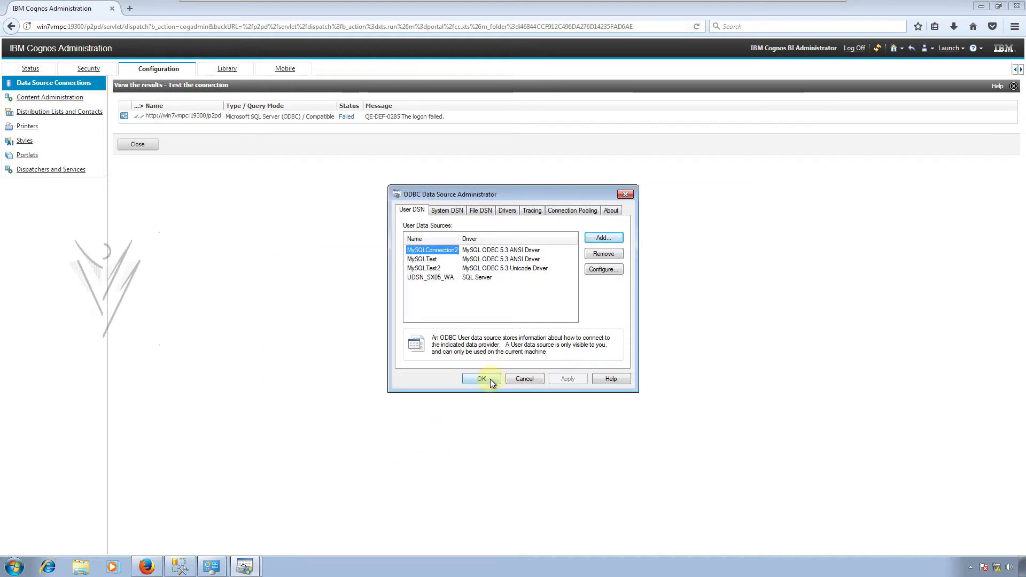
- Return to the Microsoft SQL Server (ODBC) connection string settings in IBM Cognos Administration and set the ODBC data source to UDSN_SX05_WA
double_click(442, 278)
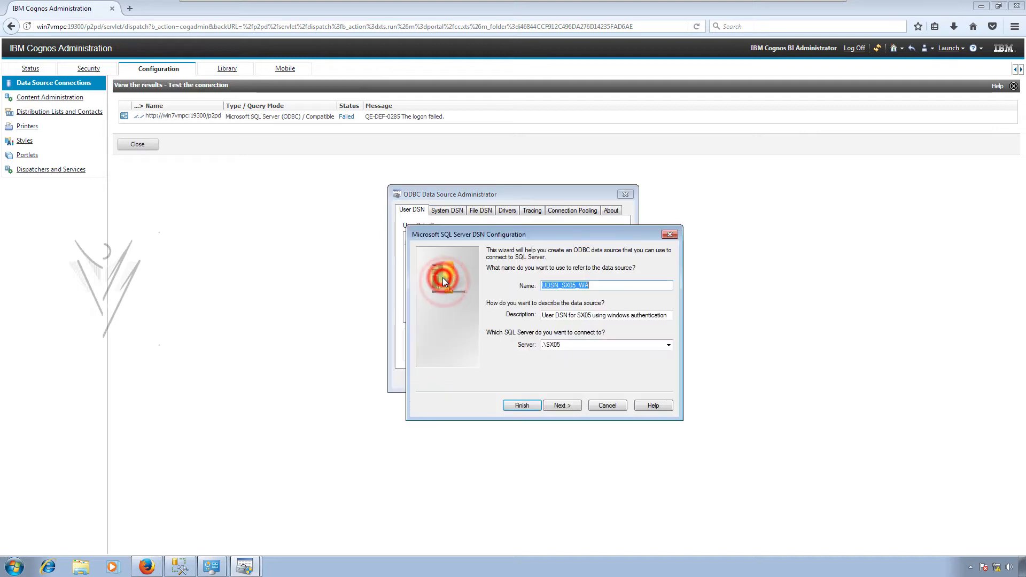
left_click(602, 405)
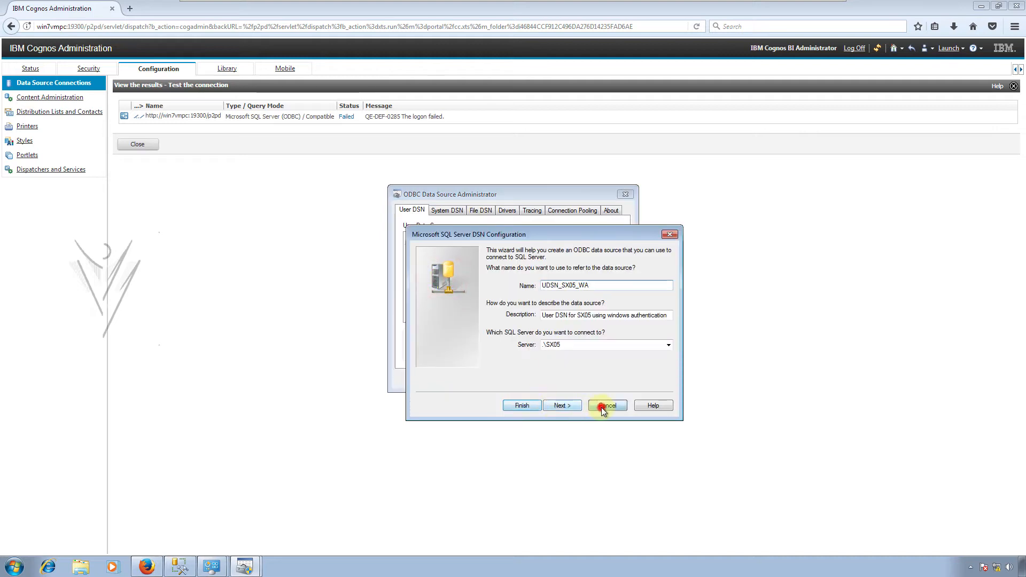
left_click(138, 145)
left_click(142, 196)
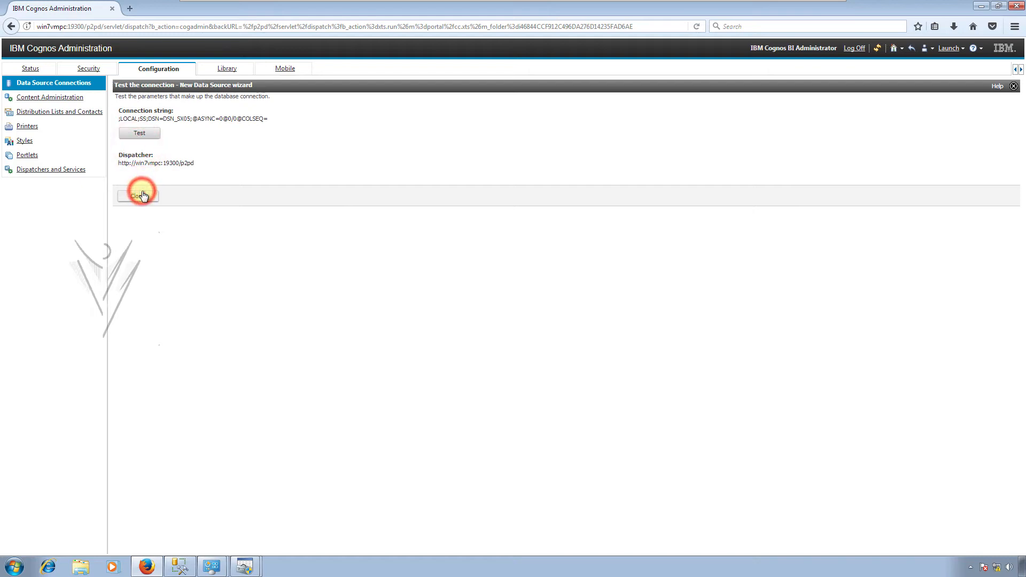
left_click(141, 197)
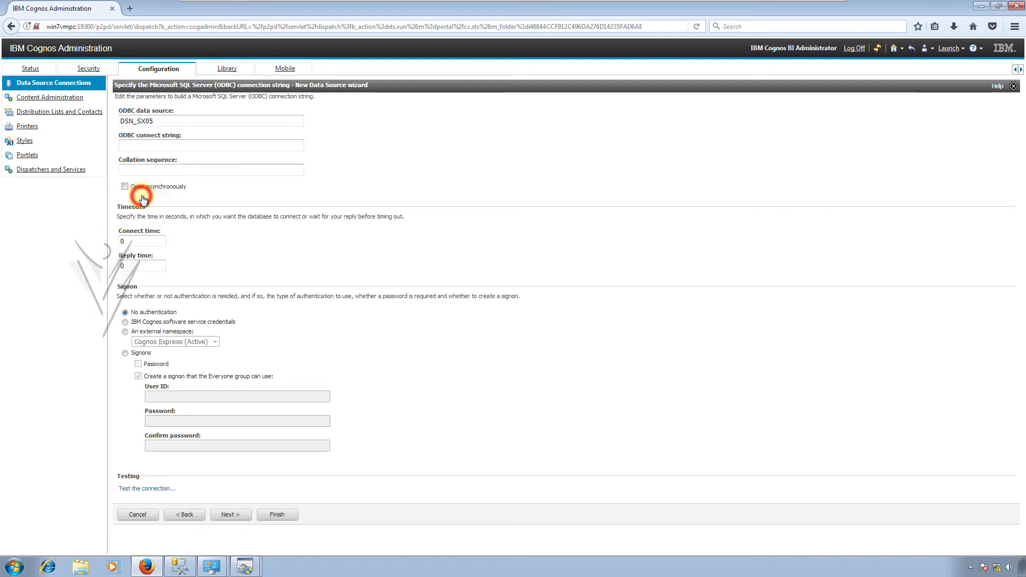
double_click(160, 120)
type("UDSN_SX05_WA")
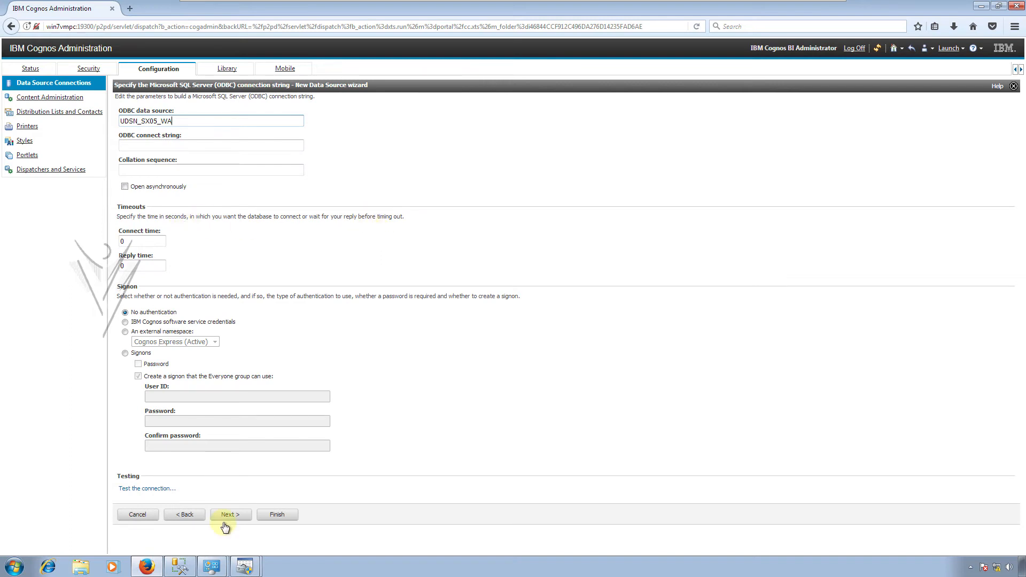
- Test the UDSN_SX05_WA connection and examine the details of its test status
left_click(240, 516)
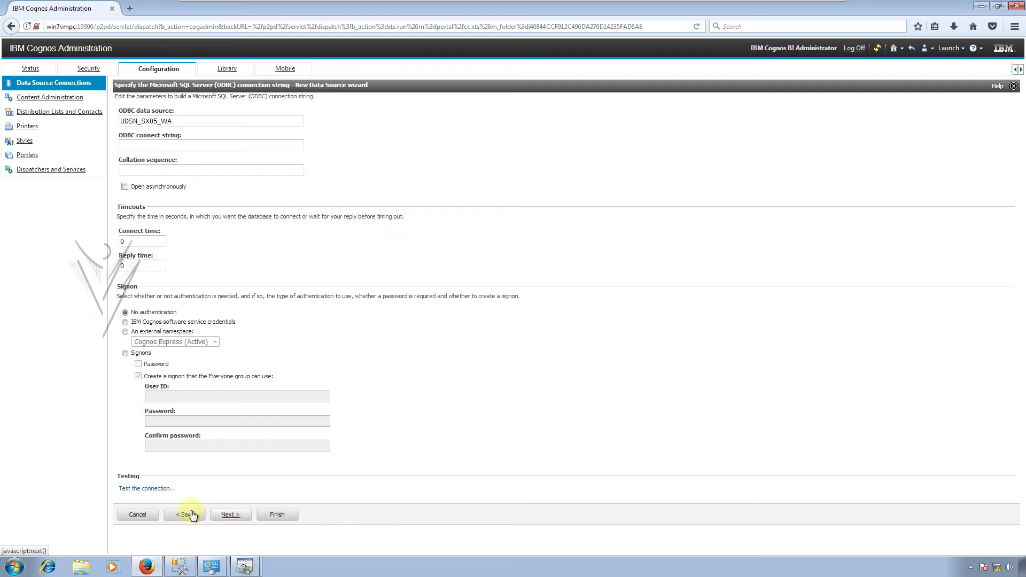
left_click(159, 489)
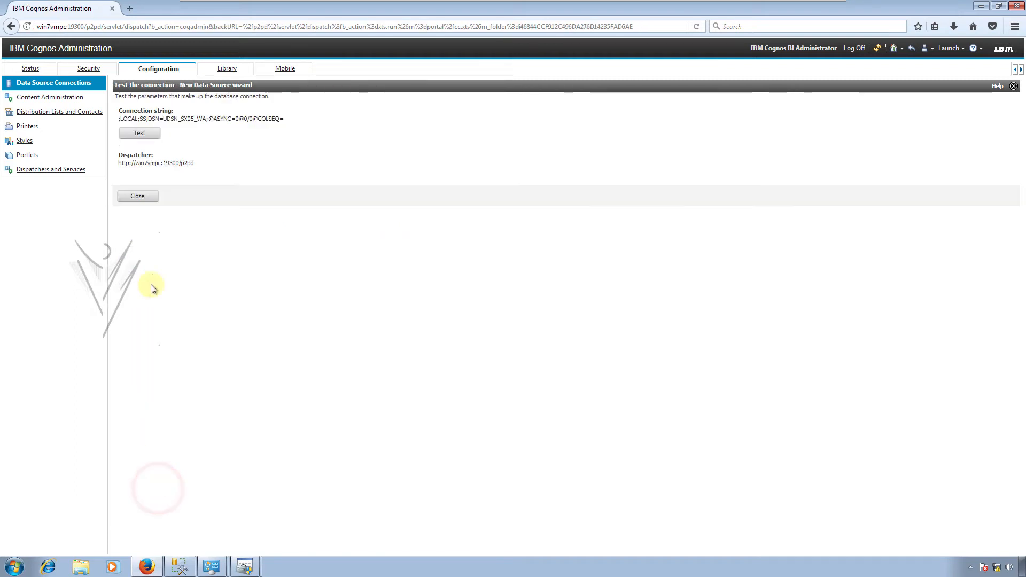
left_click(143, 133)
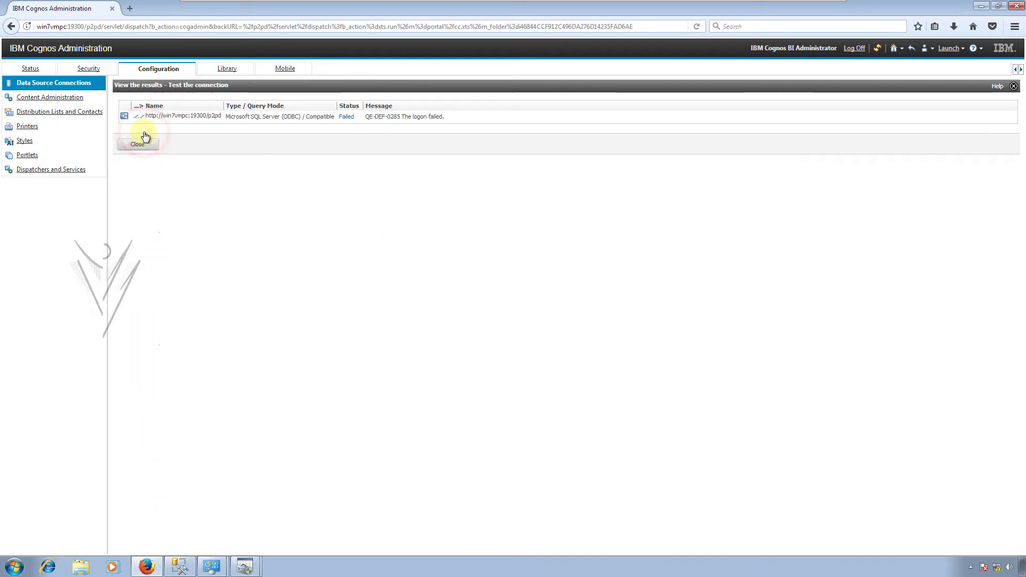
left_click(349, 117)
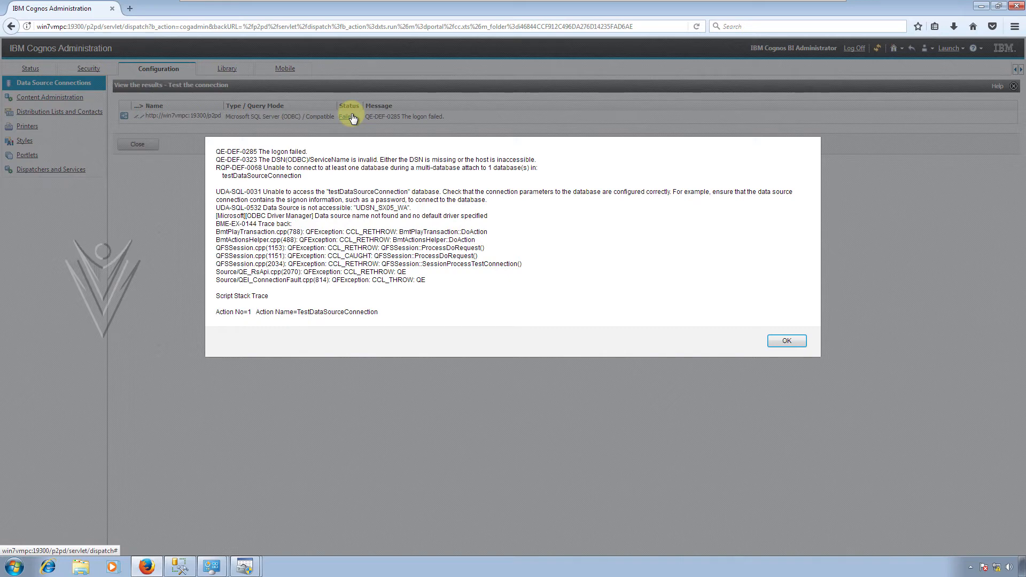
left_click(787, 341)
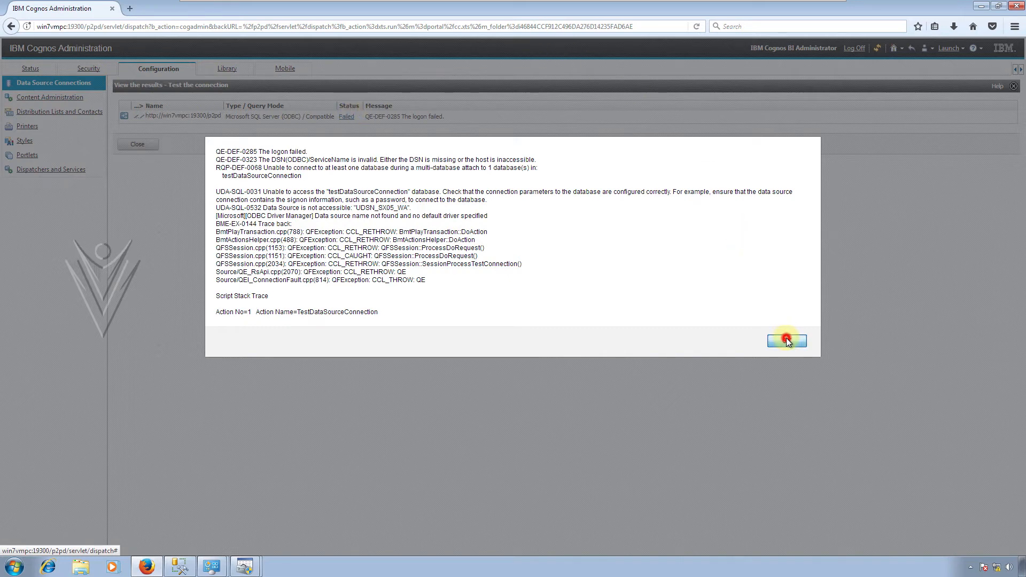
- Switch to the ODBC Data Source Administrator and compare the system data sources with the user data sources
key("alt+Tab")
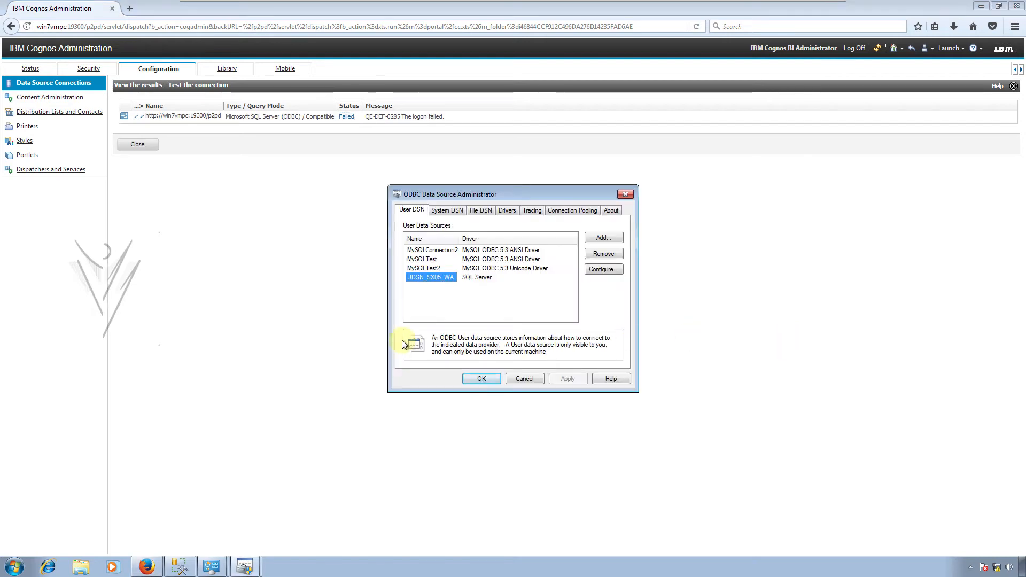
left_click(446, 211)
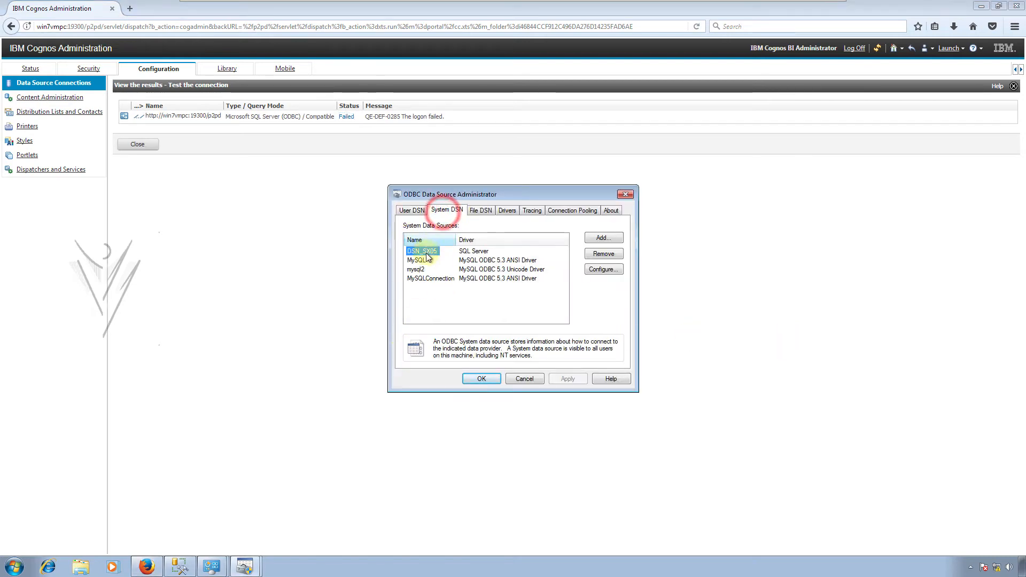
left_click(412, 209)
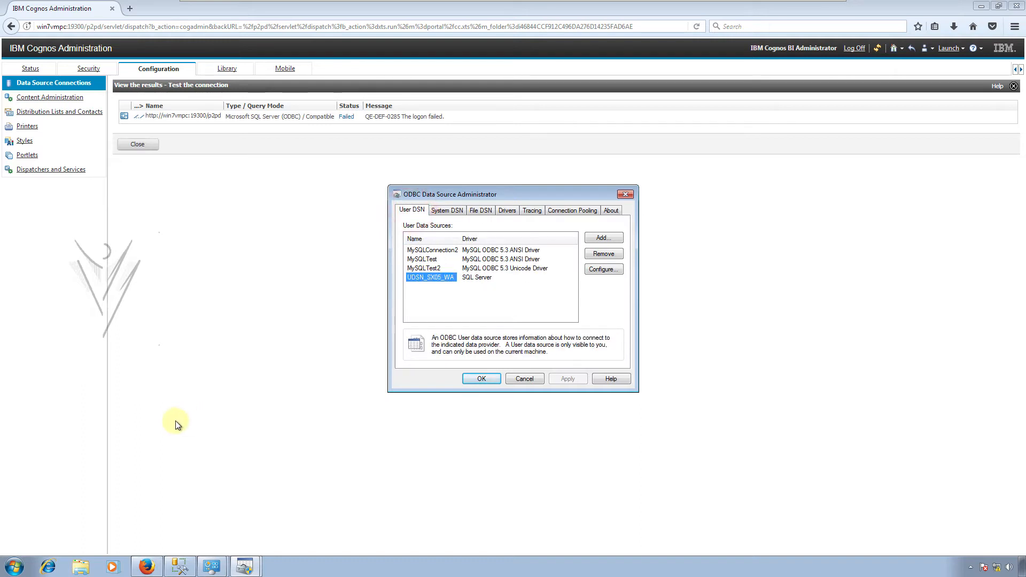
- Open the Windows Services console, maximize it and select the IBM Cognos Business Intelligence Developer Trial Edition service
key("super+r")
type("ss")
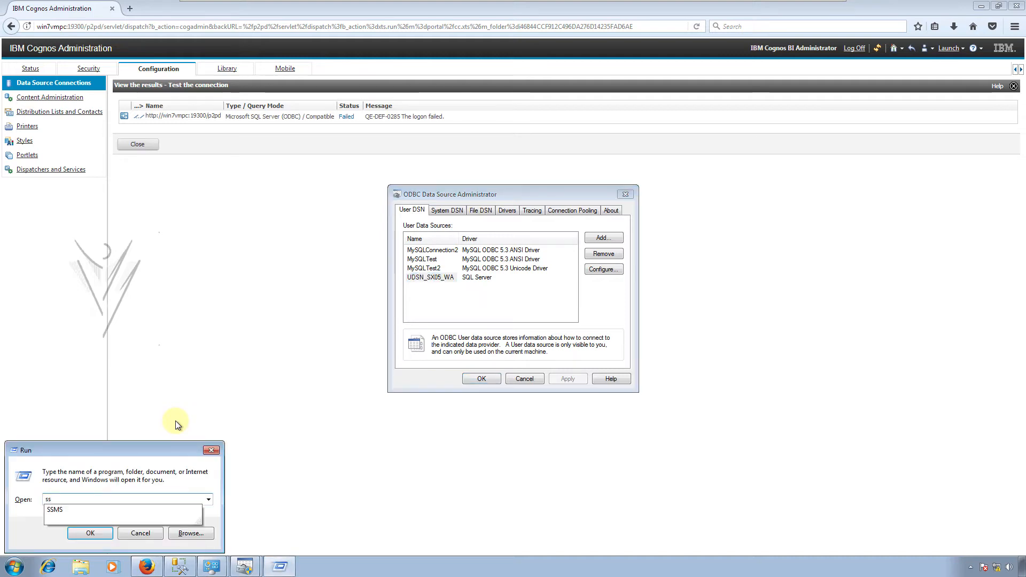
key("BackSpace")
type("e")
key("Down")
key("Return")
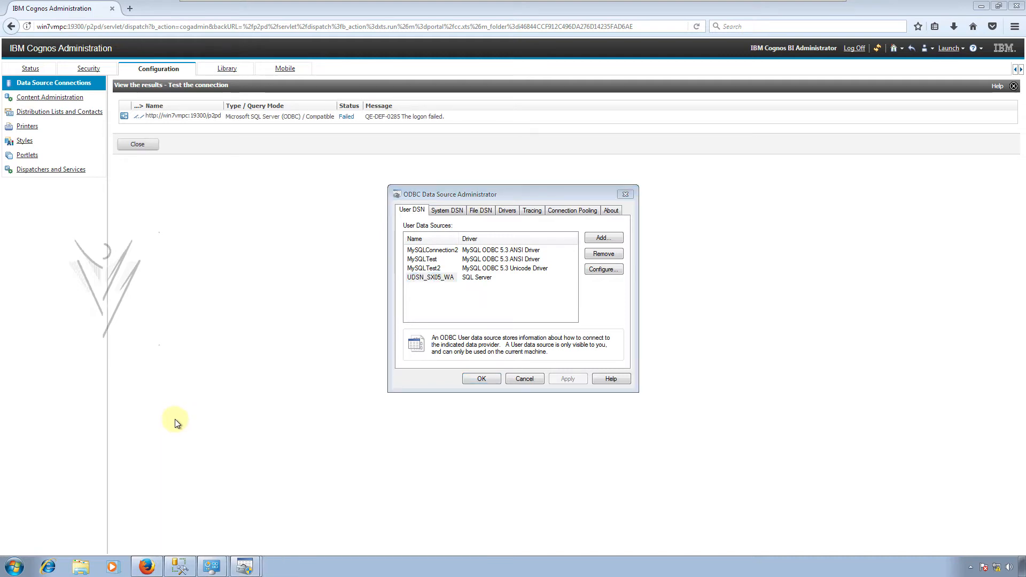
left_click(346, 41)
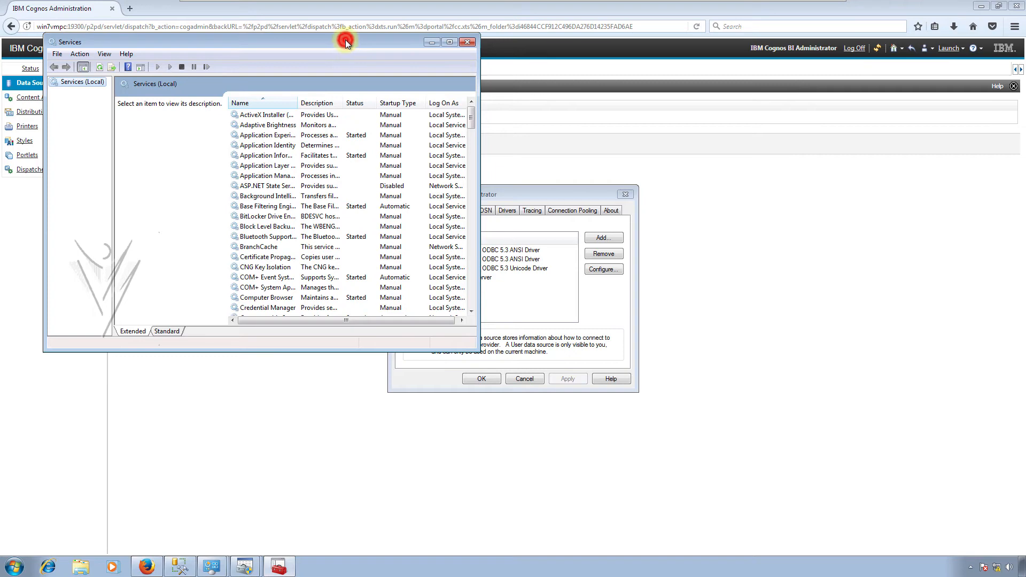
left_click(345, 42)
left_click(229, 231)
key("i")
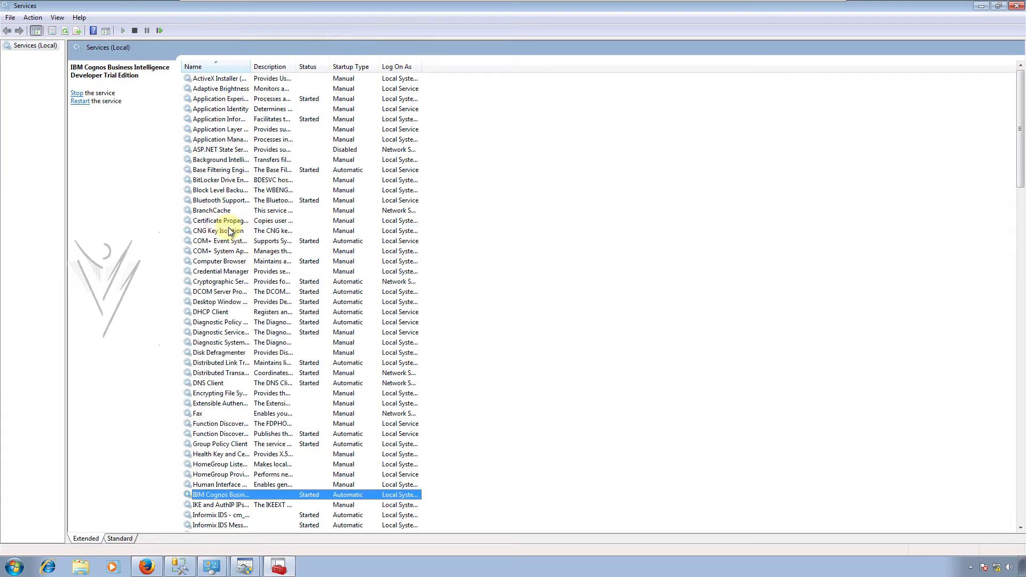
- Allow the IBM Cognos service's Local System account logon to interact with the desktop and apply the change
right_click(239, 497)
left_click(272, 472)
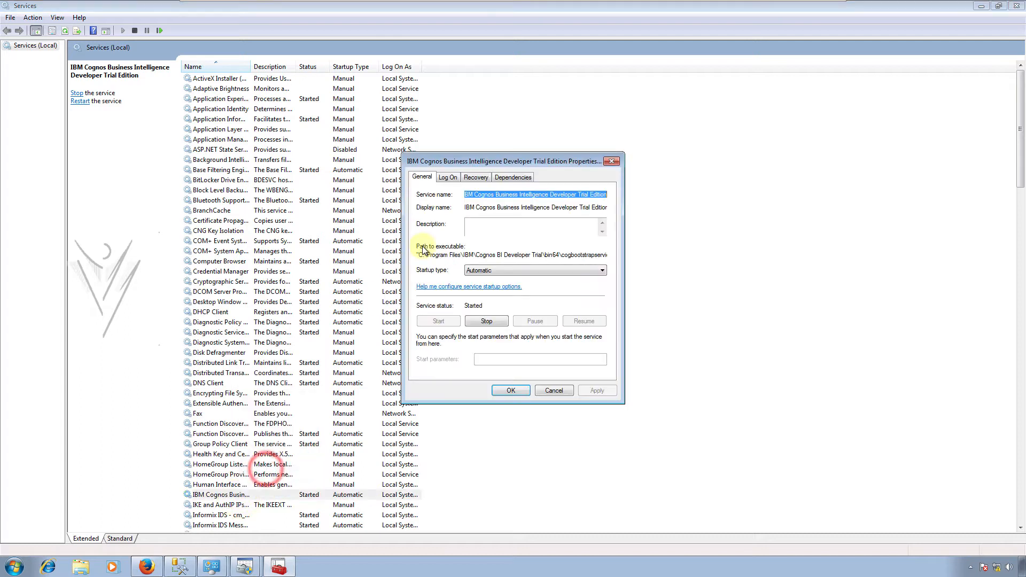
left_click(449, 177)
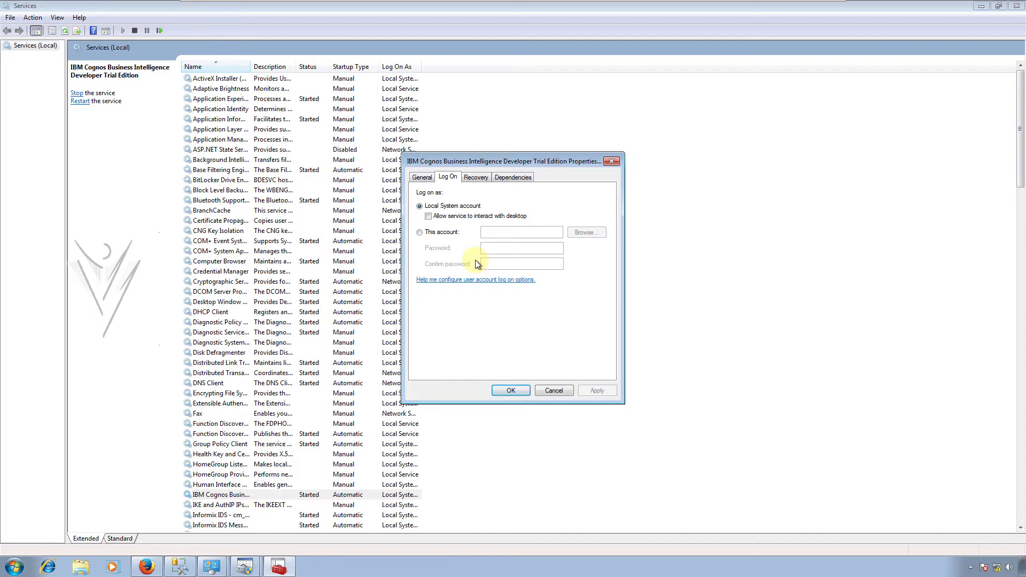
left_click(430, 217)
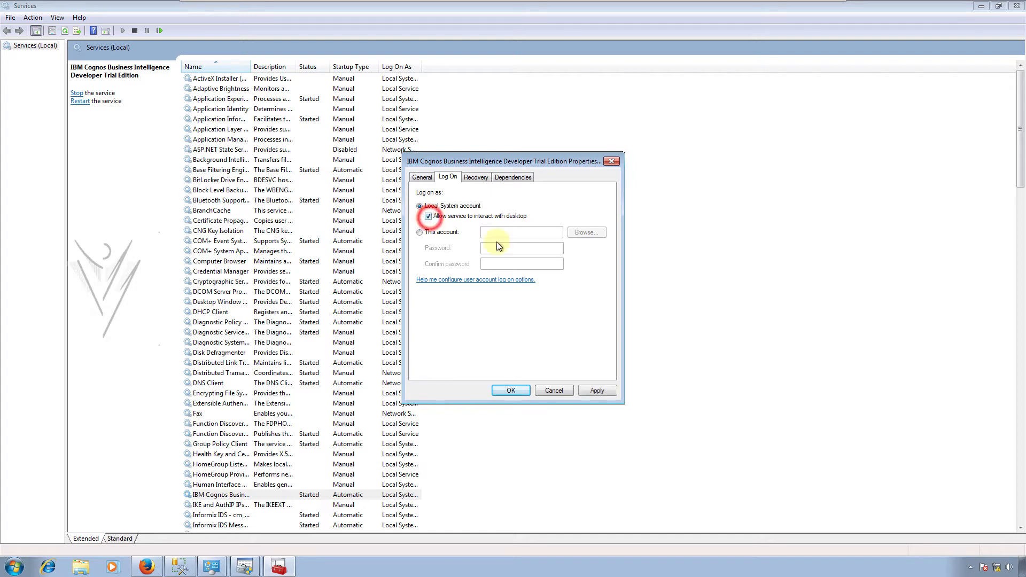
left_click(607, 392)
left_click(512, 390)
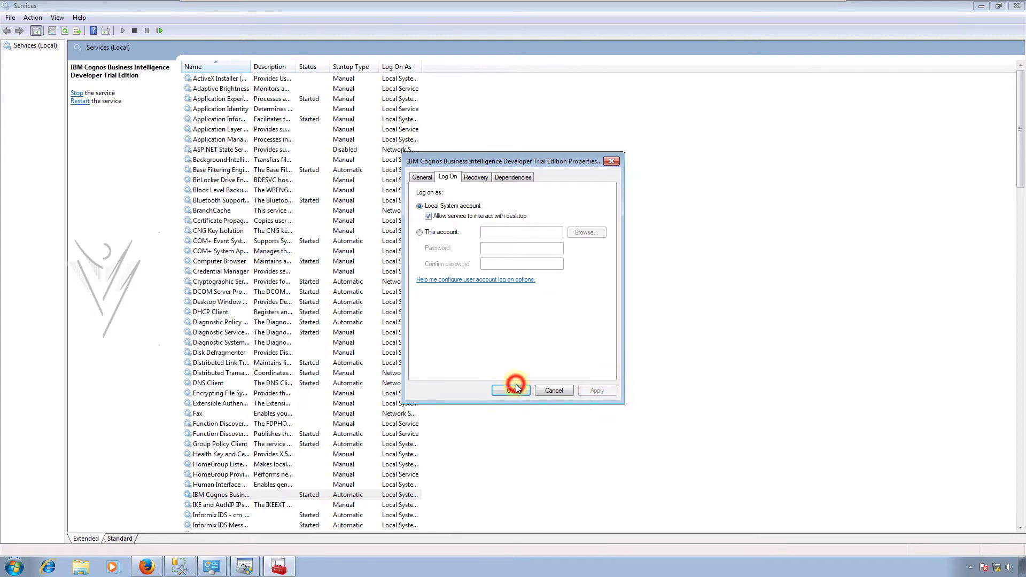
- Switch back to IBM Cognos Administration, close the old test results and test the UDSN_SX05_WA connection again
key("alt+Tab")
key("alt+Tab")
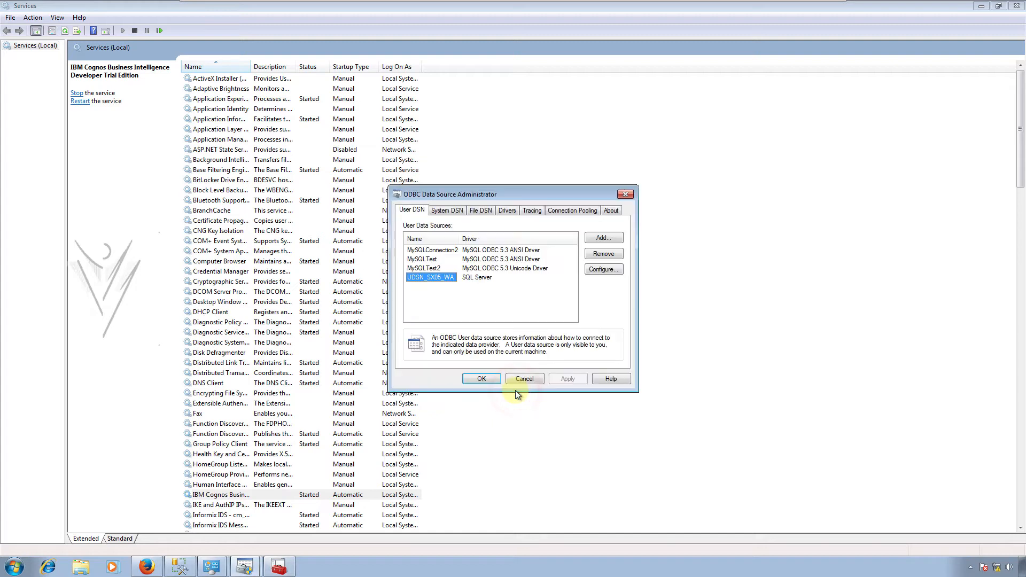
key("alt+Tab")
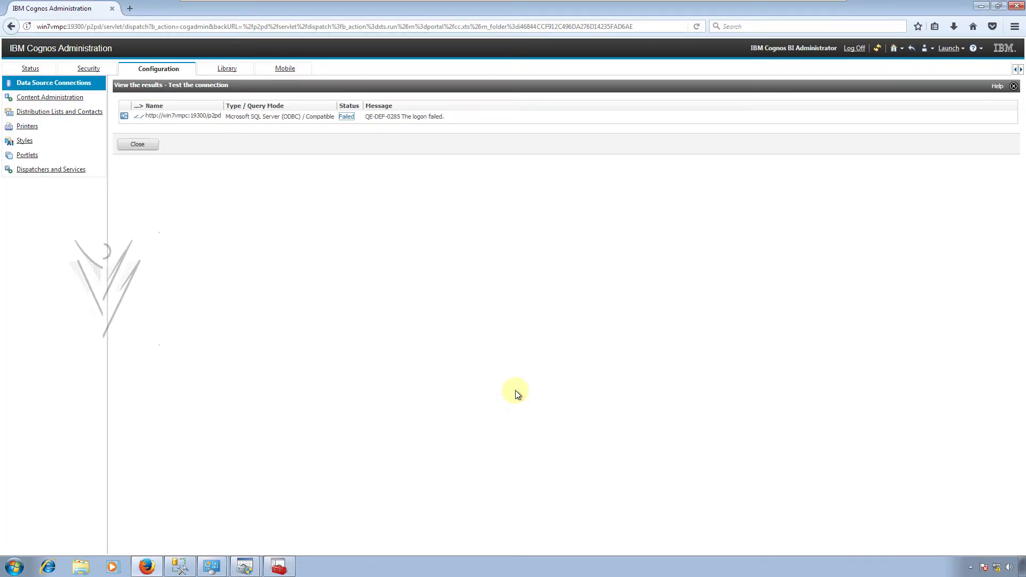
left_click(134, 148)
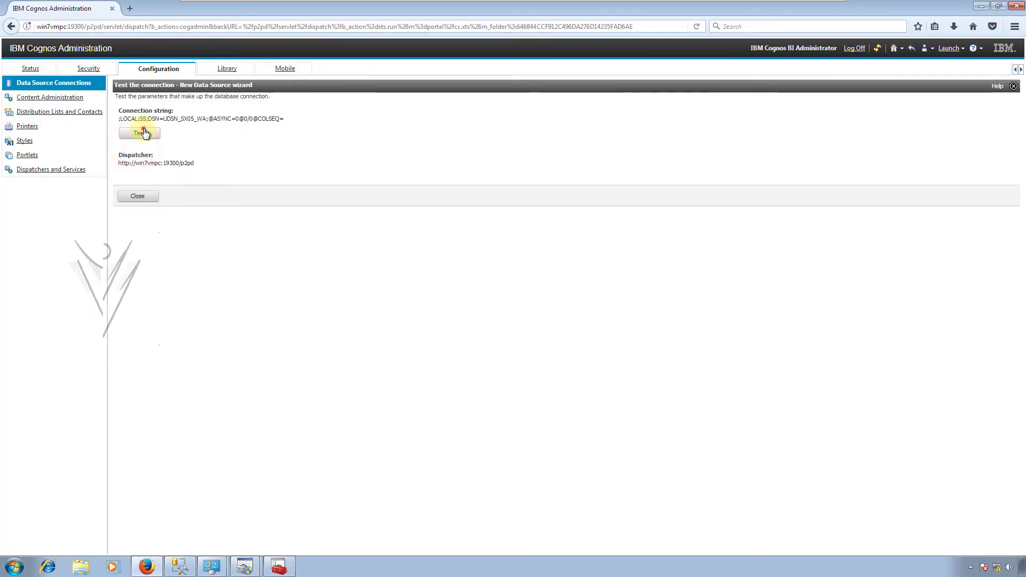
left_click(143, 132)
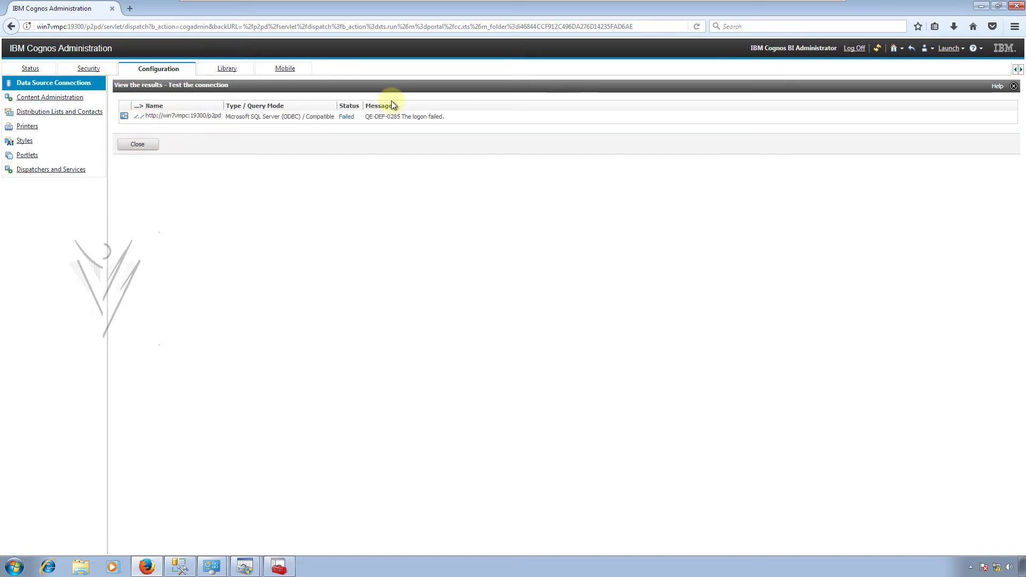
- Switch to the Services console and set the IBM Cognos service to log on with a specific account instead of Local System
key("alt+Tab")
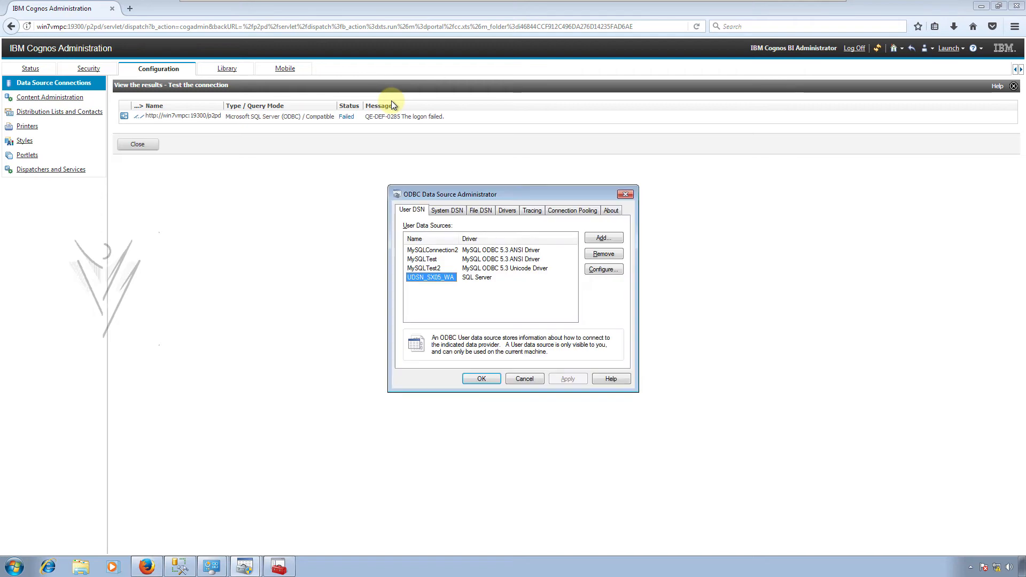
key("alt+Tab")
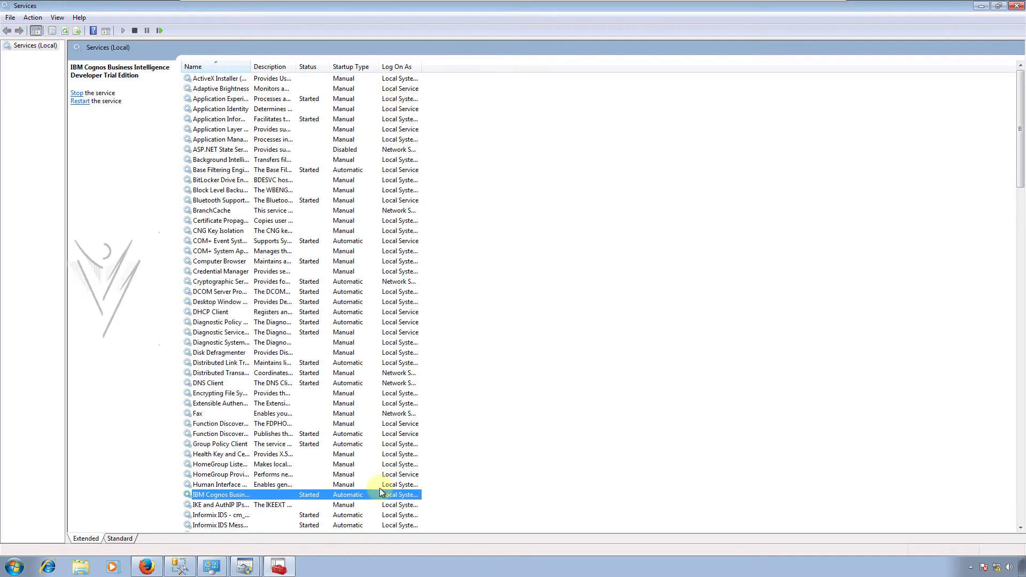
right_click(381, 492)
left_click(420, 472)
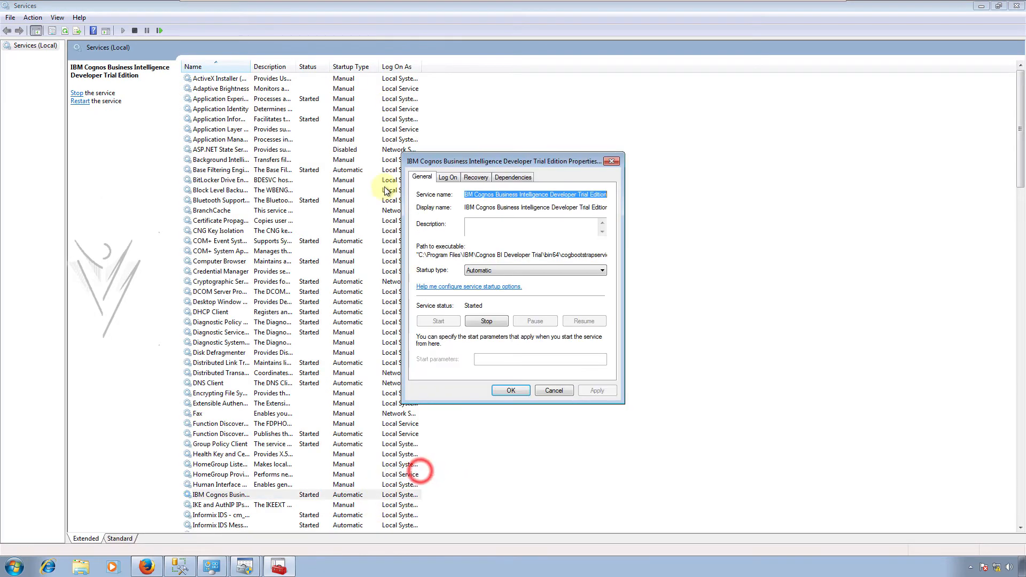
left_click(447, 177)
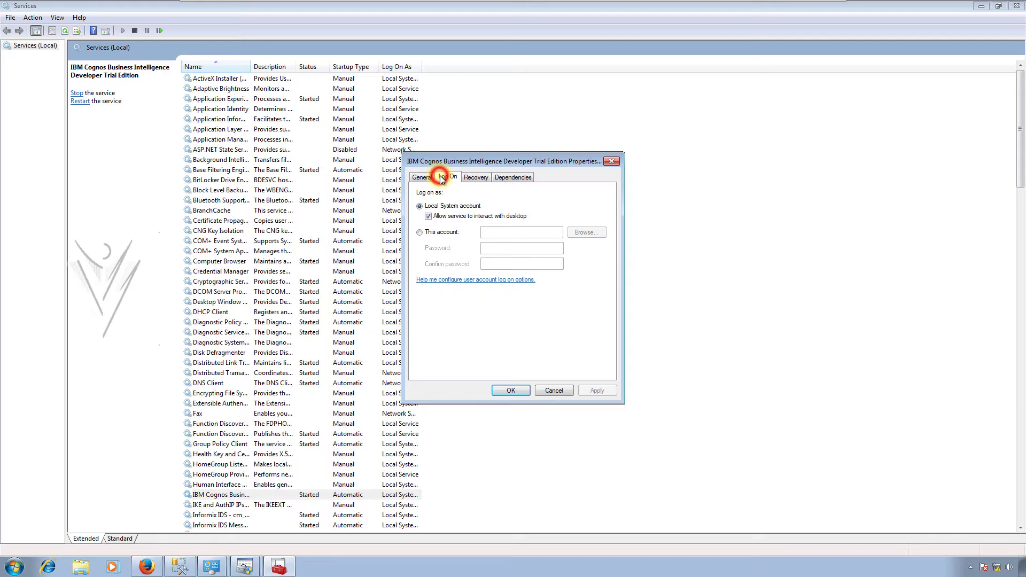
left_click(420, 233)
- Look up the local user Windows7VM, verify the name, and assign it as the service's logon account
left_click(511, 231)
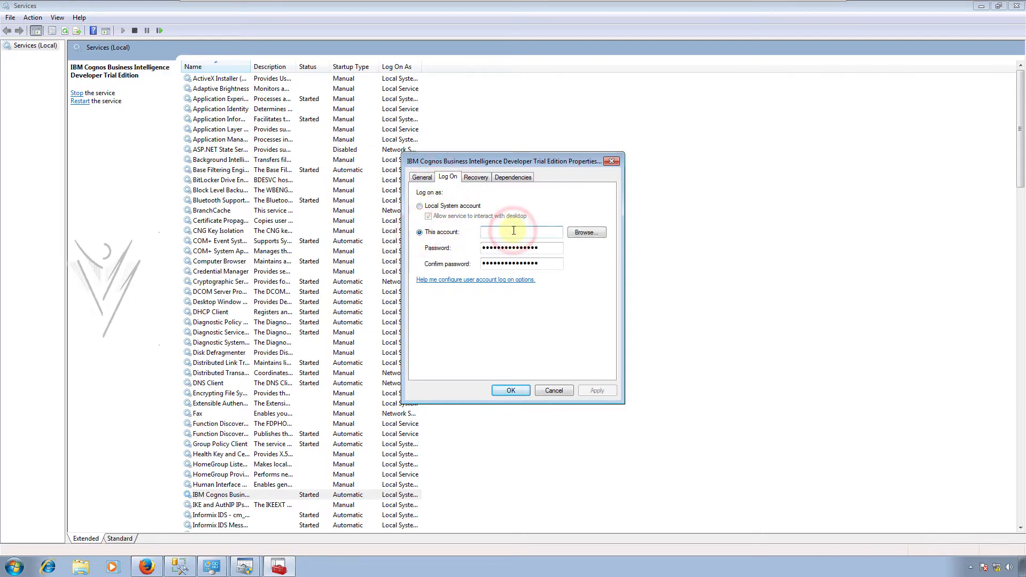
left_click(582, 235)
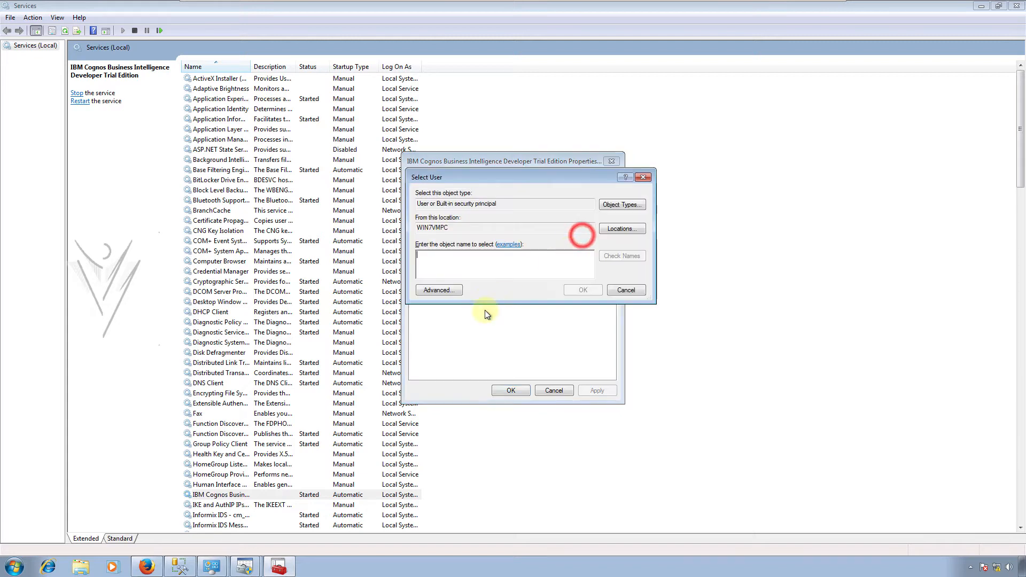
type("Wind")
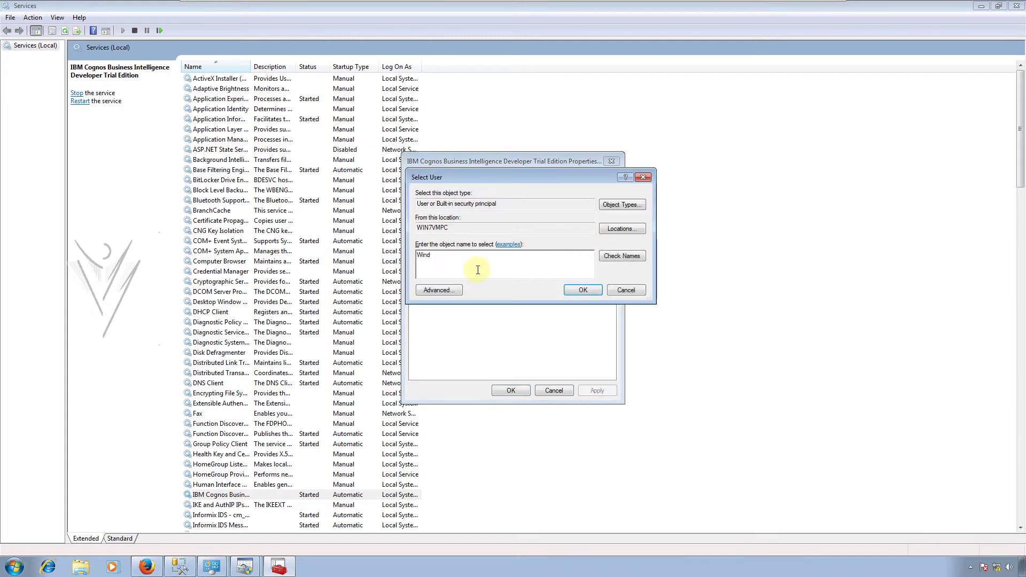
type("ows7VM")
left_click(612, 256)
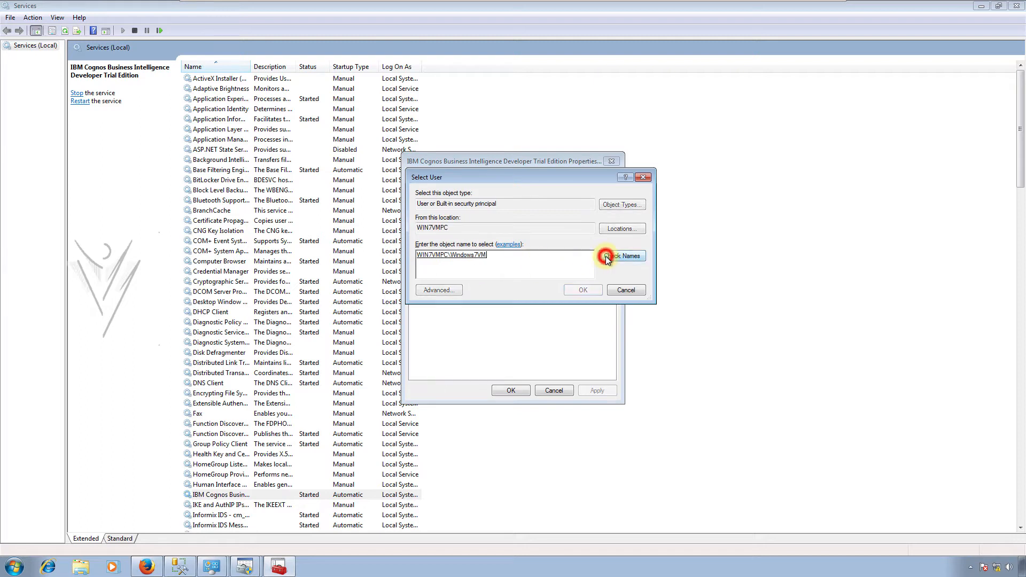
left_click(581, 292)
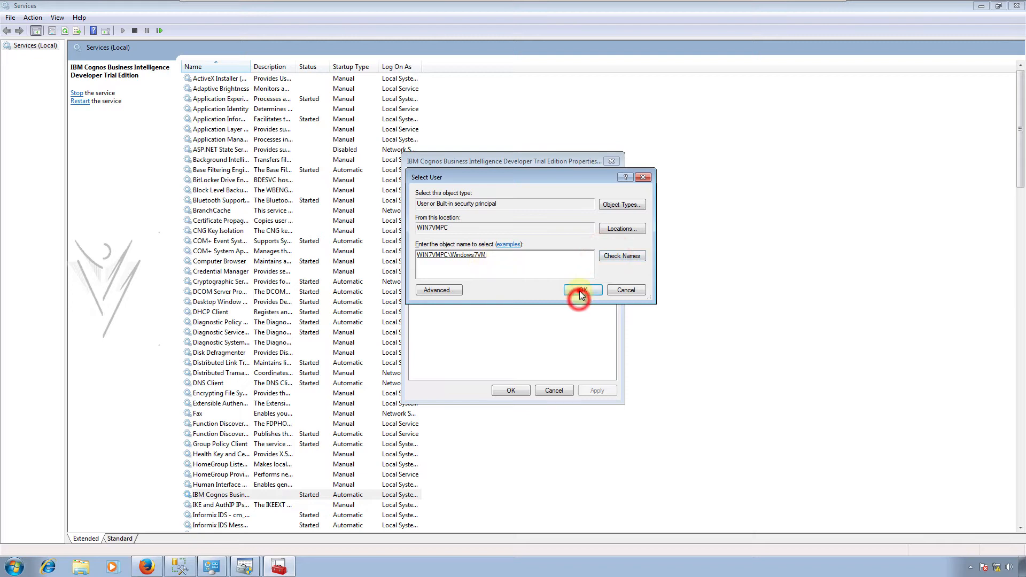
- Enter and confirm the logon account's password for the service, apply the change and close the service properties
double_click(554, 250)
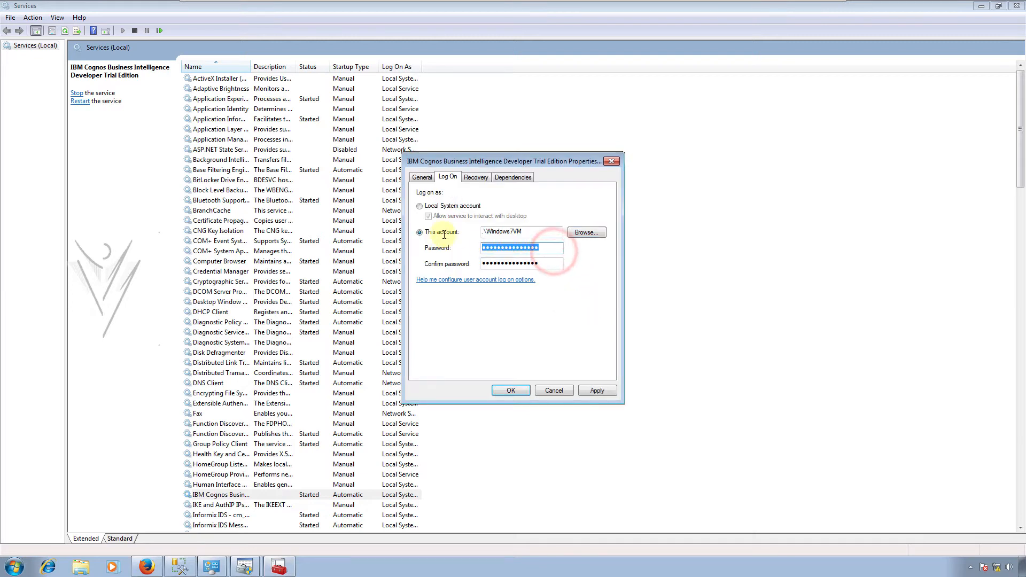
type("••••••••")
key("Tab")
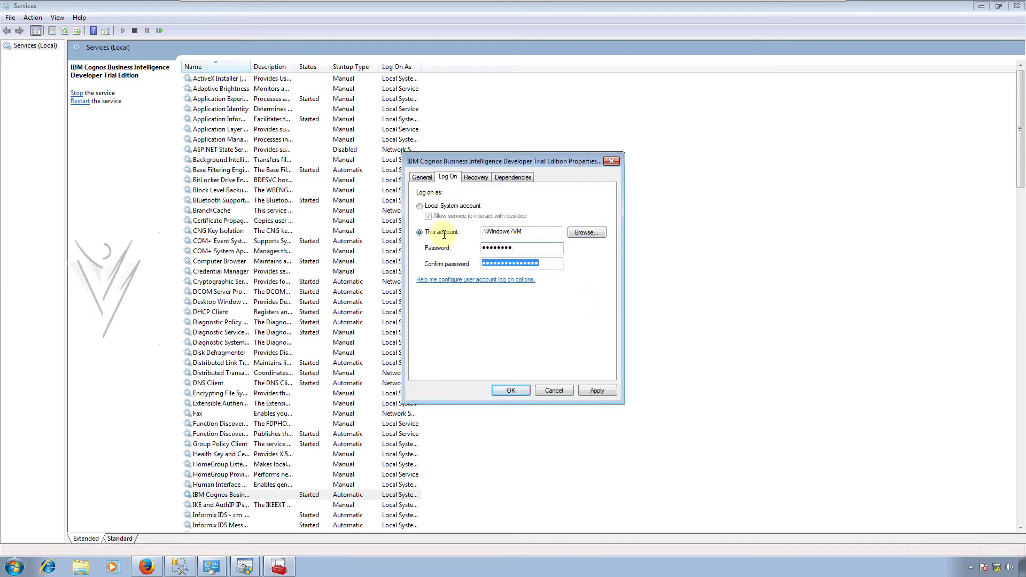
type("••")
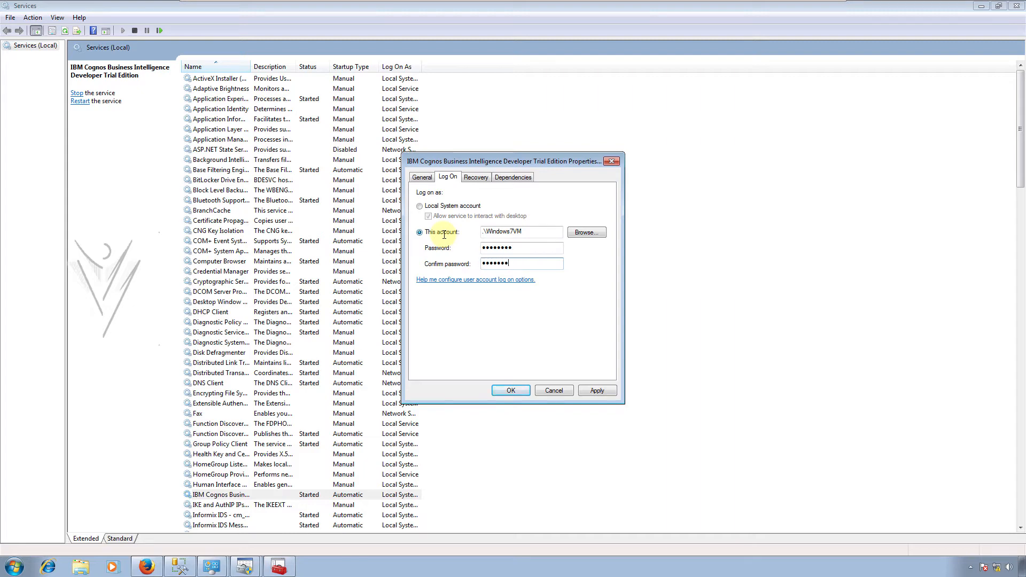
left_click(594, 390)
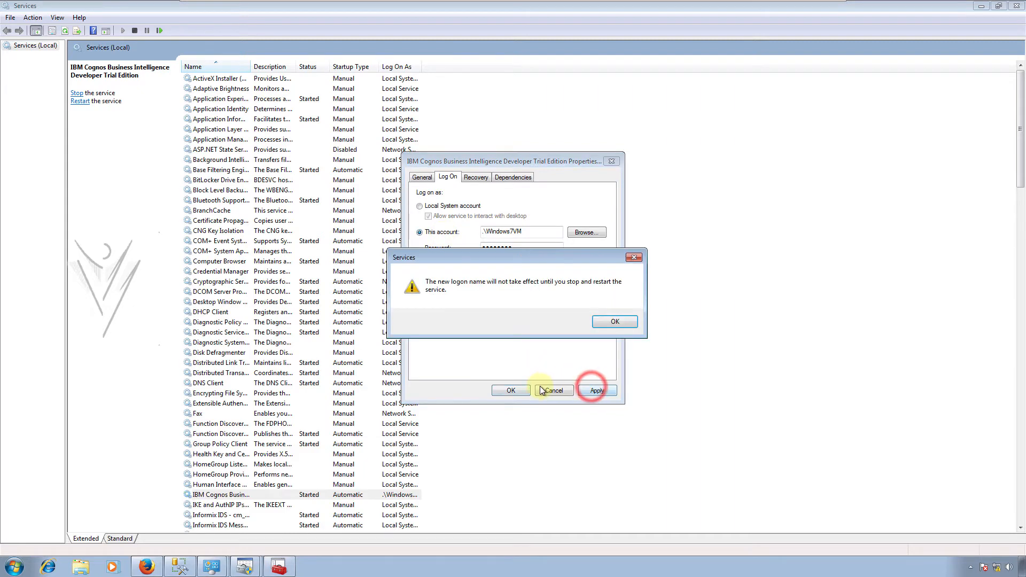
left_click(607, 323)
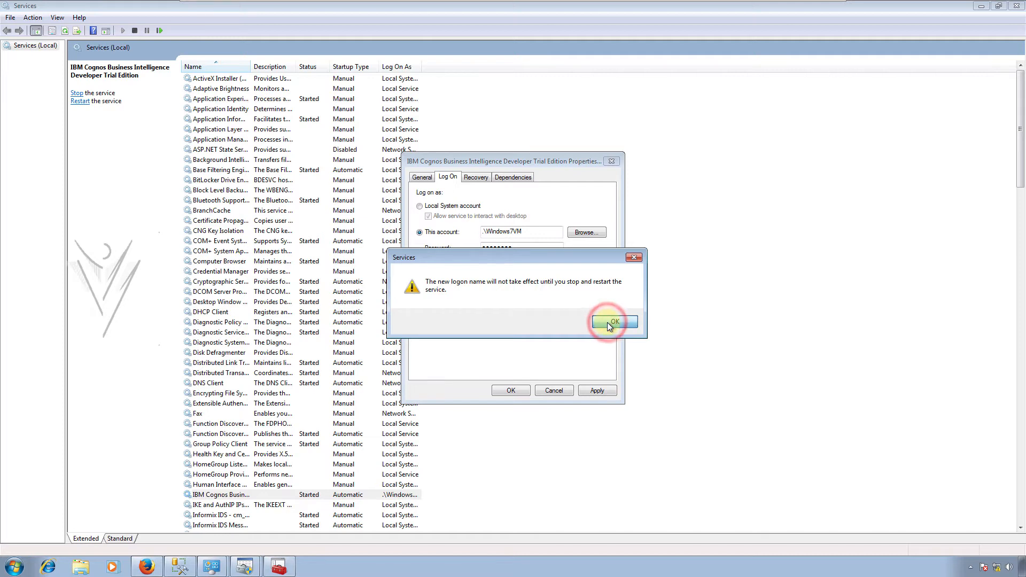
left_click(508, 393)
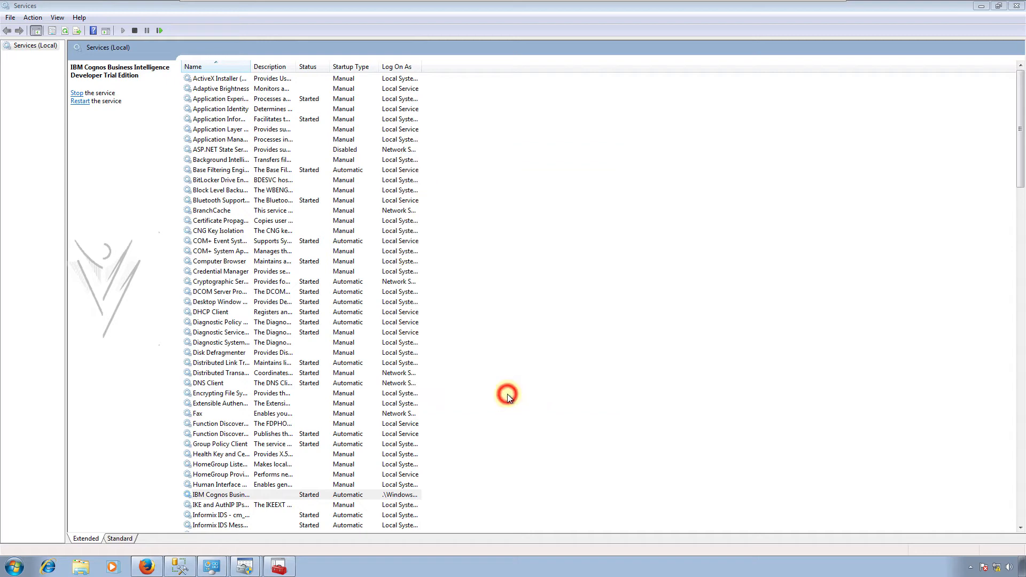
- Return to IBM Cognos Administration, close the connection test pages and finish the new UDSN_SX05_WA data source with no authentication
key("alt+Tab")
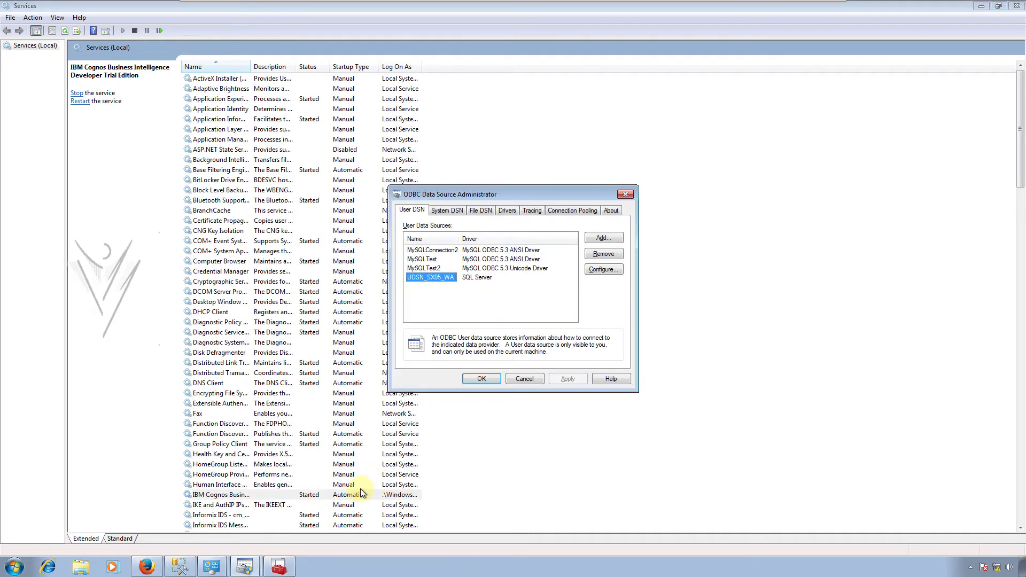
key("alt+Tab")
key("alt+Tab")
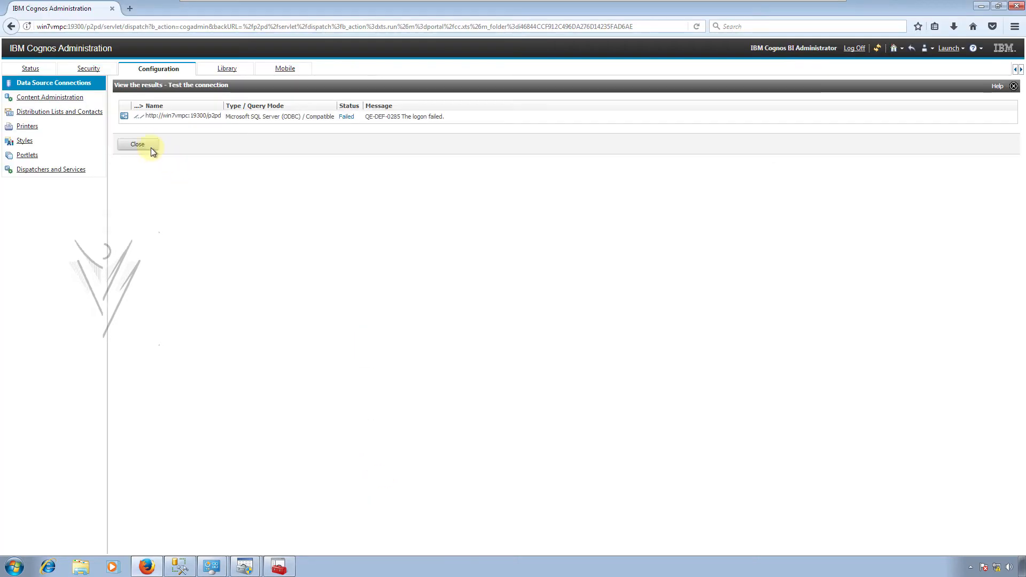
left_click(144, 145)
left_click(142, 197)
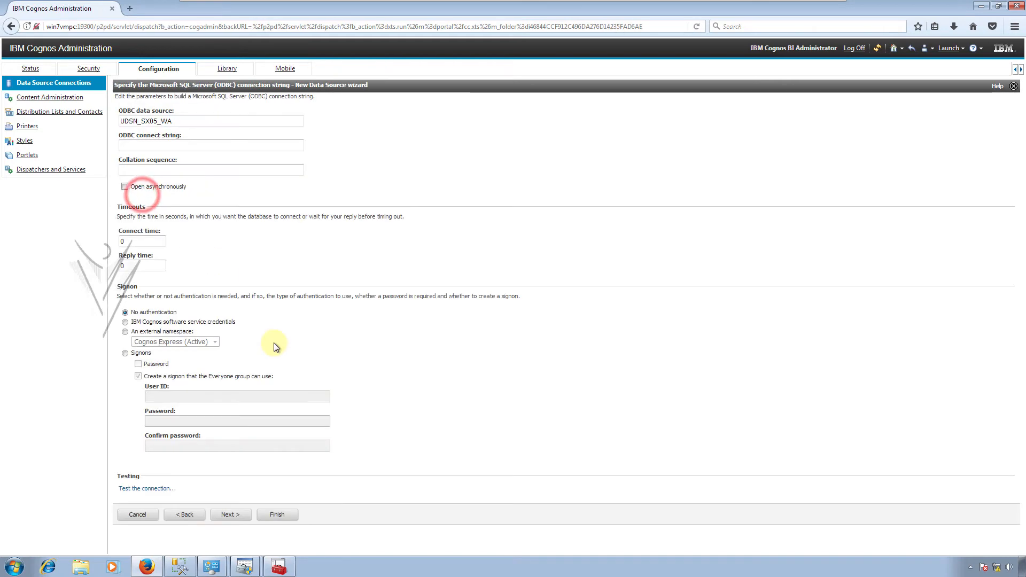
left_click(280, 516)
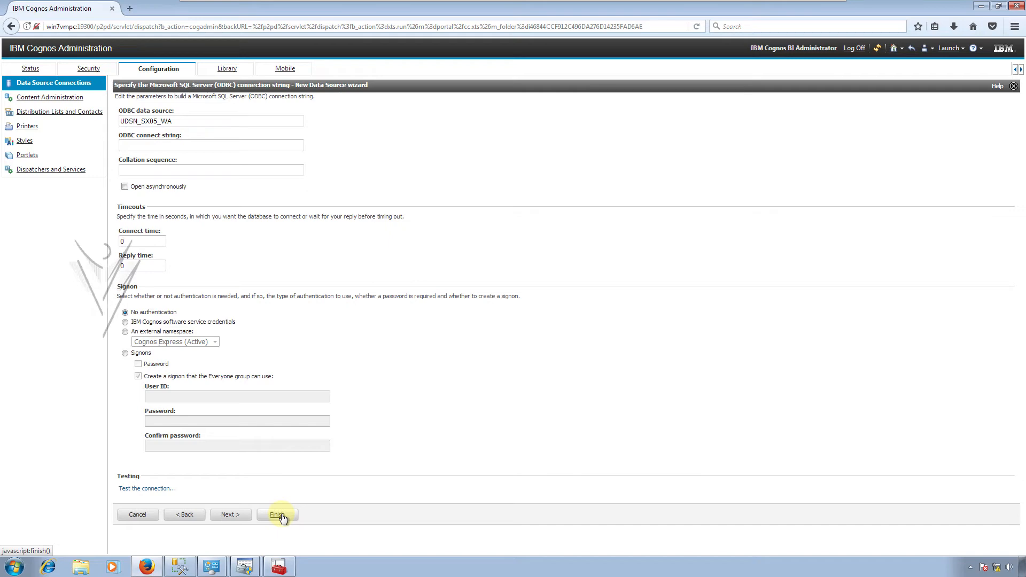
left_click(280, 516)
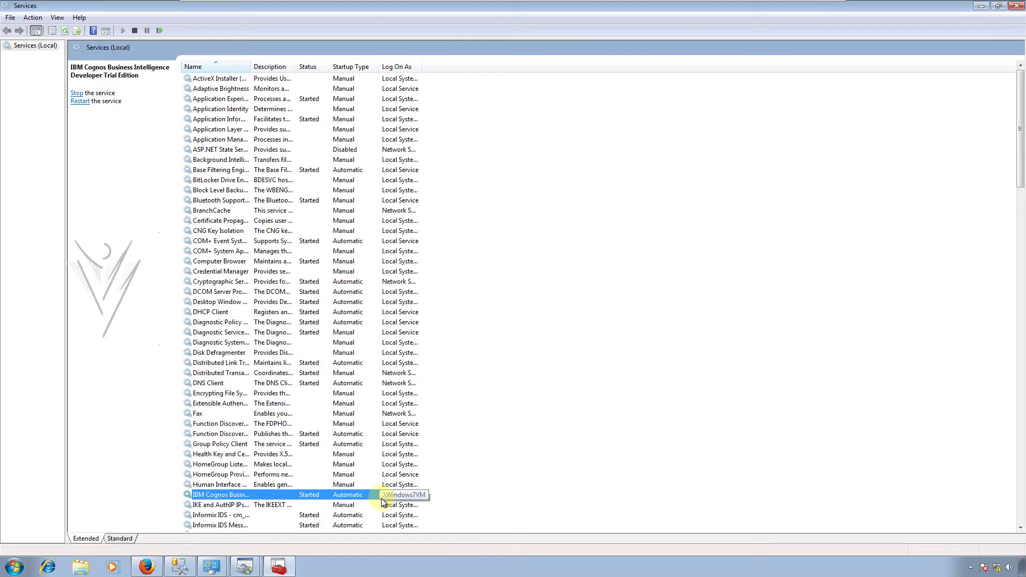
- Restart the IBM Cognos Business Intelligence Developer Trial Edition service in the Services console
right_click(381, 498)
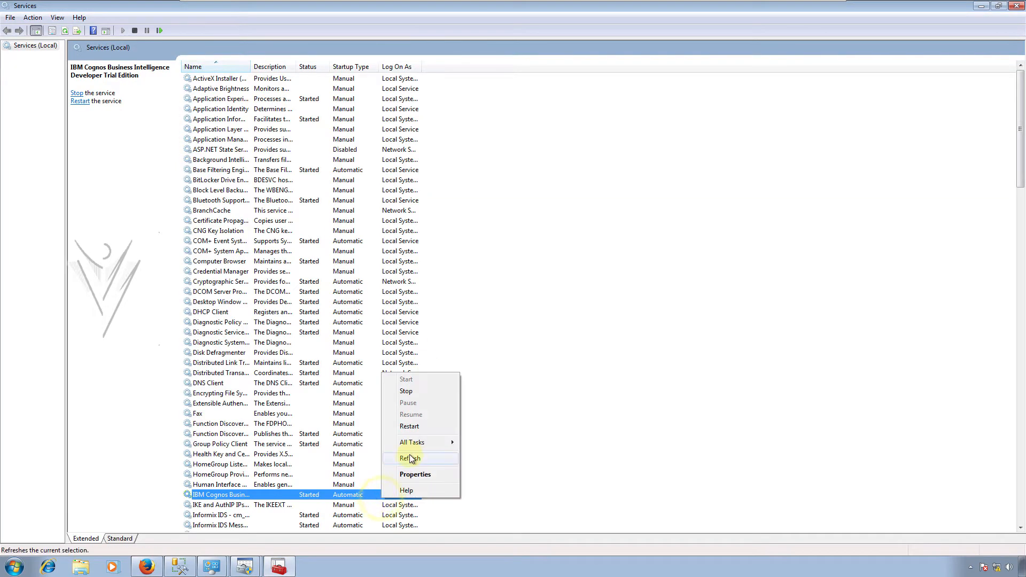
left_click(409, 427)
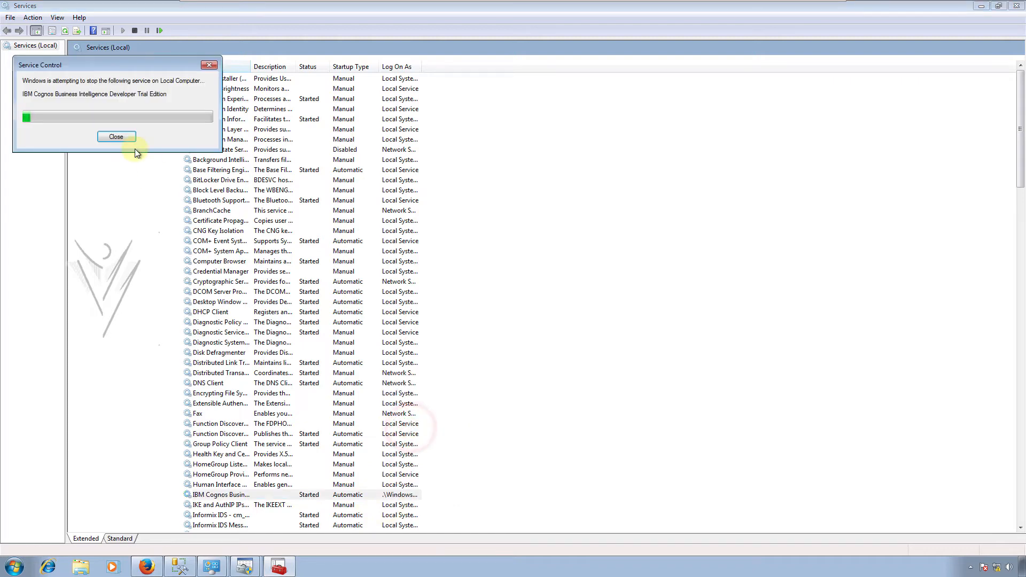
left_click(126, 136)
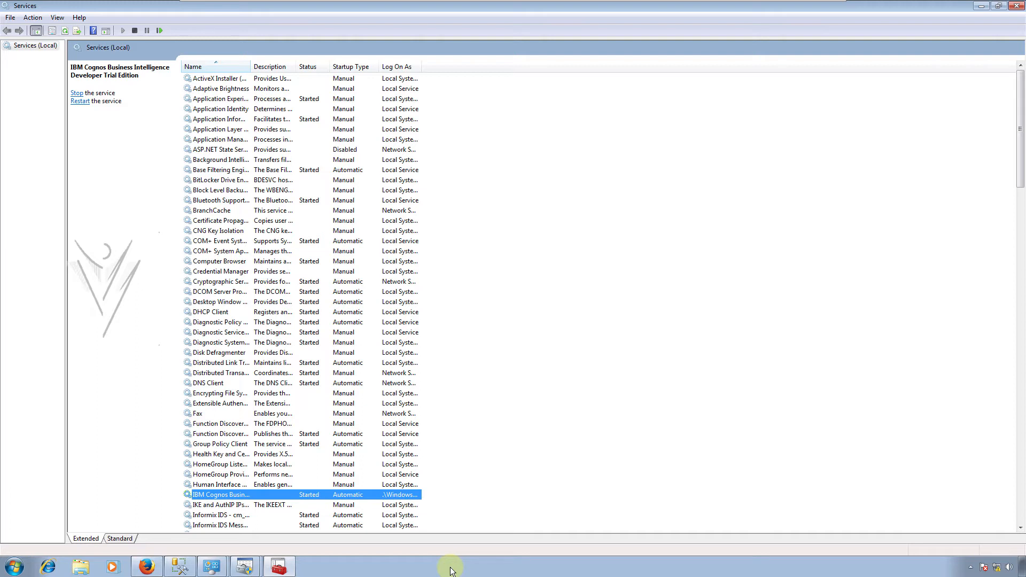
- Switch to IBM Cognos Administration in the browser, reload the page and open its data source configuration
left_click(235, 571)
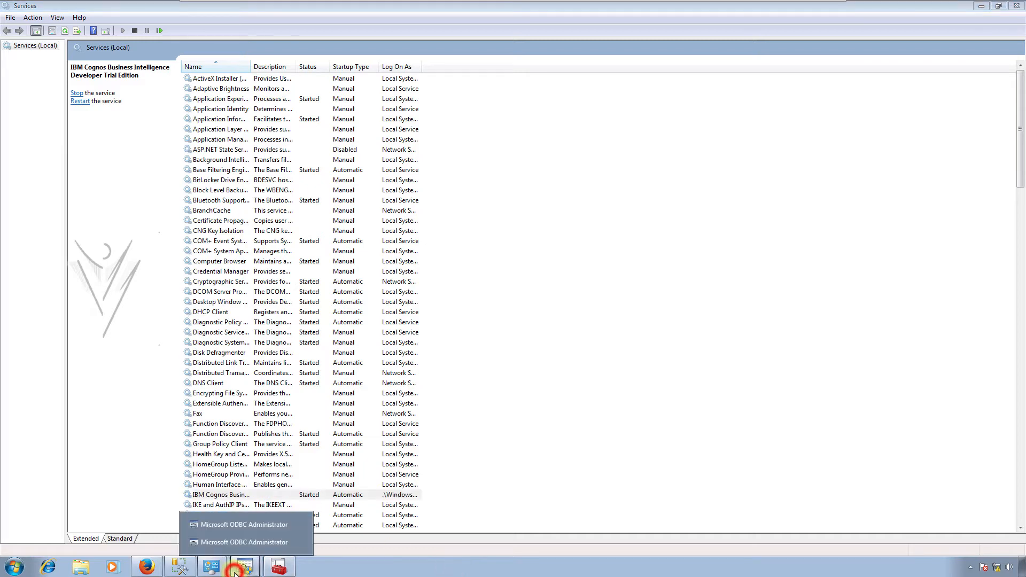
left_click(144, 571)
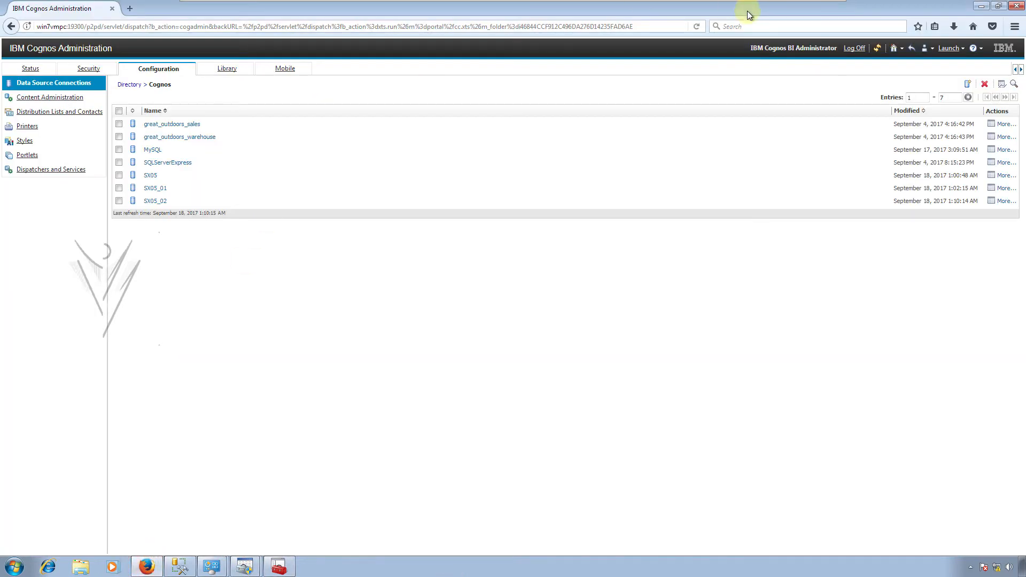
left_click(697, 26)
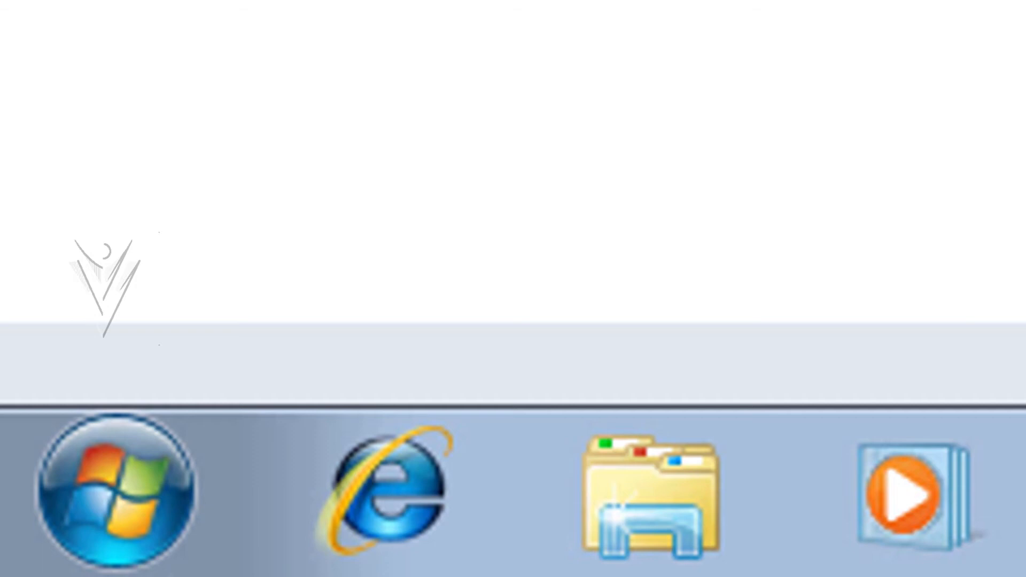
left_click(160, 69)
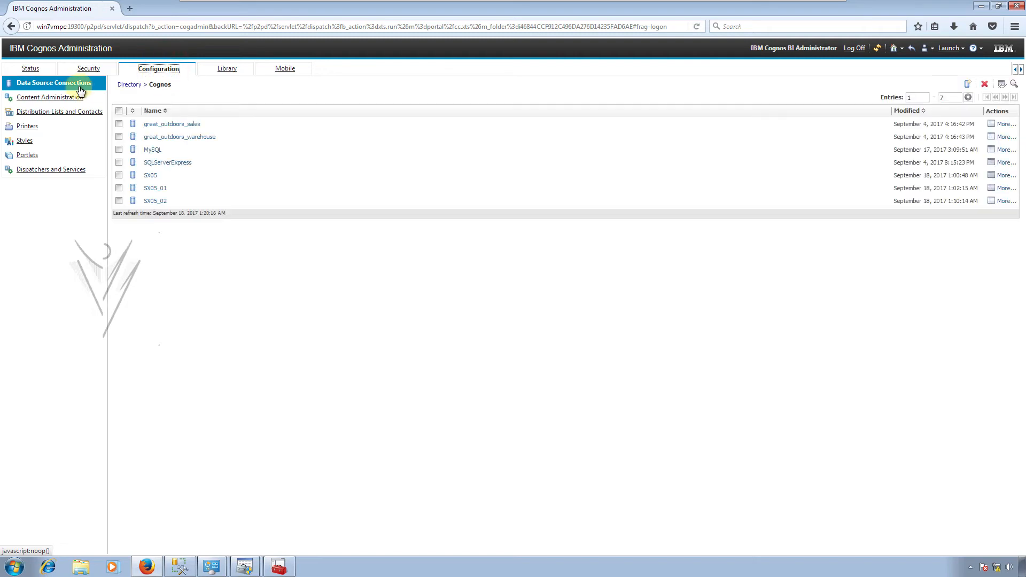
- Delete the SX05_02 data source from the Cognos directory
double_click(201, 201)
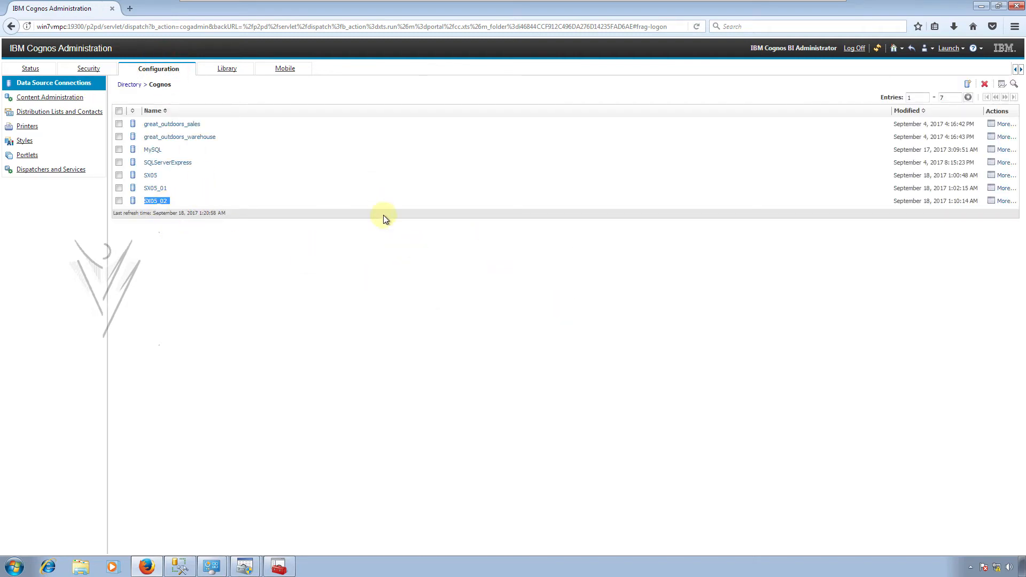
left_click(985, 86)
left_click(588, 309)
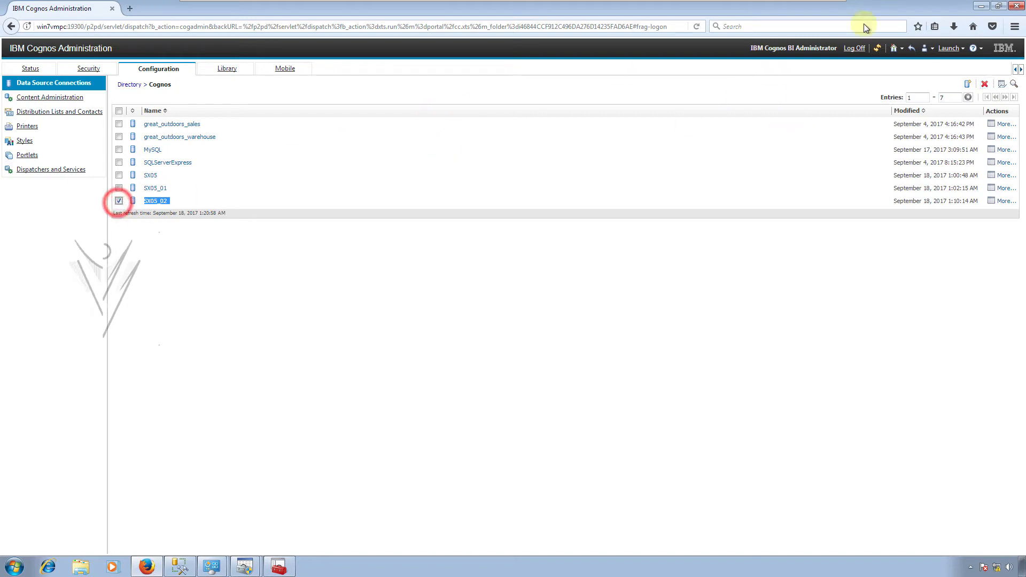
left_click(984, 84)
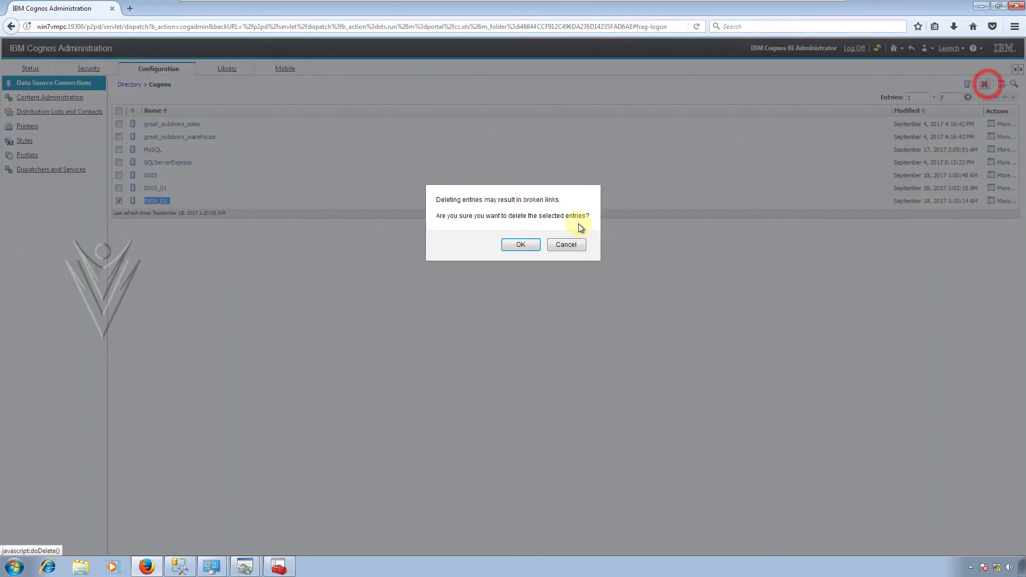
left_click(522, 244)
- Start a new data source in the Cognos directory, name it SX05_02 and continue to the connection settings
left_click(967, 84)
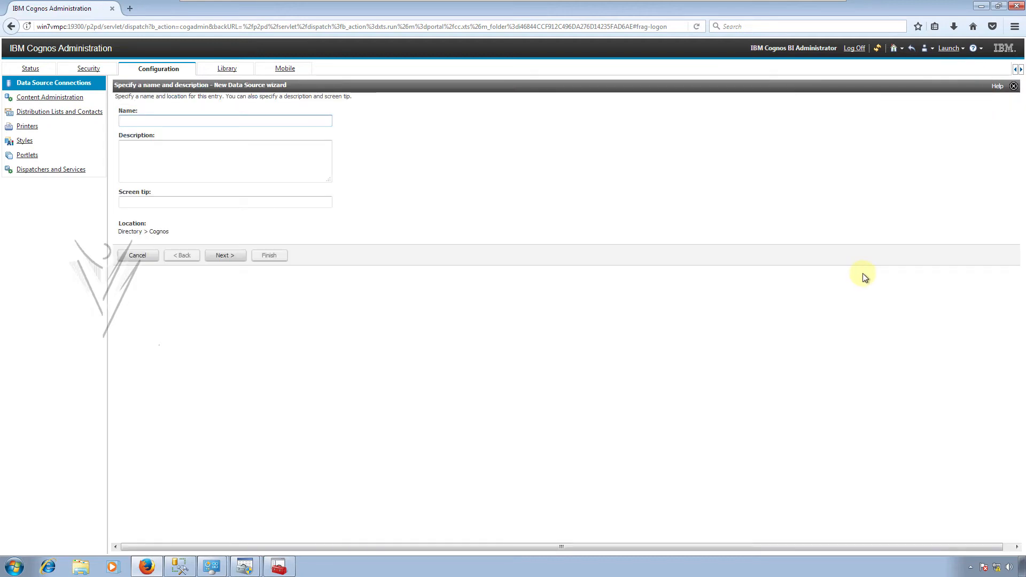
type("SX")
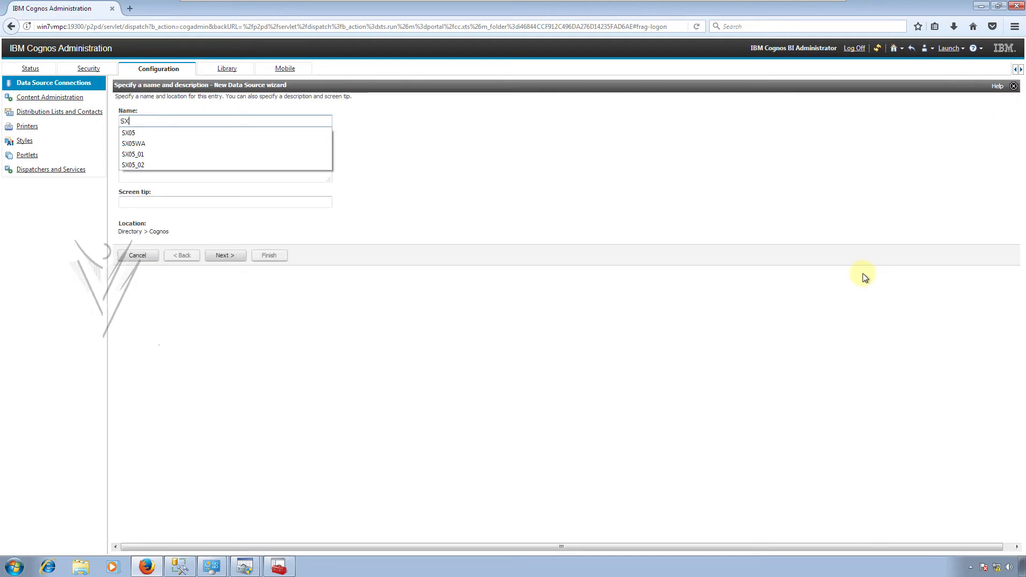
key("Down")
key("Down")
key("Down")
key("Down")
key("Down")
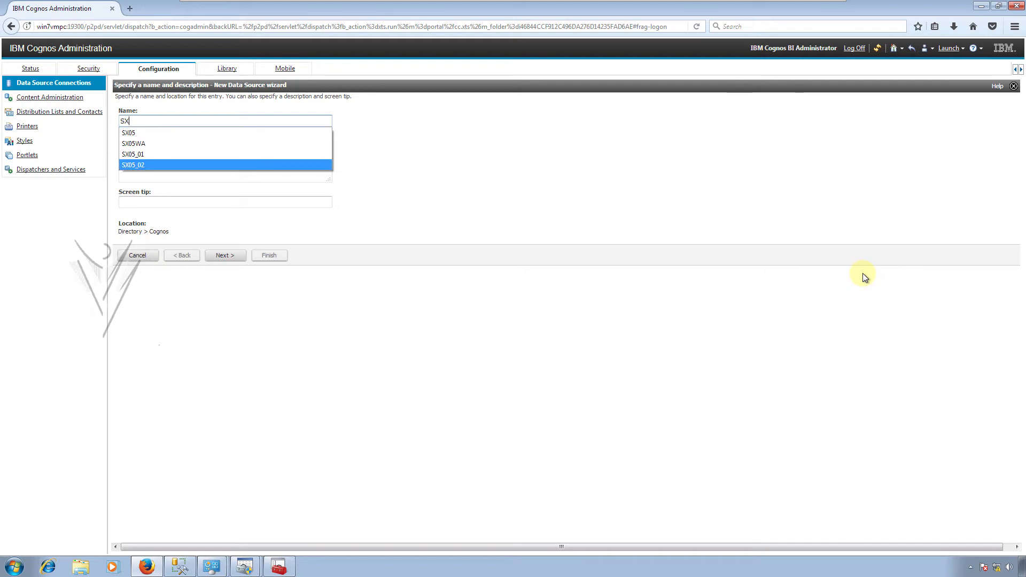
key("Up")
key("Tab")
key("Tab")
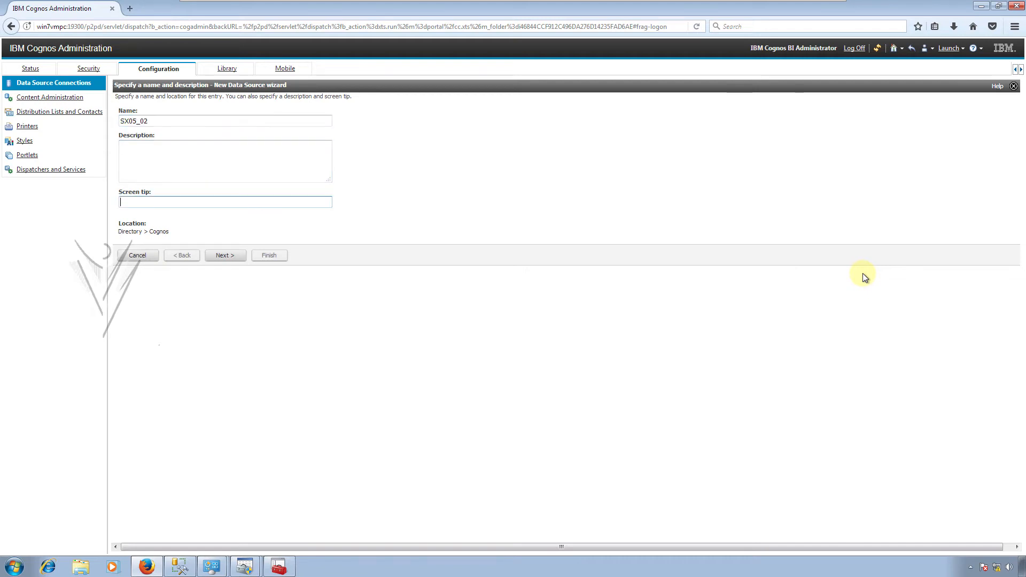
left_click(236, 256)
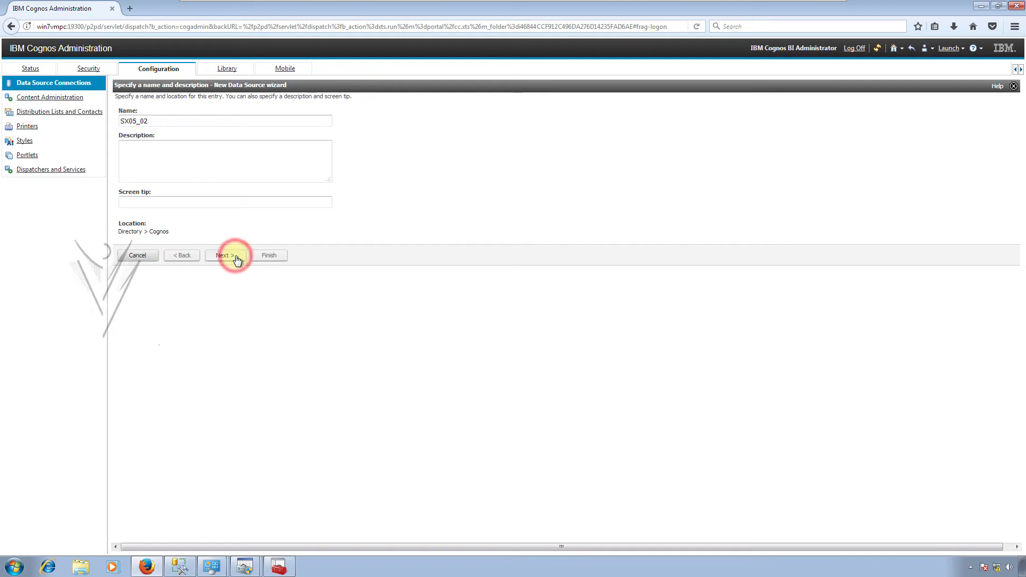
left_click(230, 256)
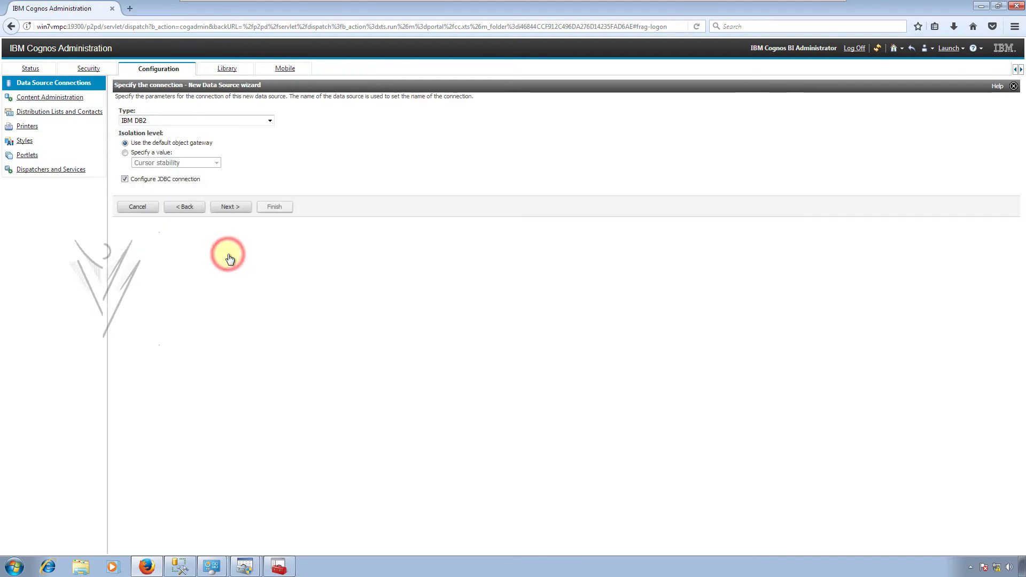
- Set the connection type to Microsoft SQL Server (ODBC), turn off the JDBC connection and continue to the connection string settings
left_click(178, 120)
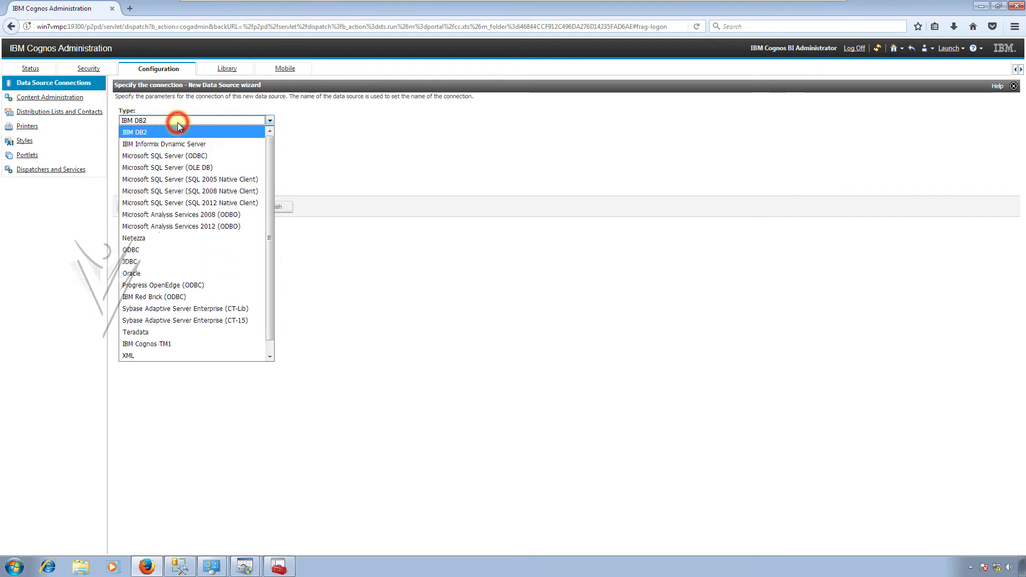
left_click(188, 156)
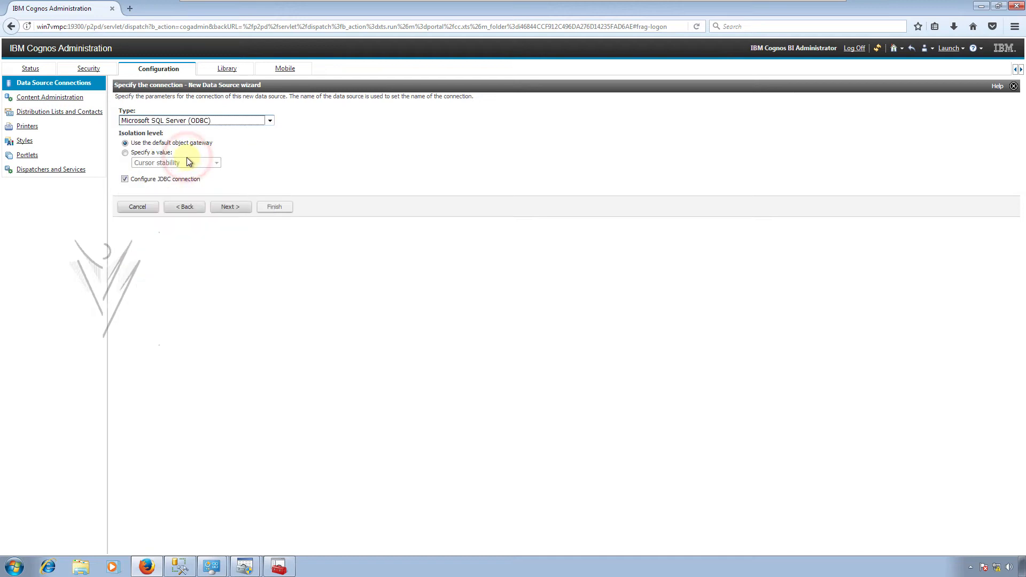
left_click(124, 179)
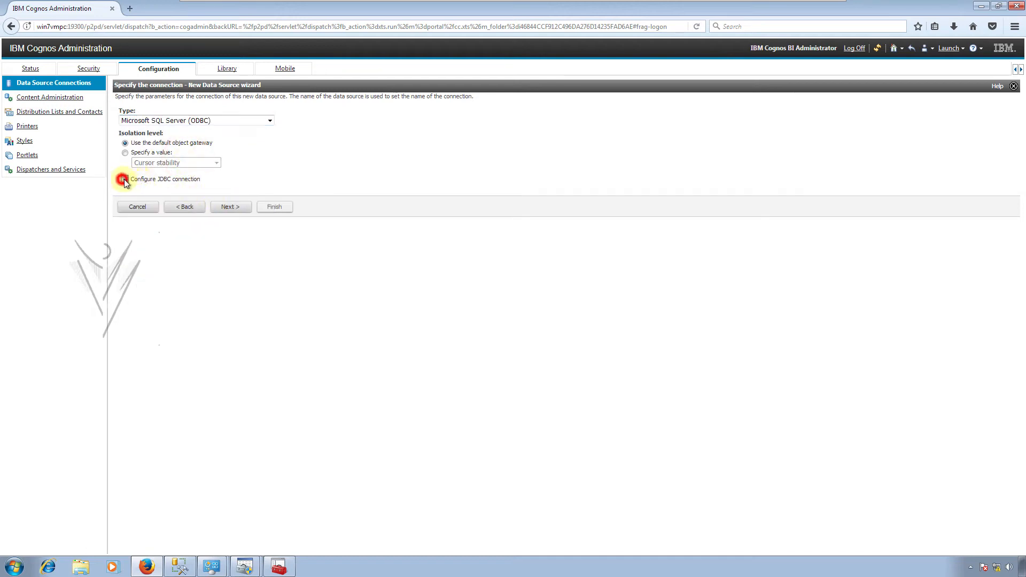
left_click(230, 207)
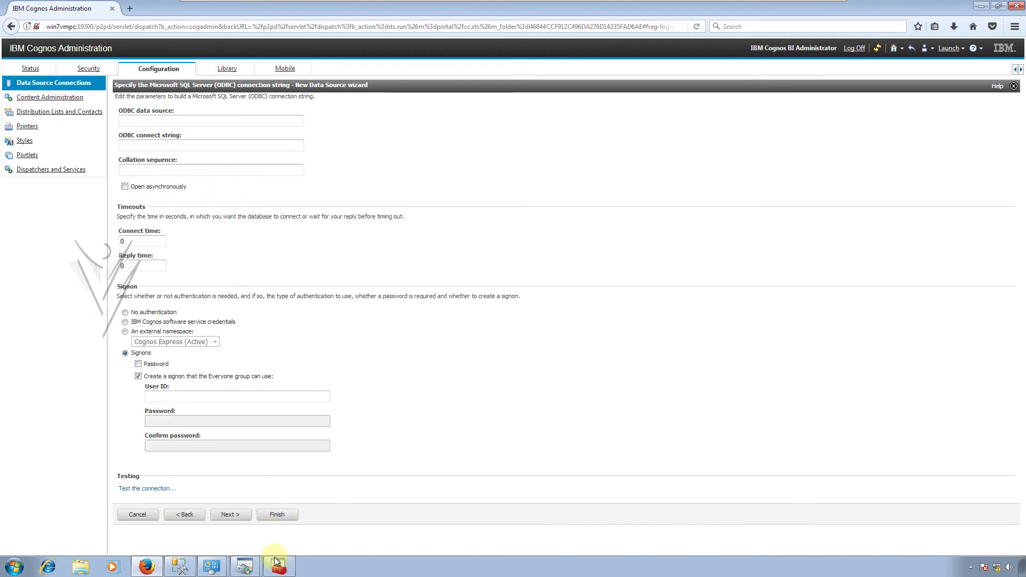
- Switch to the ODBC Data Source Administrator, review the name and server of system DSN DSN_SX05, and close it unchanged
left_click(250, 571)
left_click(252, 542)
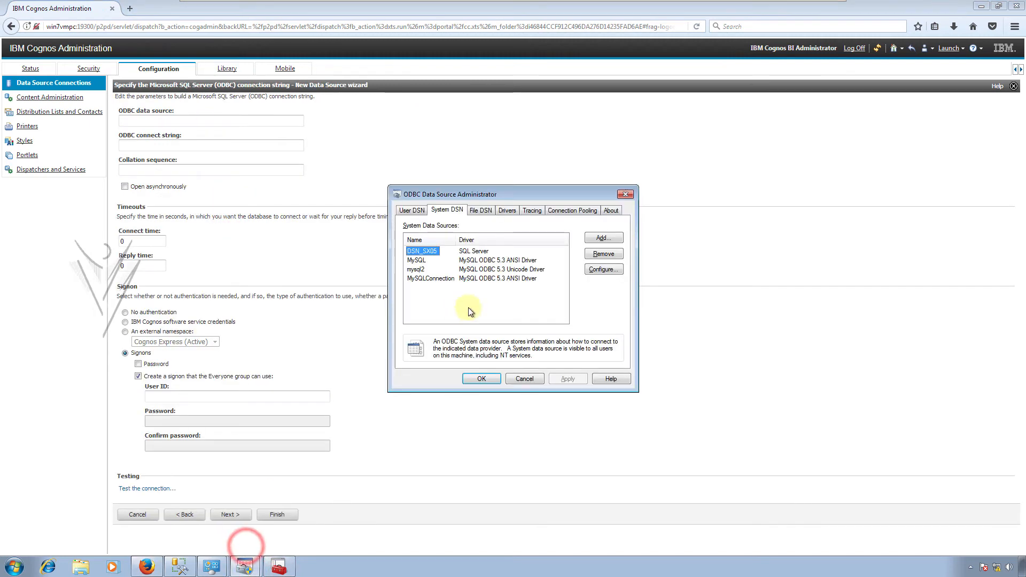
double_click(427, 252)
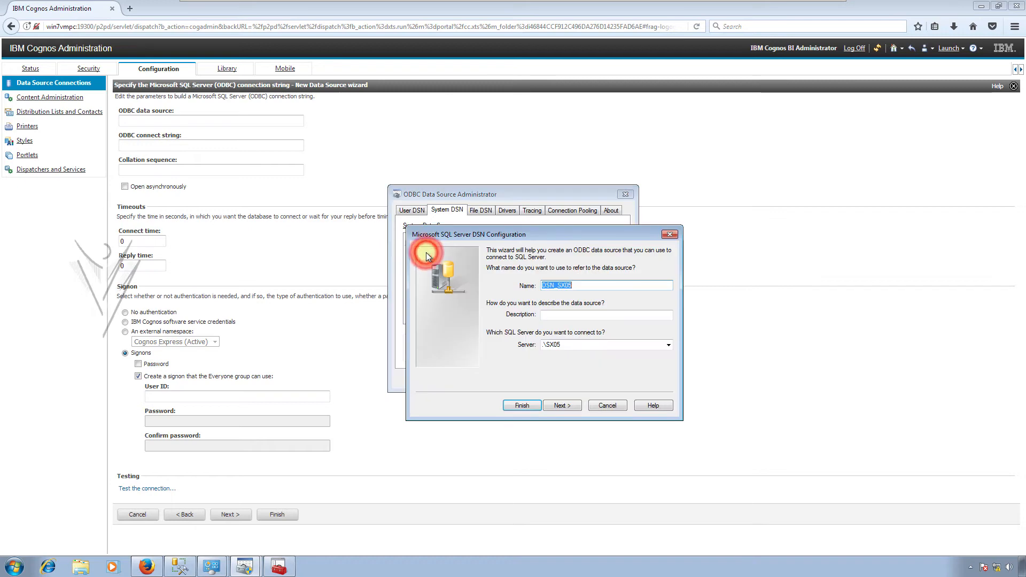
left_click(671, 236)
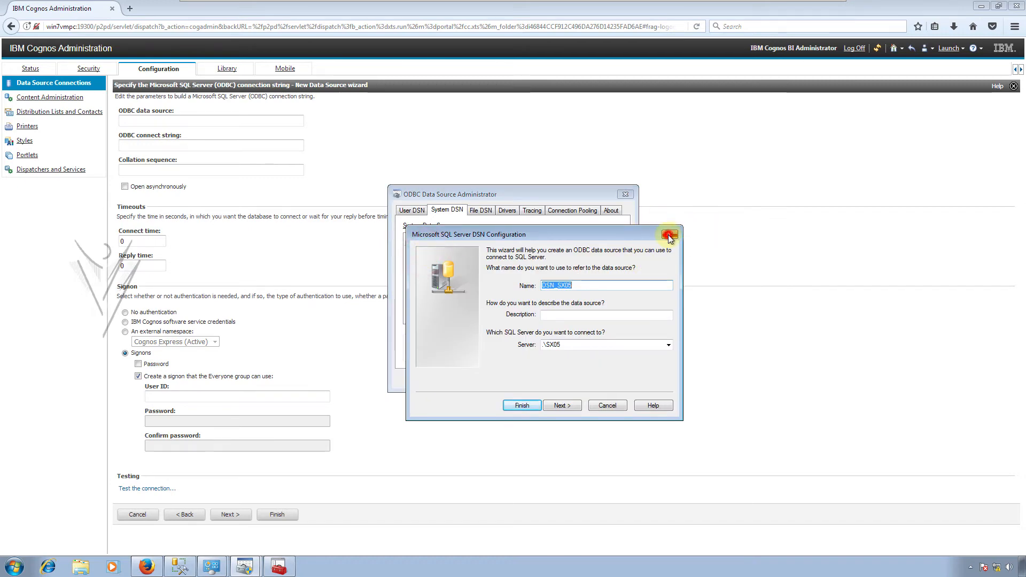
left_click(526, 380)
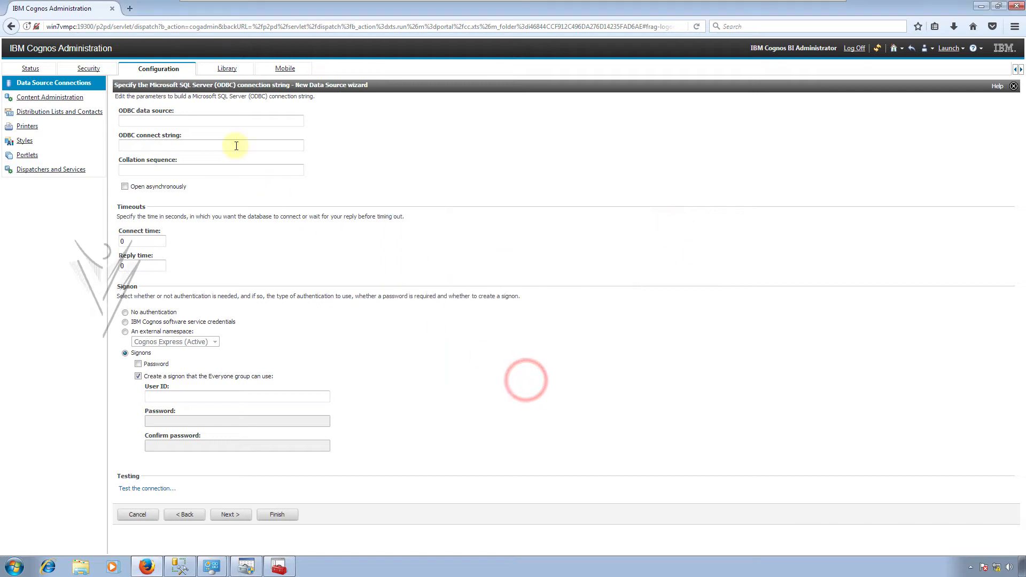
- Enter DSN_SX05 as the ODBC data source in the new data source wizard and select no authentication as the signon
left_click(227, 122)
type("DSN_SX05")
left_click(527, 178)
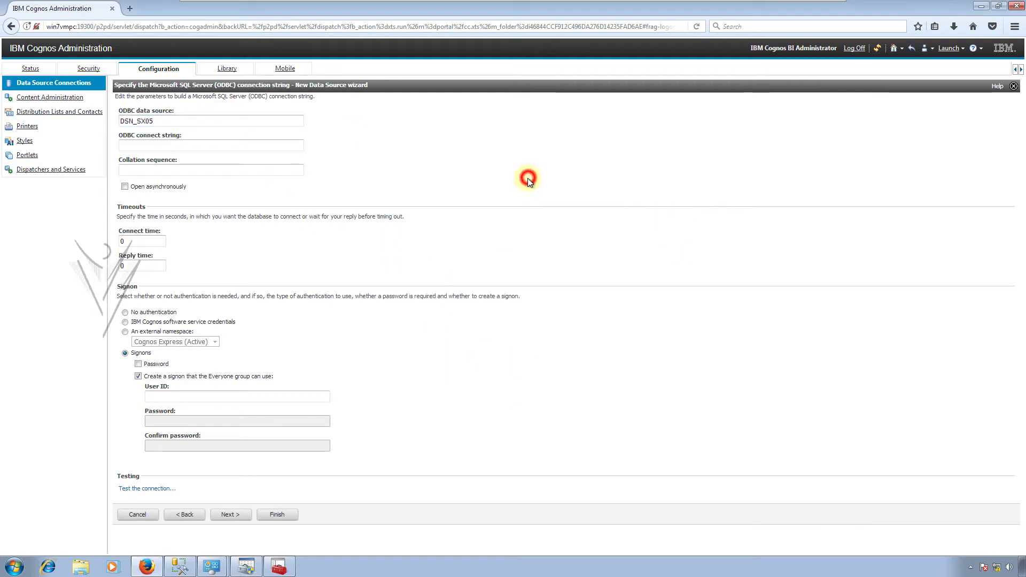
left_click(125, 312)
- Test the ODBC connection through DSN_SX05 and return to the connection string settings
left_click(145, 487)
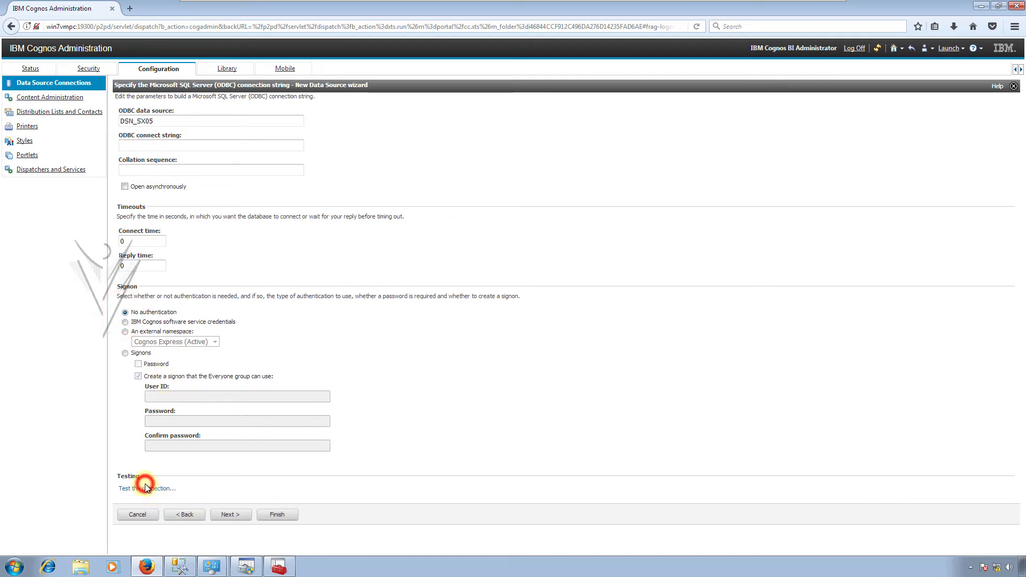
left_click(155, 136)
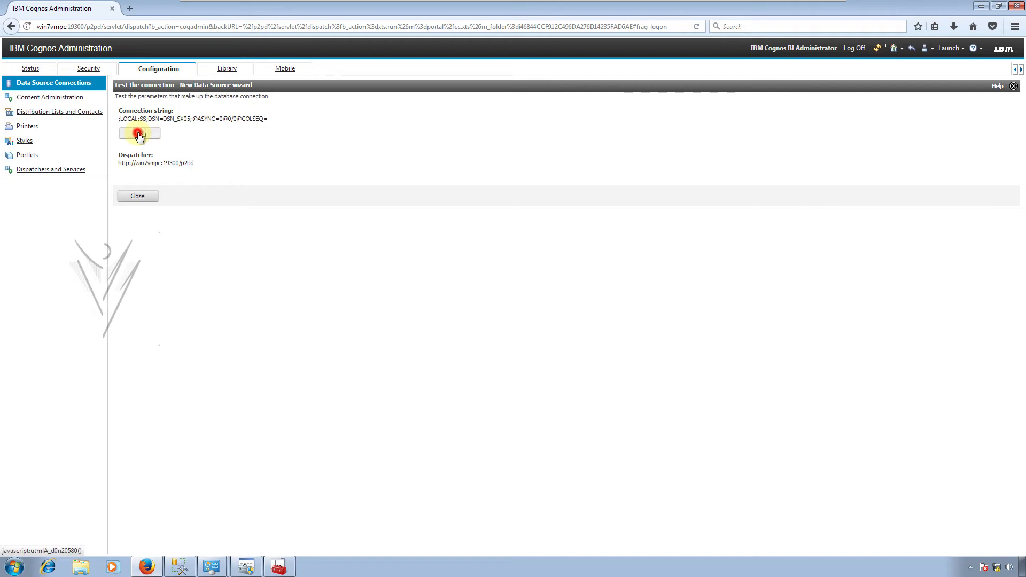
left_click(140, 135)
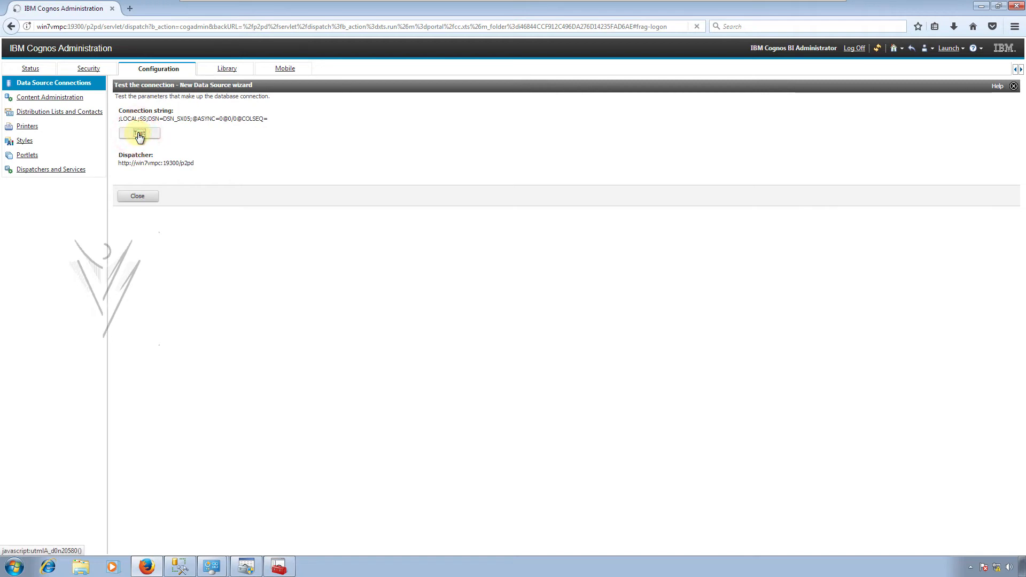
left_click(141, 144)
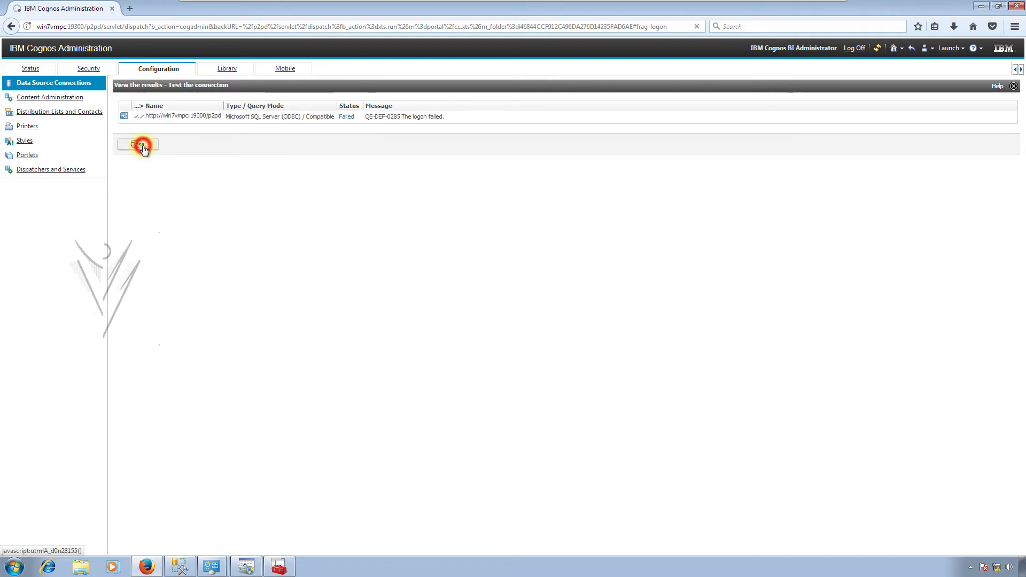
left_click(142, 197)
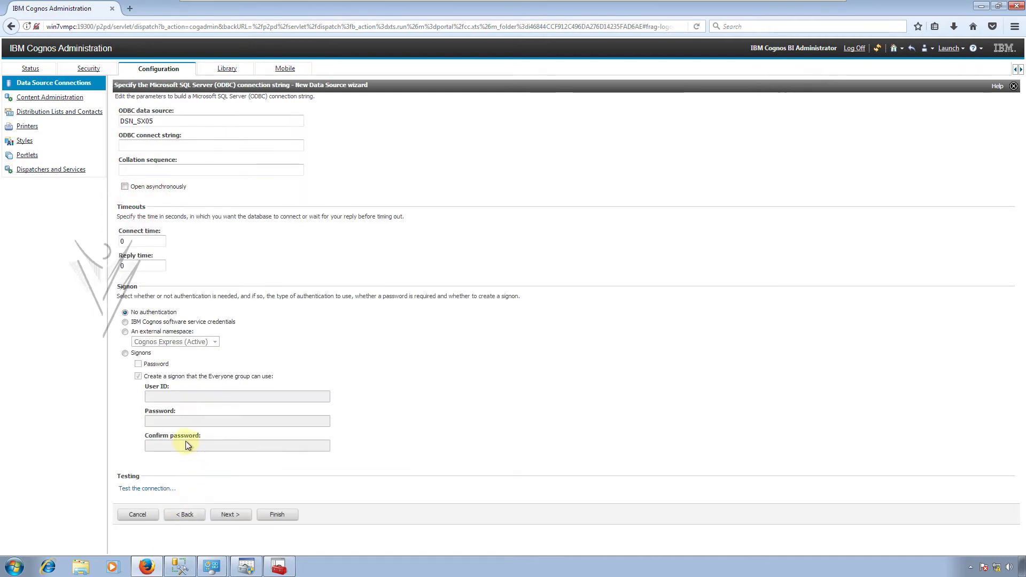
- Switch to the Services console and review the log-on account of the IBM Cognos Business Intelligence Developer Trial Edition service without changing it
left_click(283, 567)
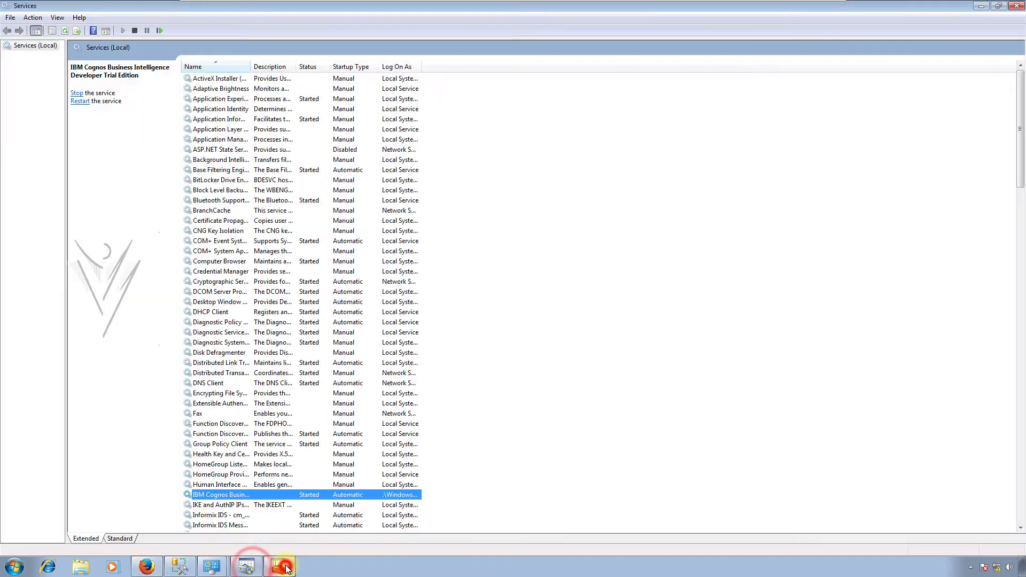
right_click(272, 495)
left_click(299, 460)
left_click(302, 466)
left_click(303, 465)
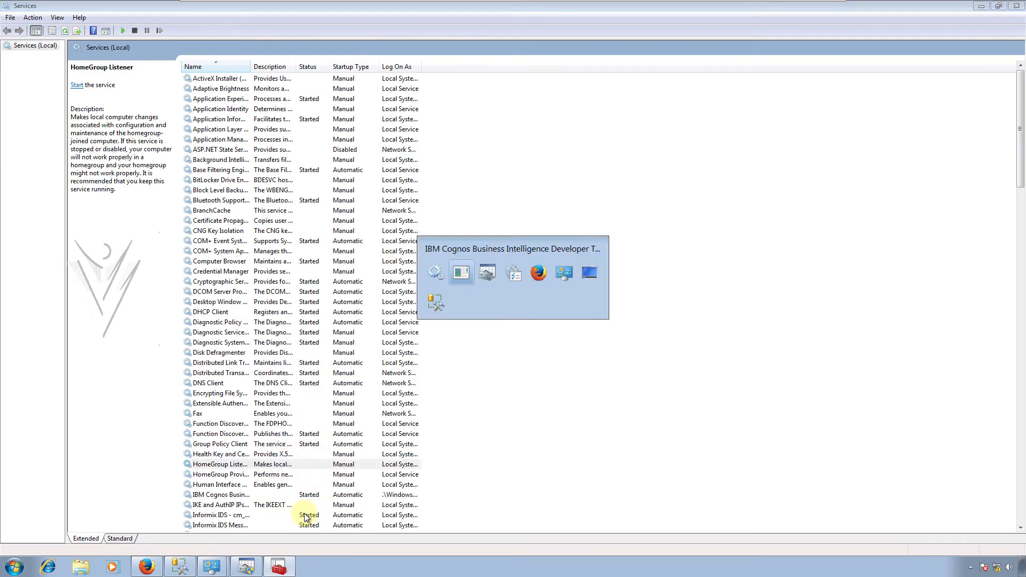
left_click(448, 177)
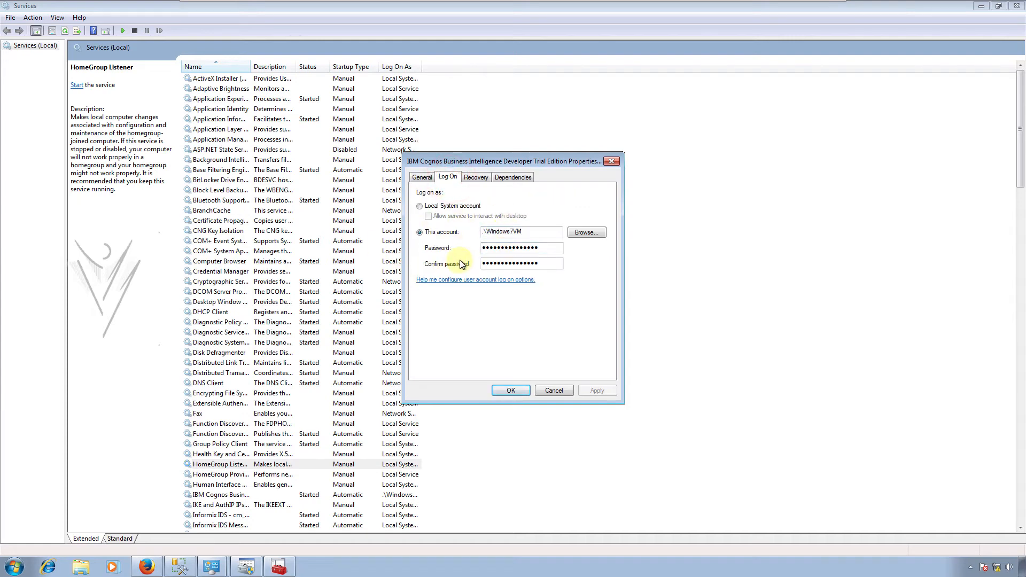
left_click(555, 391)
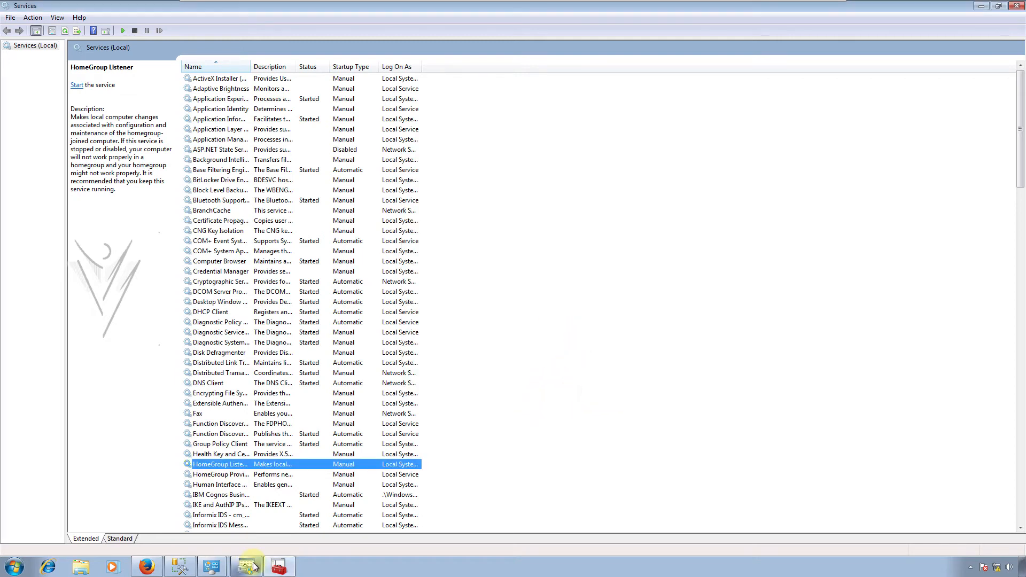
- Switch to the ODBC Data Source Administrator and review the configuration of user DSN UDSN_SX05_WA without changing it
mouse_move(254, 567)
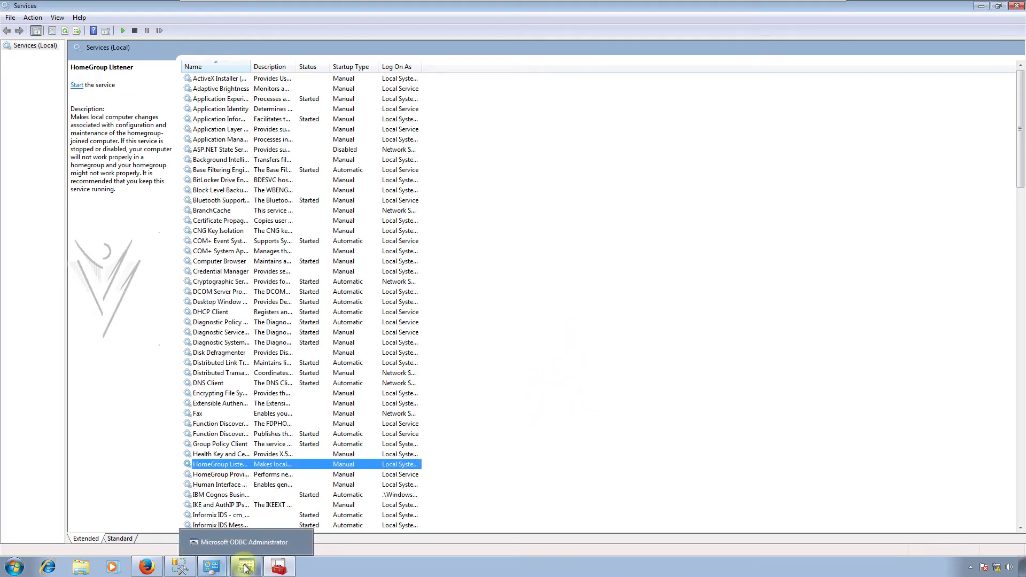
left_click(251, 566)
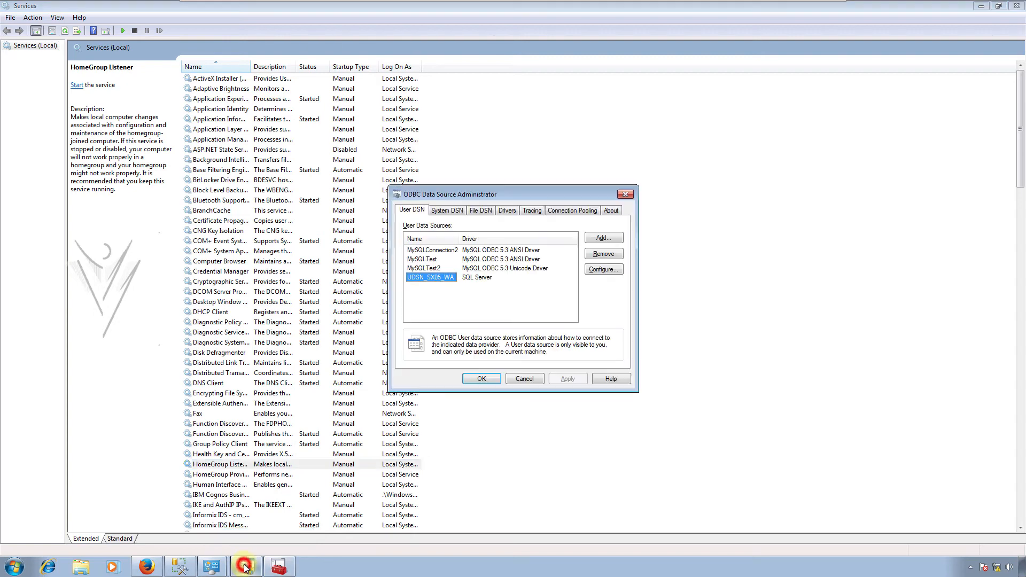
double_click(434, 275)
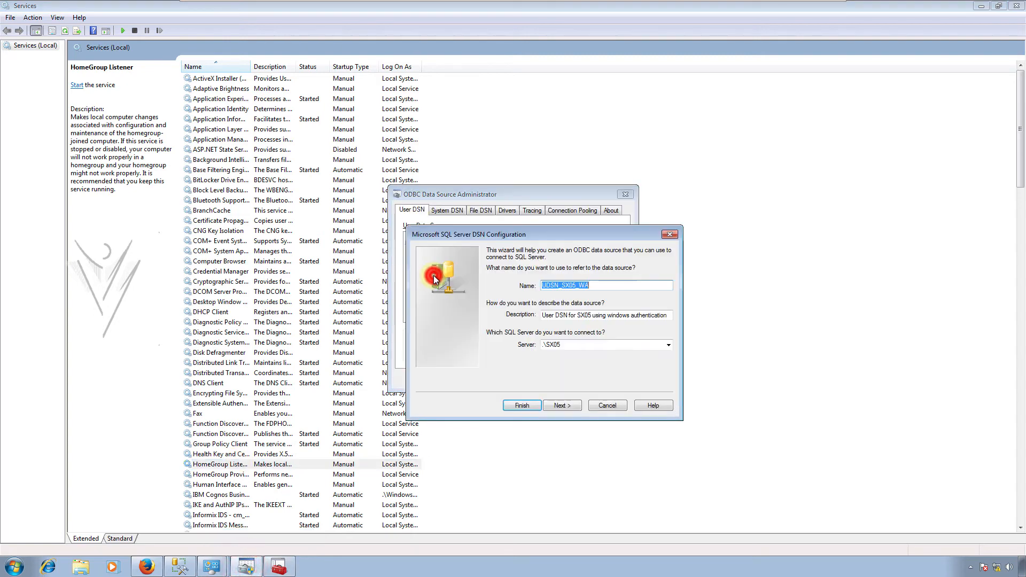
left_click(607, 405)
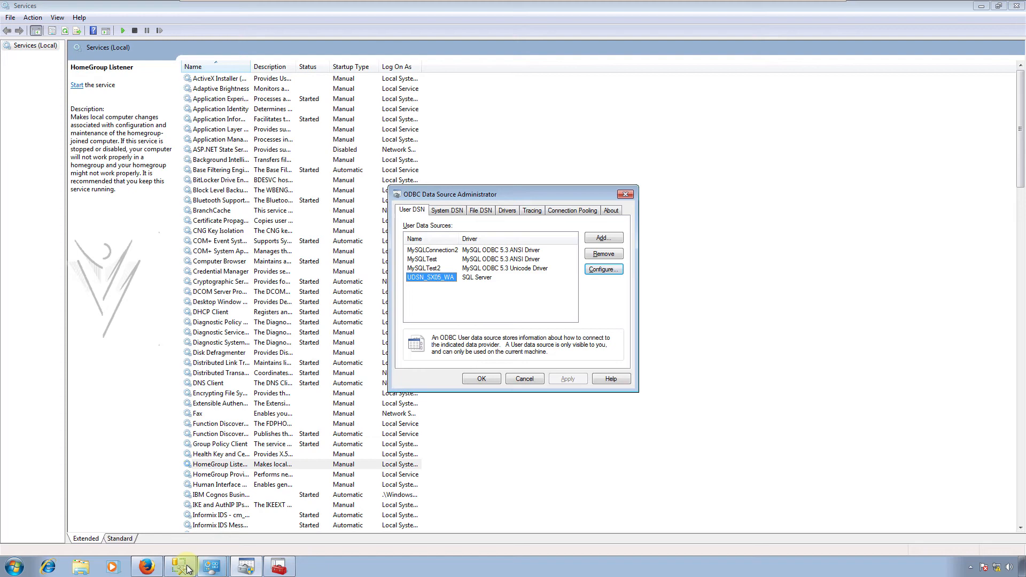
- Switch back to IBM Cognos Administration in the browser and replace the ODBC data source name with UDSN_SX05_WA
left_click(147, 567)
right_click(147, 567)
double_click(184, 121)
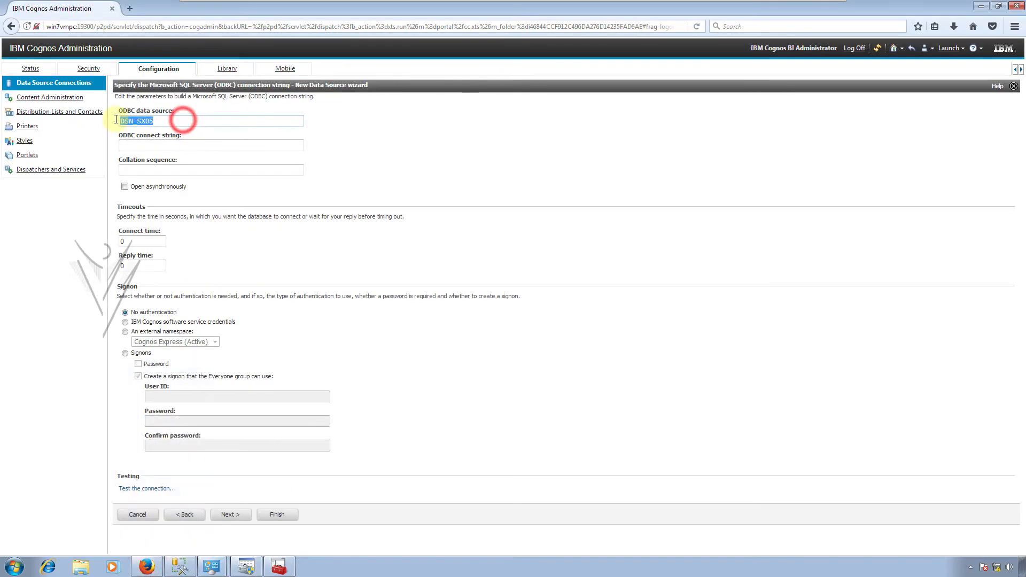
type("UDSN_SX05_WA")
left_click(389, 162)
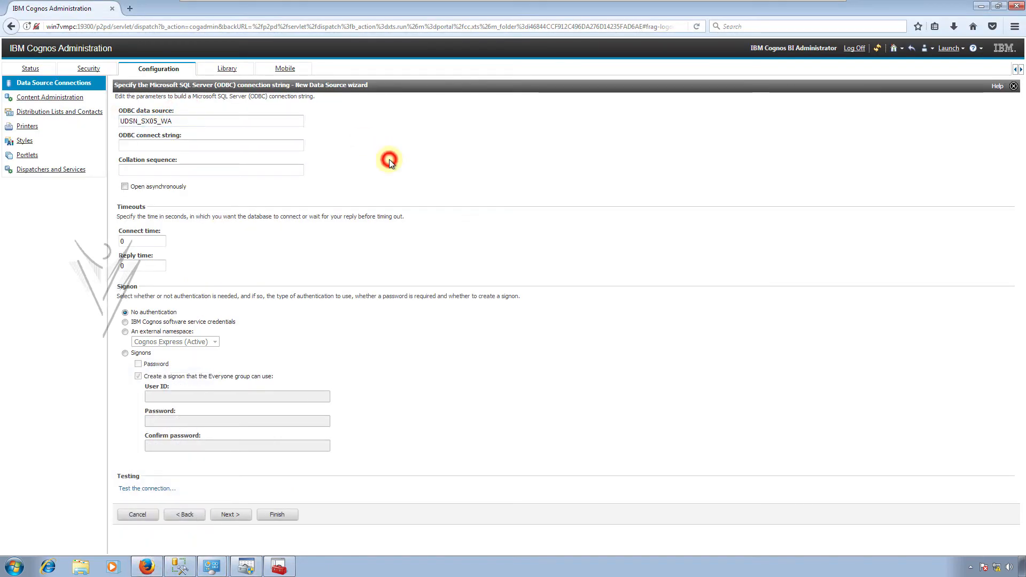
- Test the ODBC connection through UDSN_SX05_WA and return to the connection string settings
left_click(147, 486)
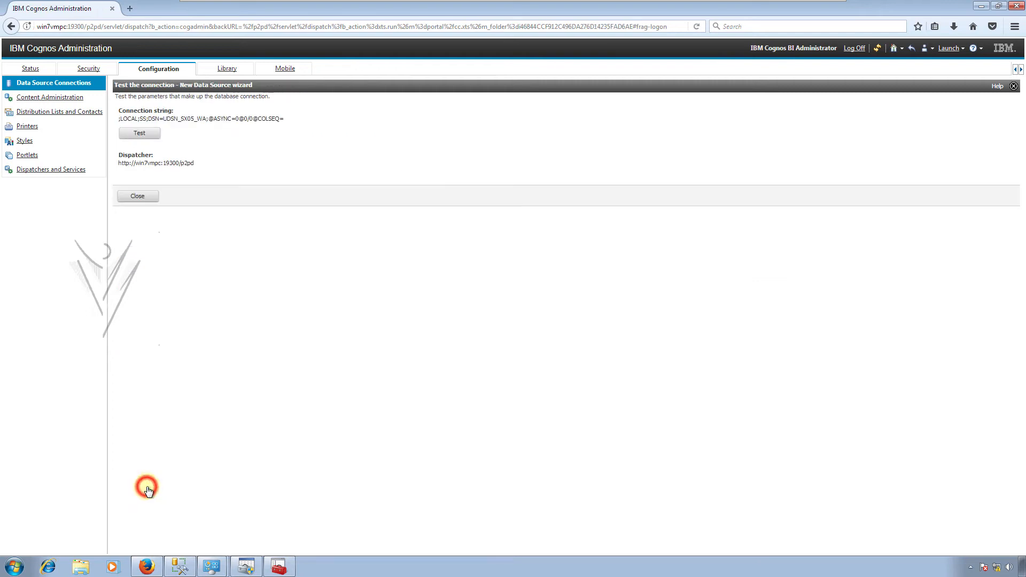
left_click(141, 134)
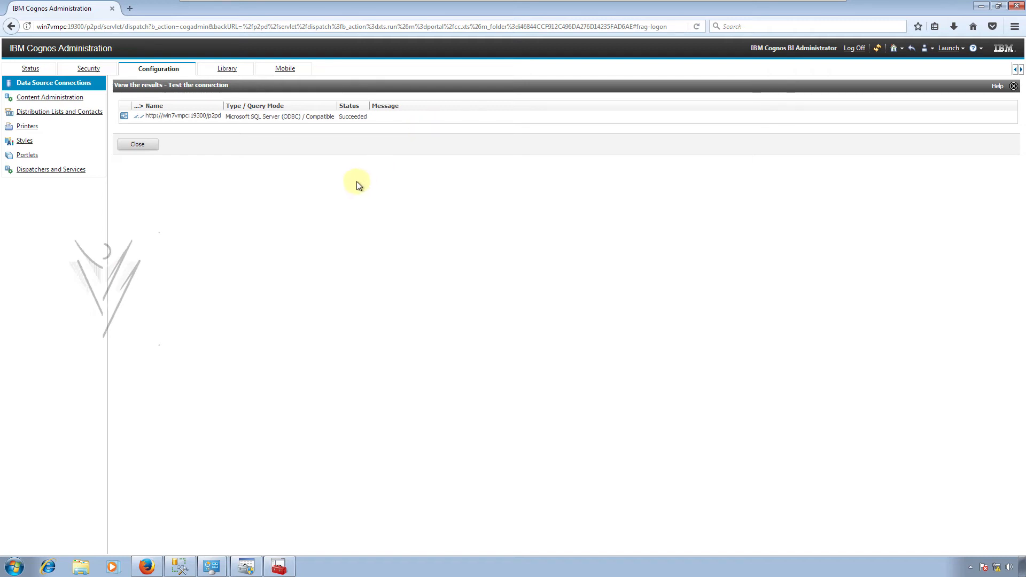
left_click(135, 144)
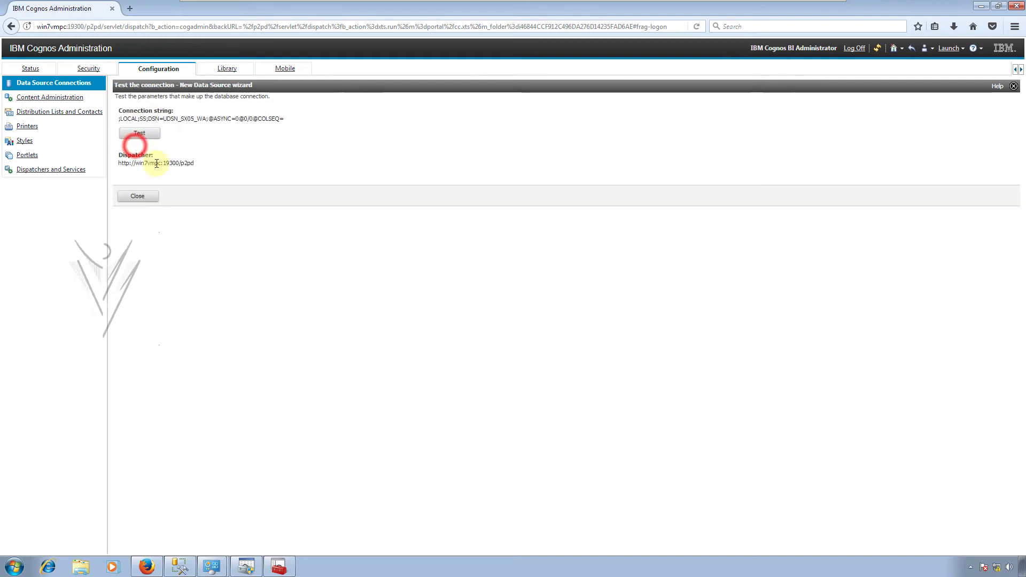
left_click(142, 194)
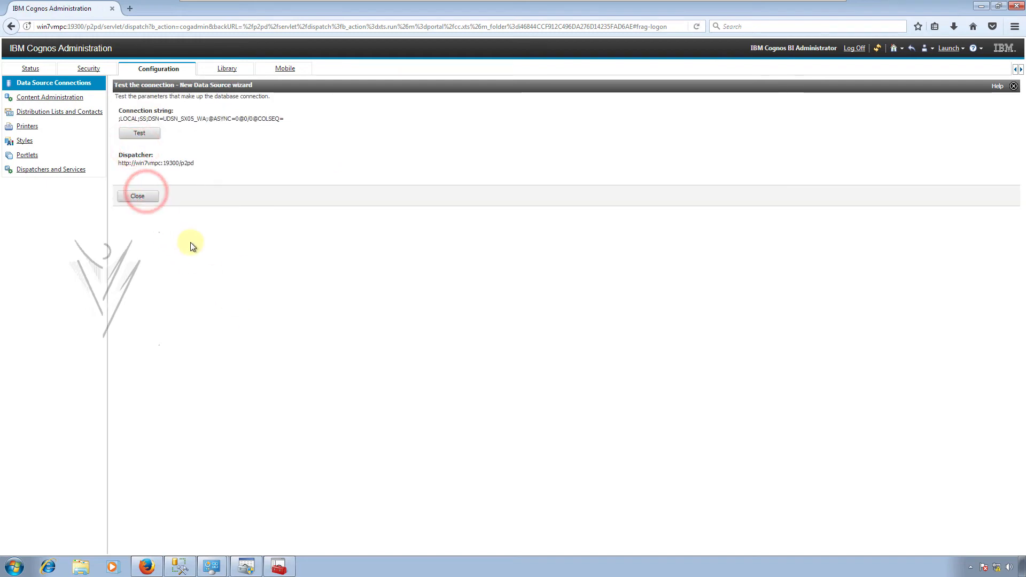
left_click(138, 197)
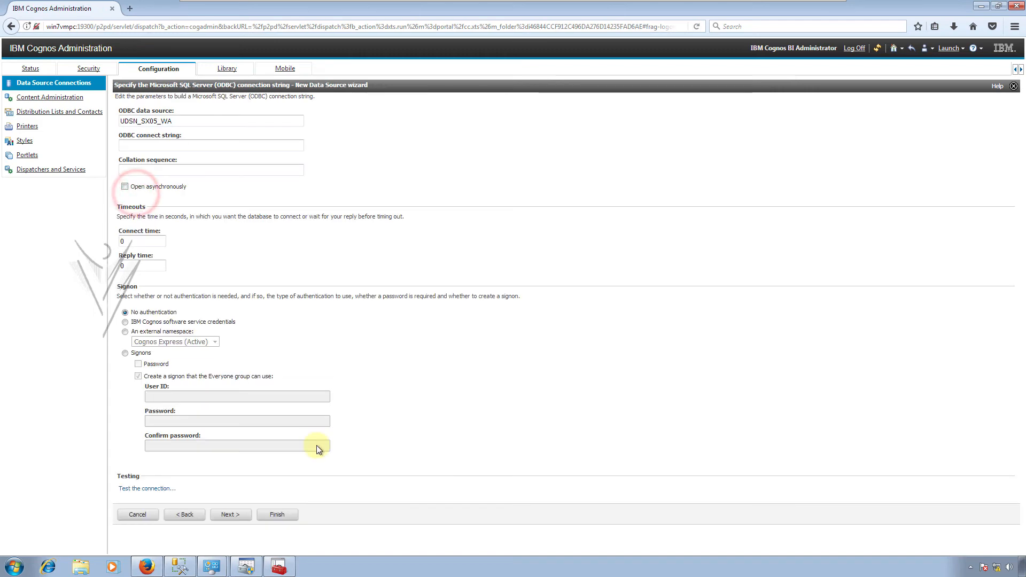
- Finish the current data source and start a new data source named SX05_03
left_click(277, 516)
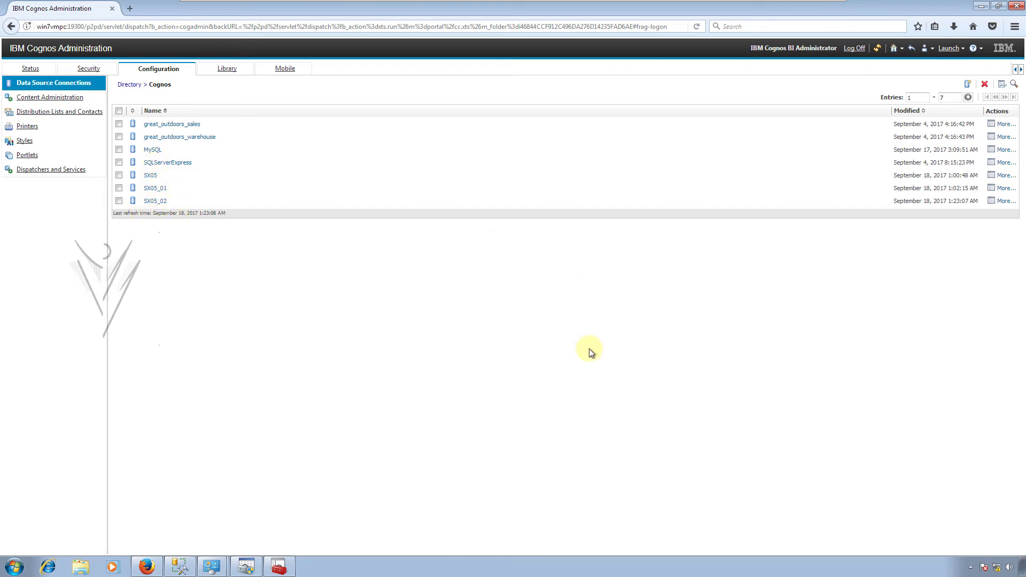
left_click(968, 86)
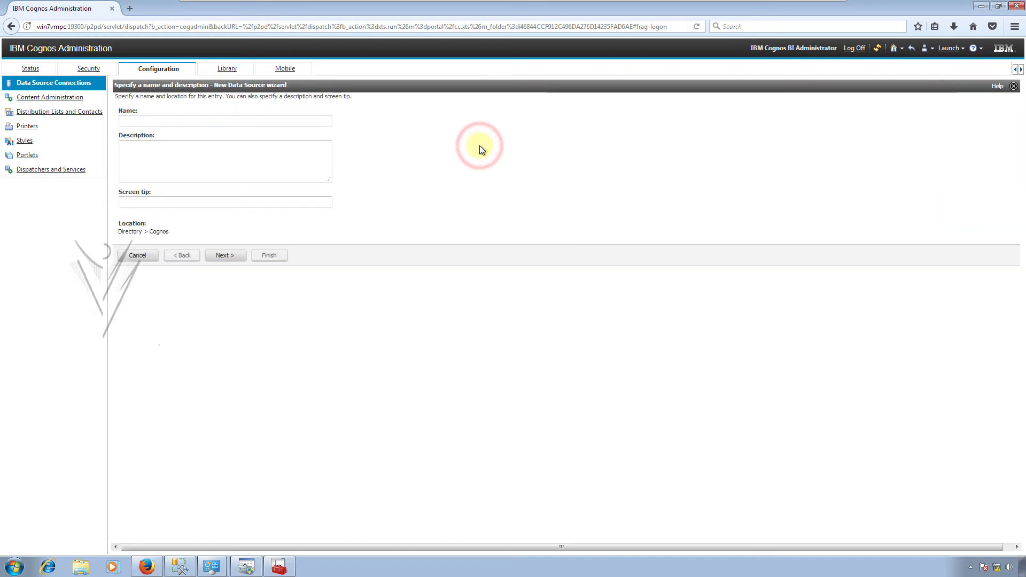
left_click(299, 121)
type("S")
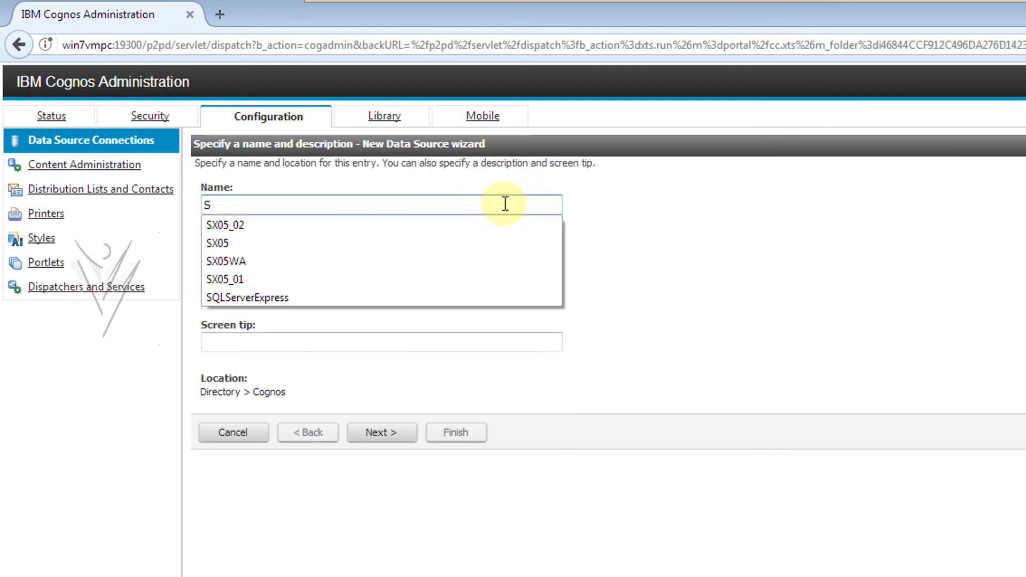
key("Down")
key("Tab")
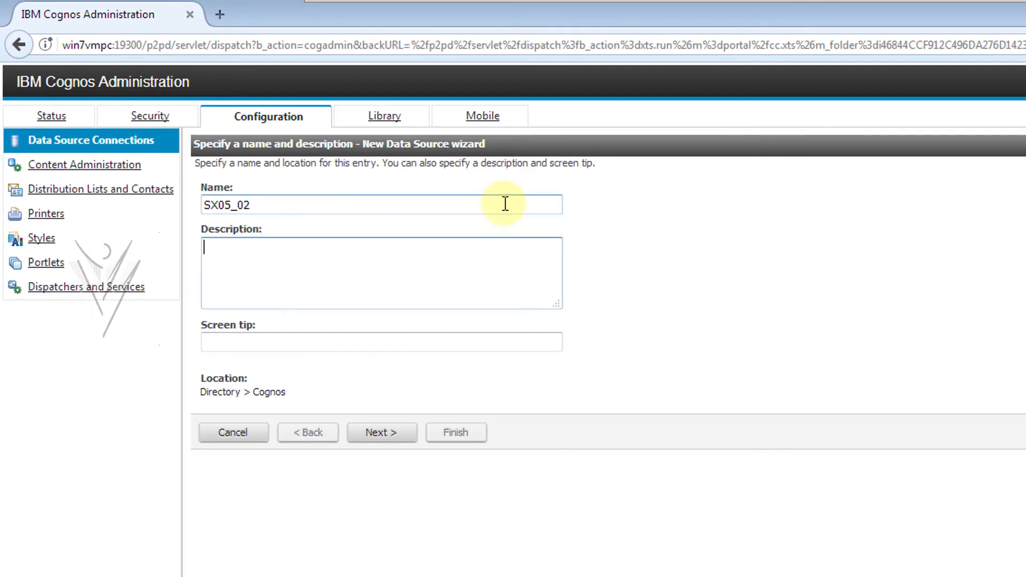
left_click(440, 204)
key("BackSpace")
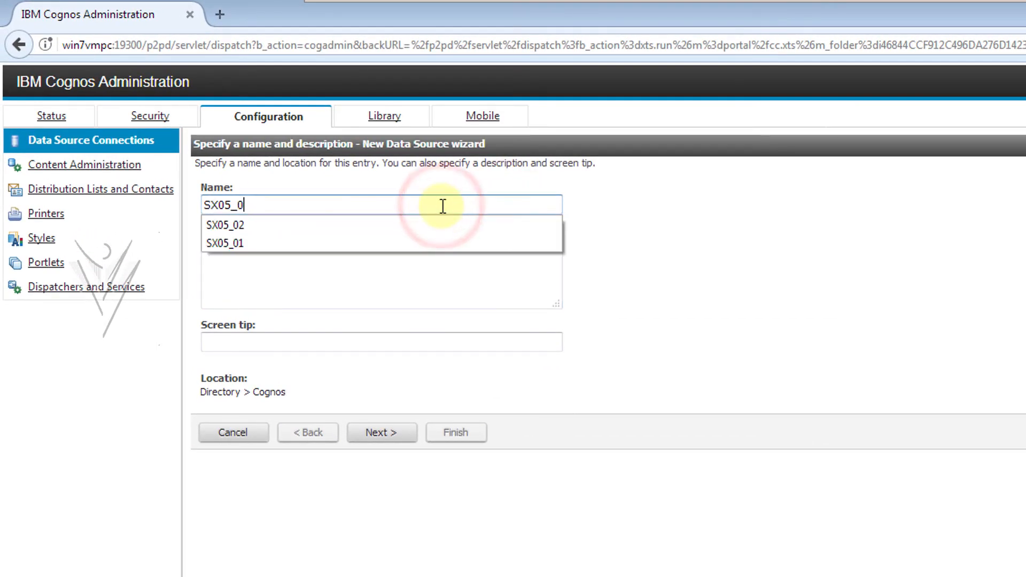
type("3")
left_click(530, 461)
left_click(393, 433)
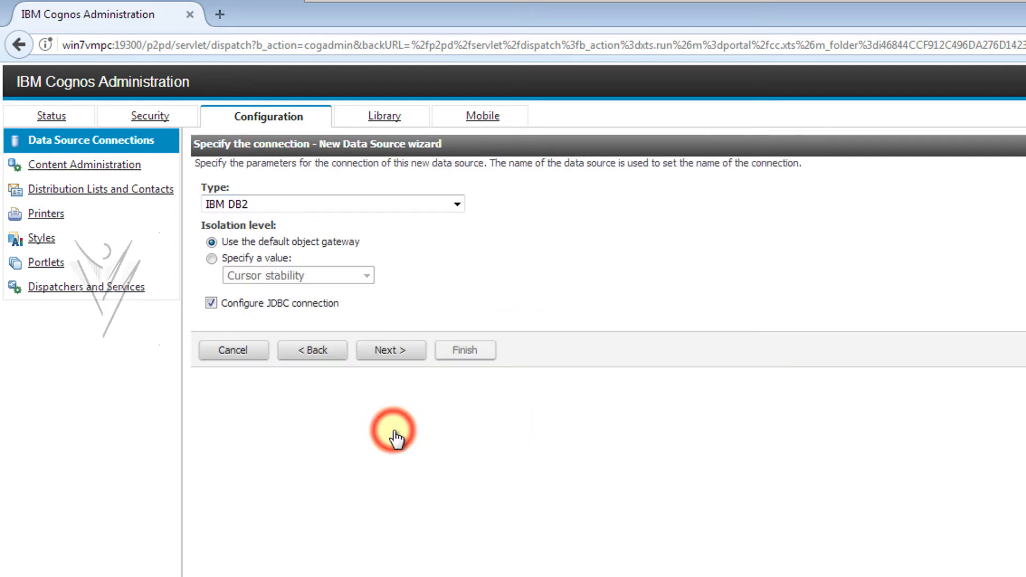
- Set the connection type of SX05_03 to Microsoft SQL Server (ODBC) and continue to its connection string settings
left_click(294, 203)
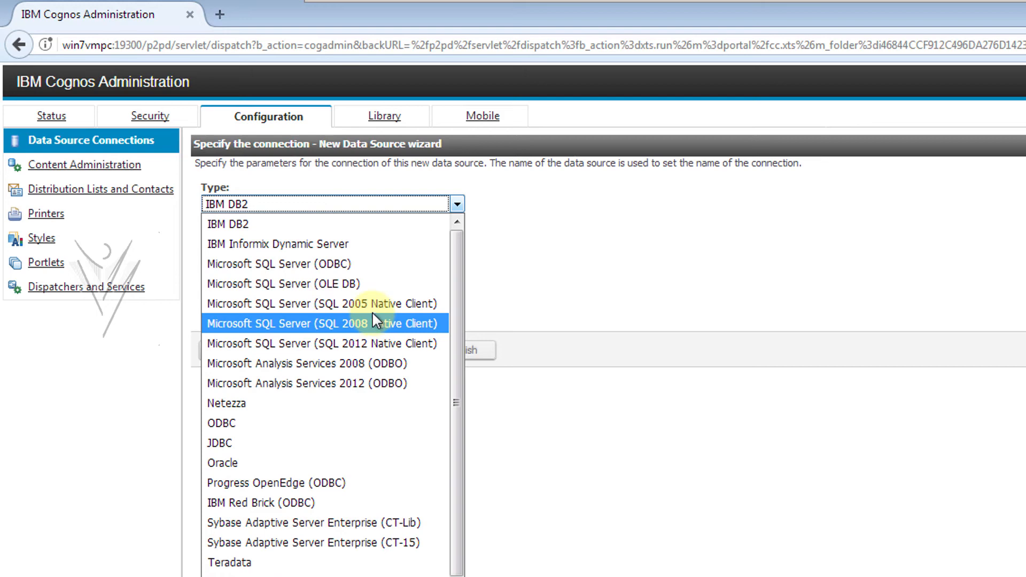
left_click(357, 263)
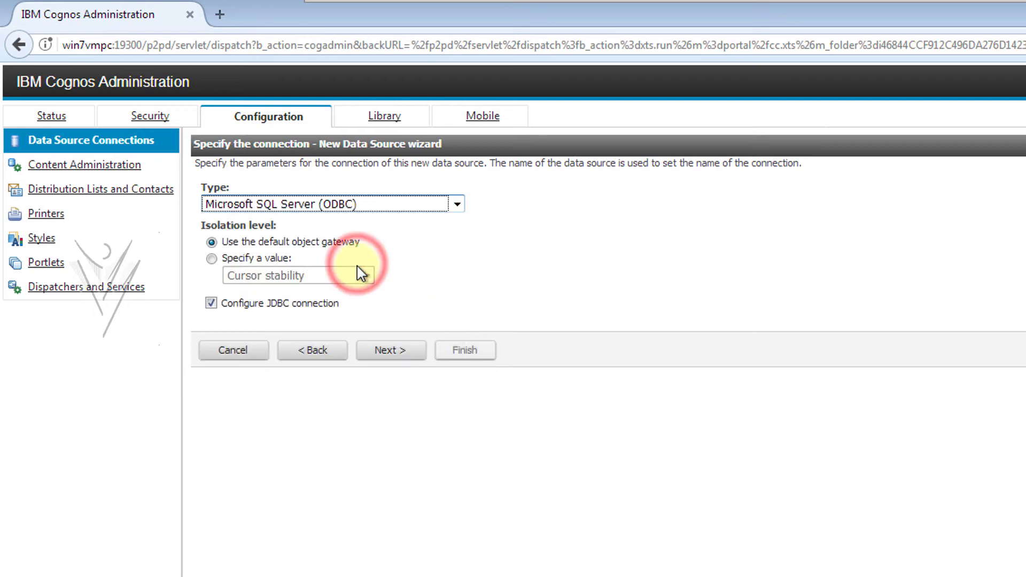
left_click(394, 351)
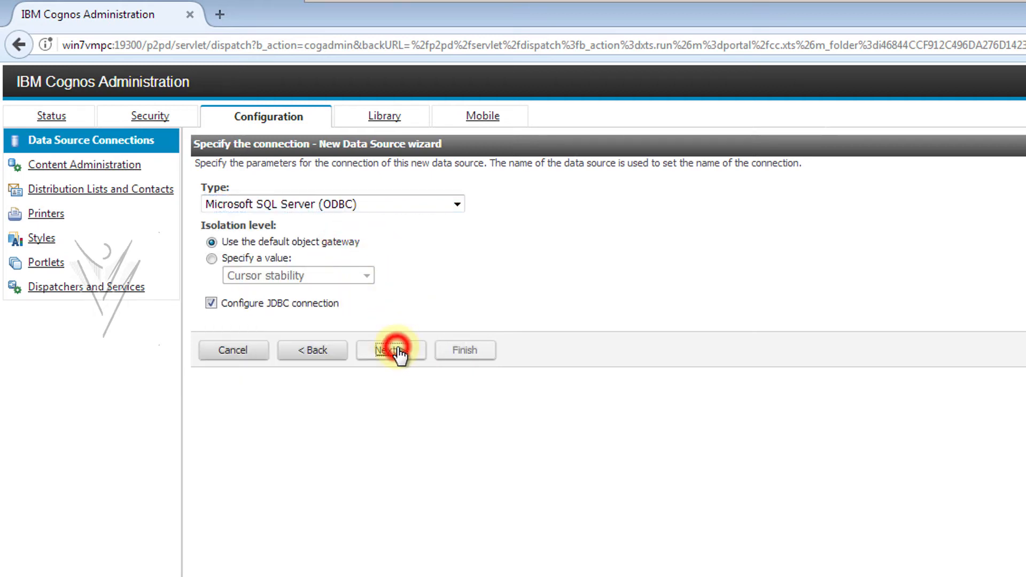
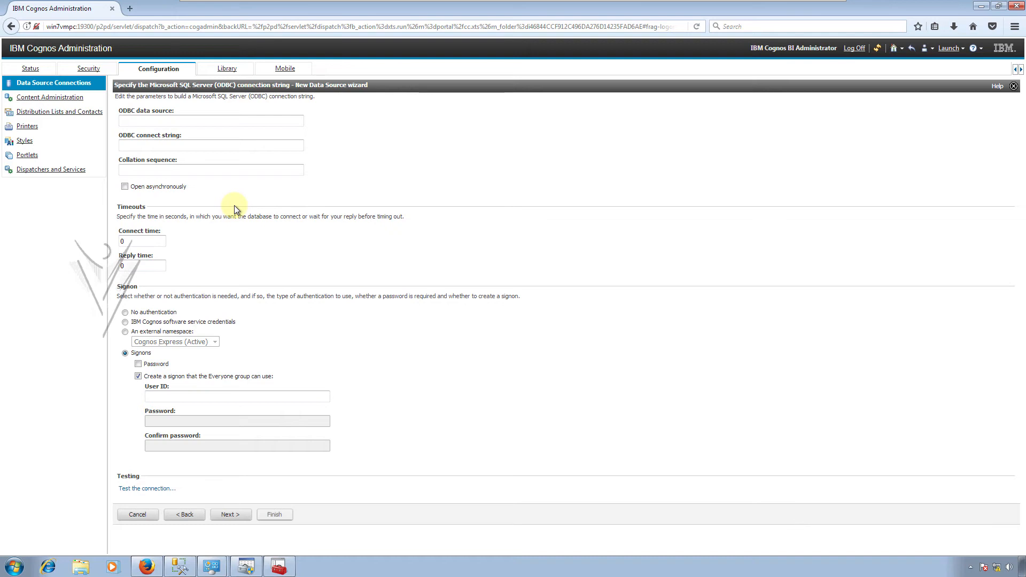
- Switch to the ODBC Data Source Administrator and start a new user data source with the SQL Server driver
left_click(246, 567)
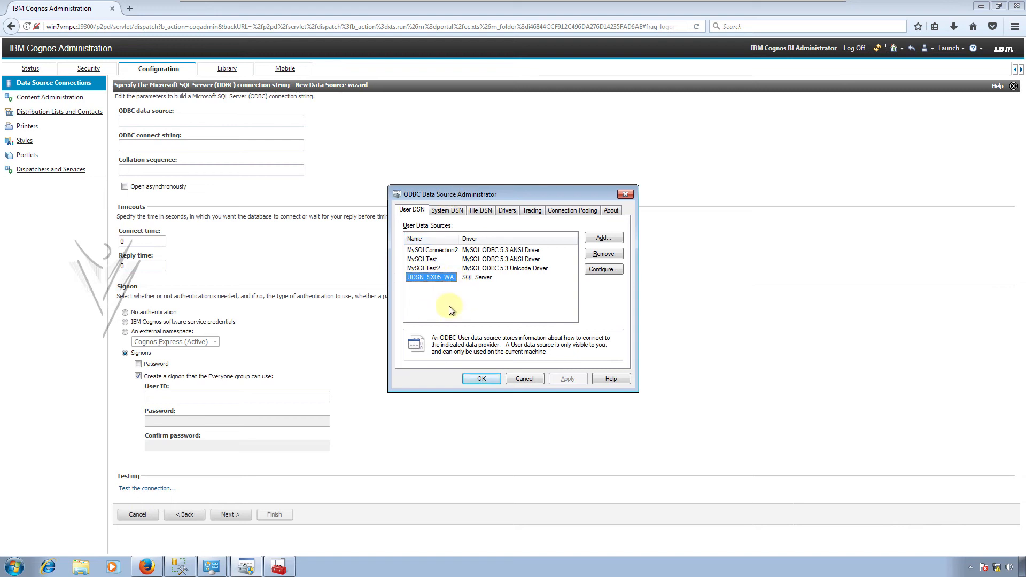
left_click(596, 239)
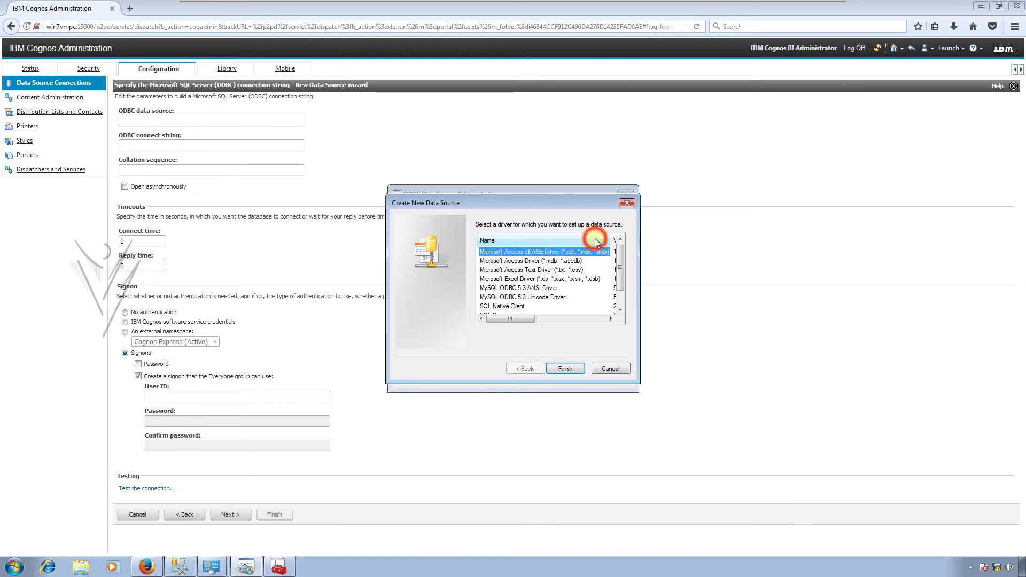
left_click_drag(621, 278, 623, 290)
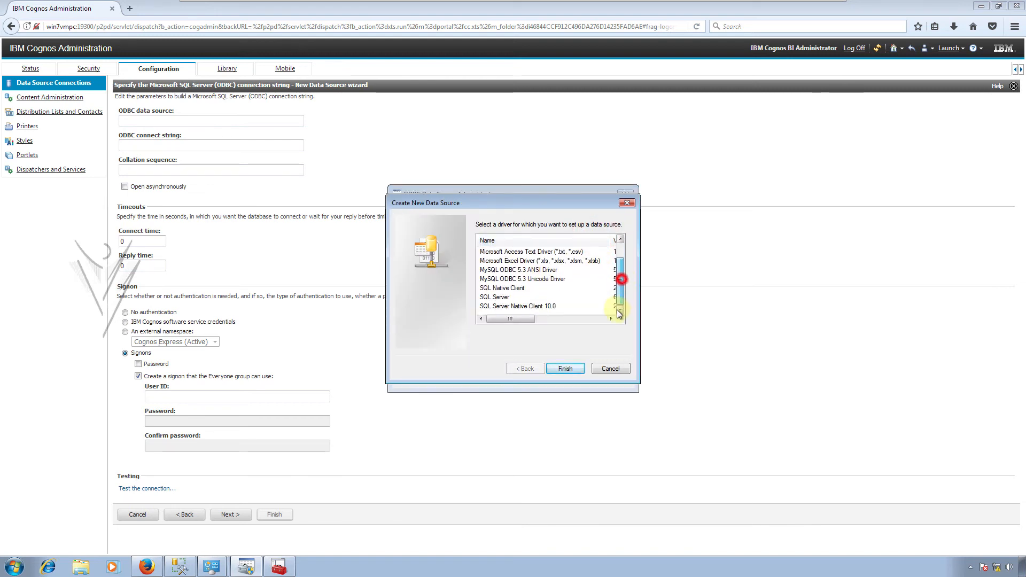
left_click(495, 298)
left_click(559, 368)
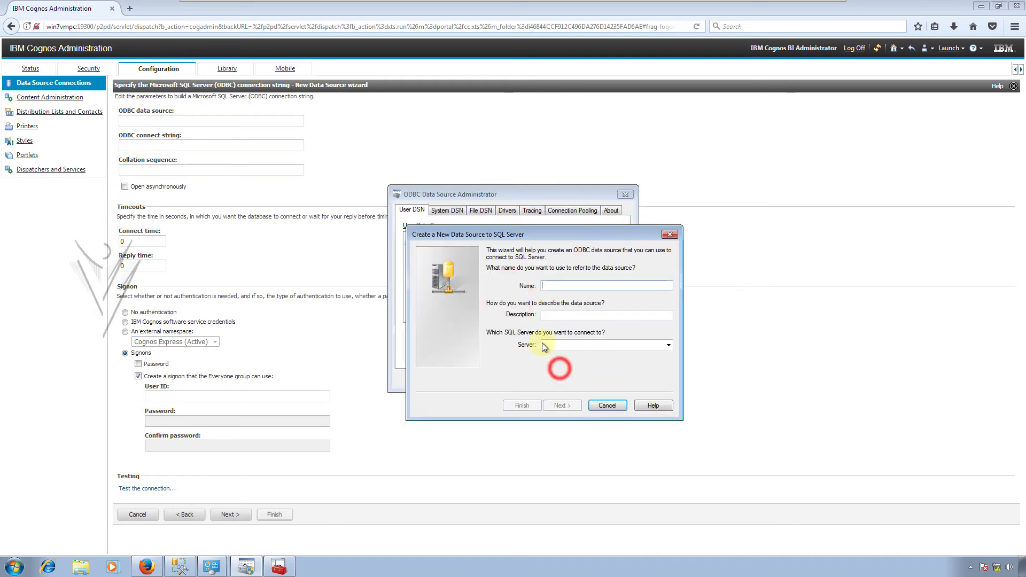
- Name the new user data source UDSN_SX05_SA and create it with the default configuration
left_click_drag(522, 234, 684, 181)
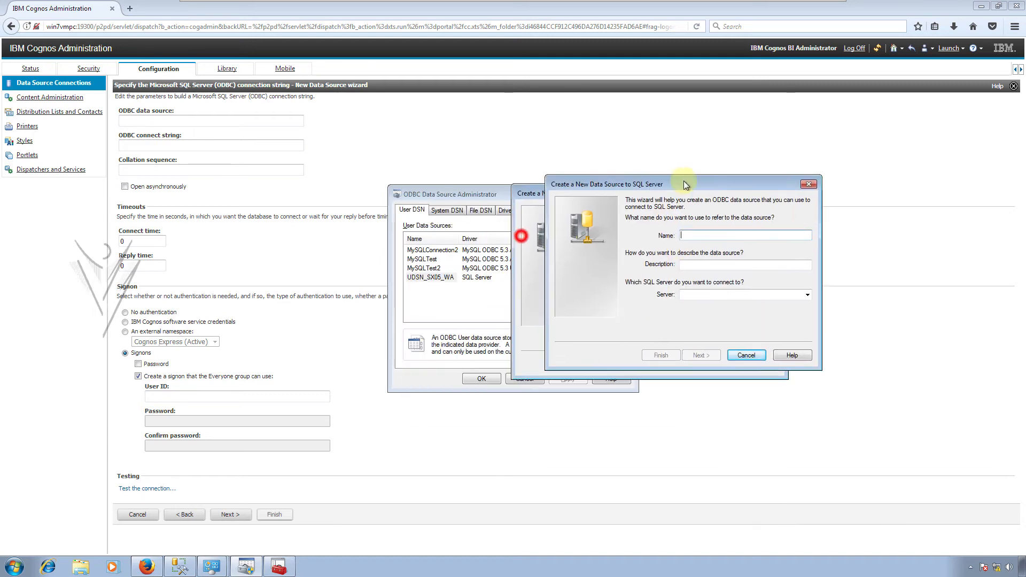
left_click(715, 231)
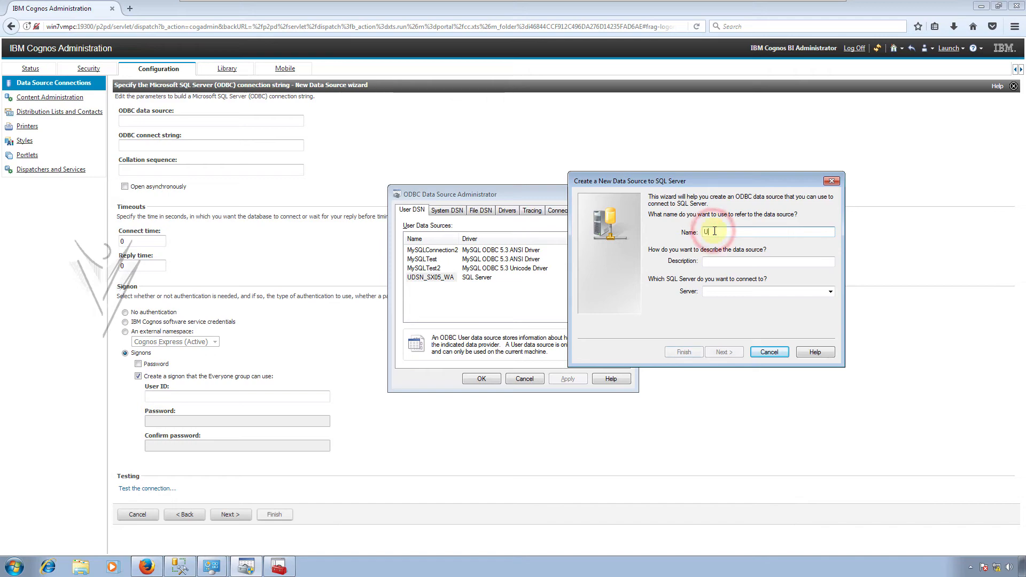
type("US")
key("BackSpace")
type("D")
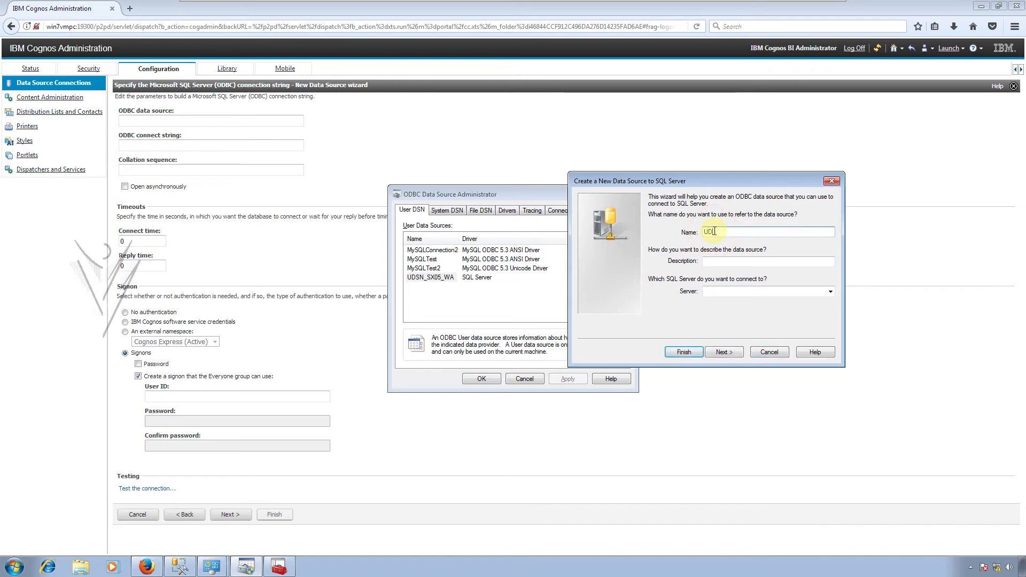
type("SN_SX05_")
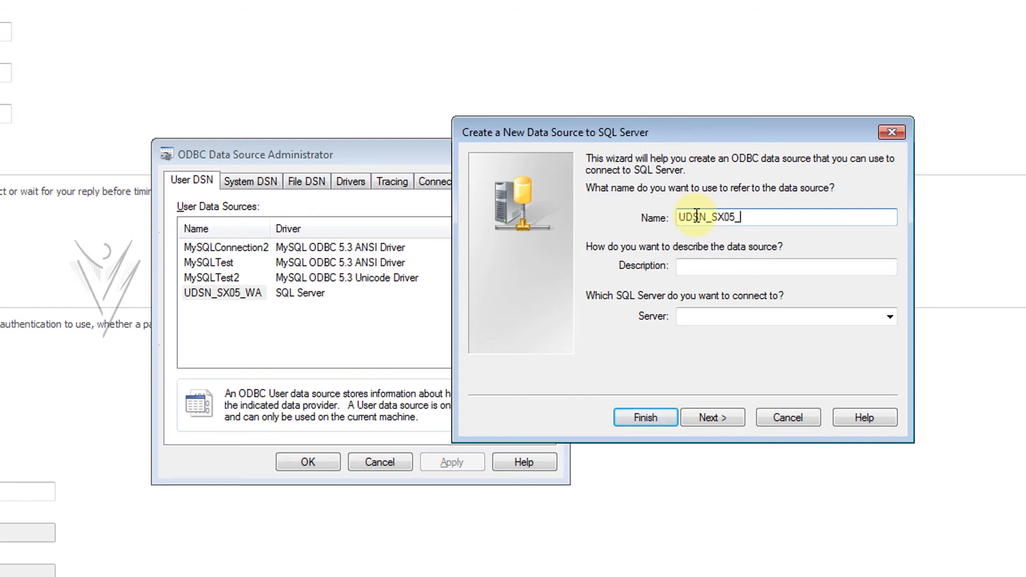
type("SA")
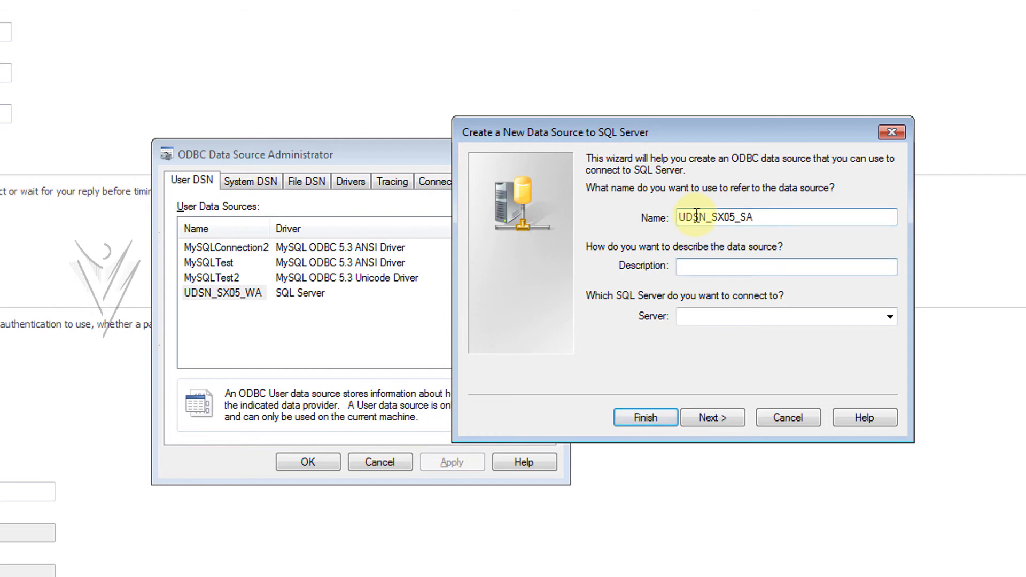
left_click(661, 421)
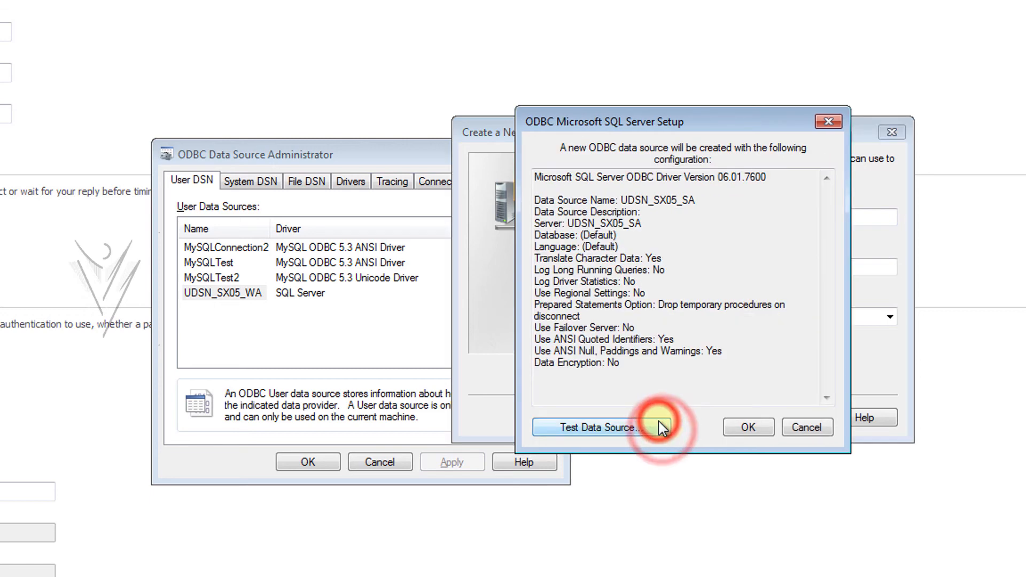
left_click(740, 425)
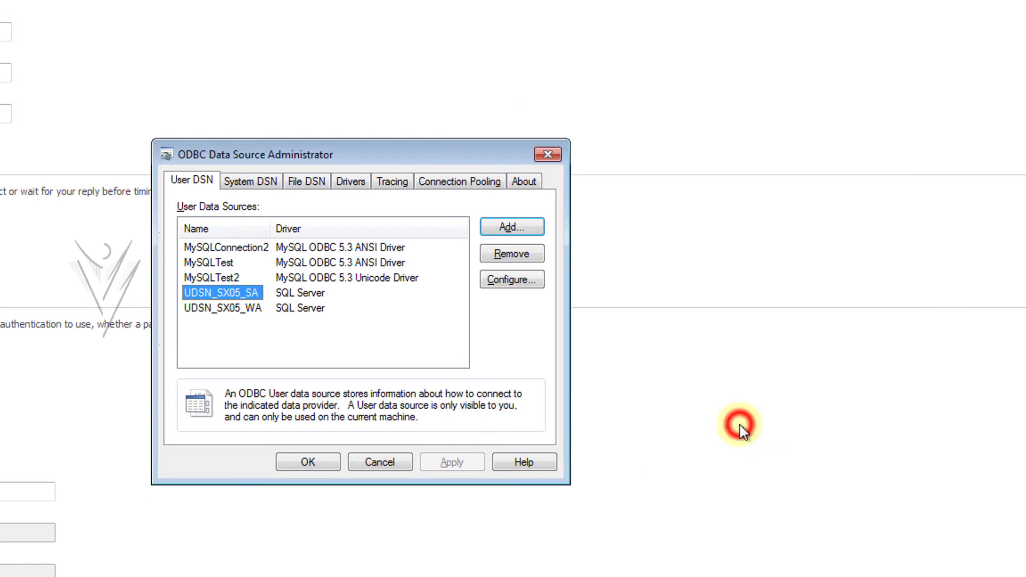
- Copy the description of UDSN_SX05_WA into UDSN_SX05_SA and change it to "User DSN for SX05 using sql server authentication"
double_click(258, 309)
triple_click(522, 356)
key("ctrl+c")
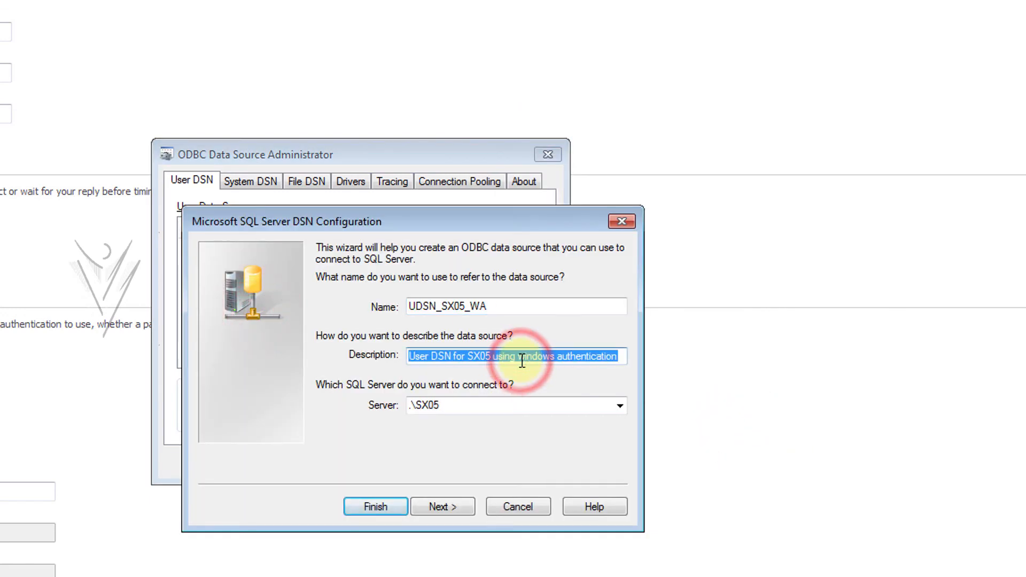
left_click(519, 507)
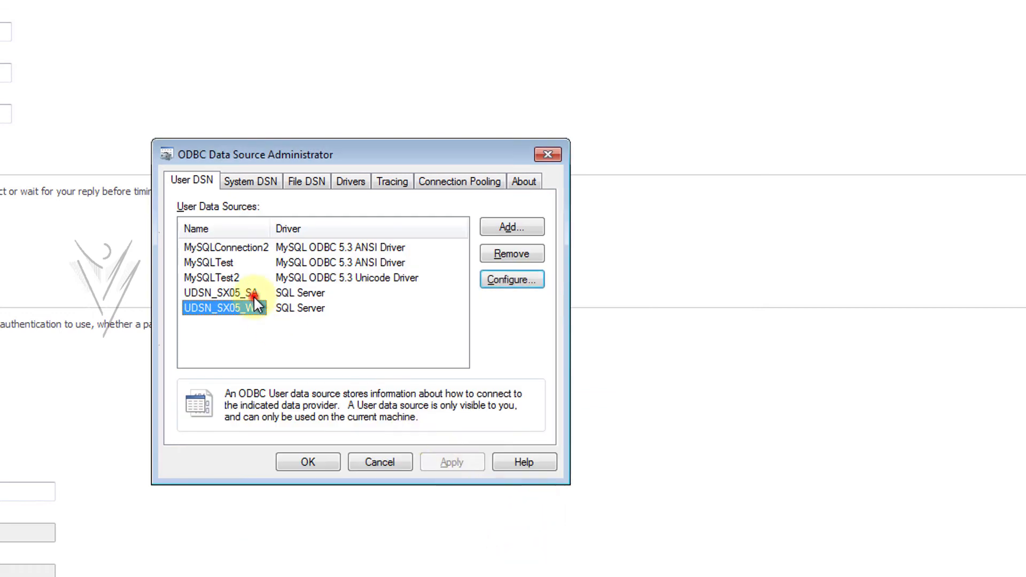
double_click(254, 294)
left_click(495, 355)
key("ctrl+v")
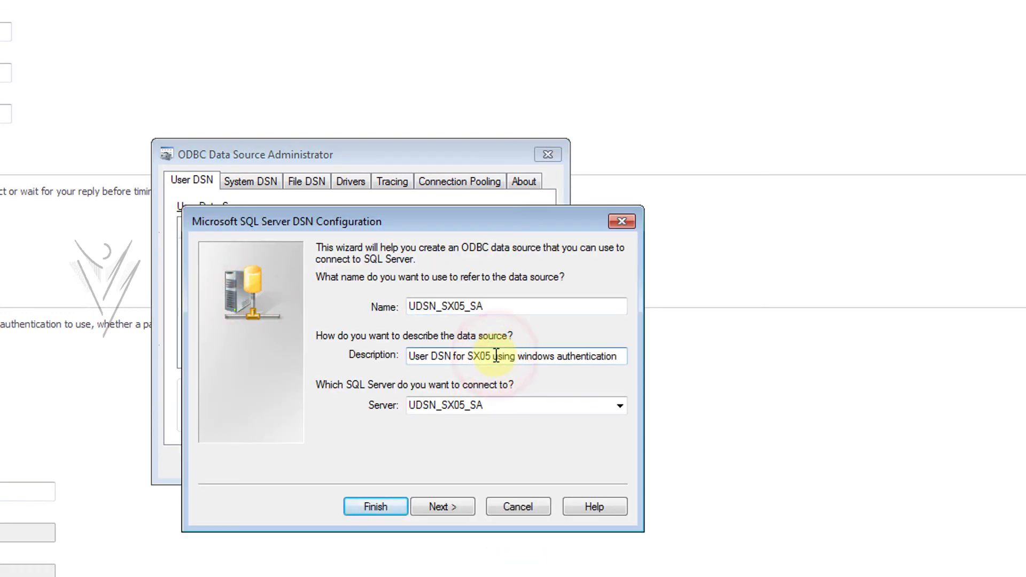
key("ctrl+Left")
key("ctrl+Left")
key("ctrl+shift+Right")
type("sql s")
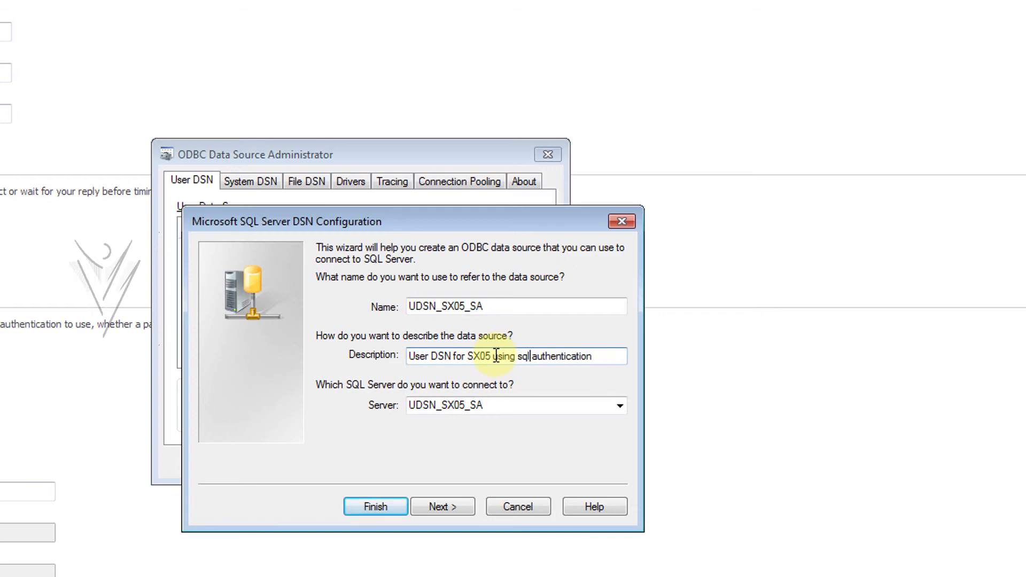
type("erver")
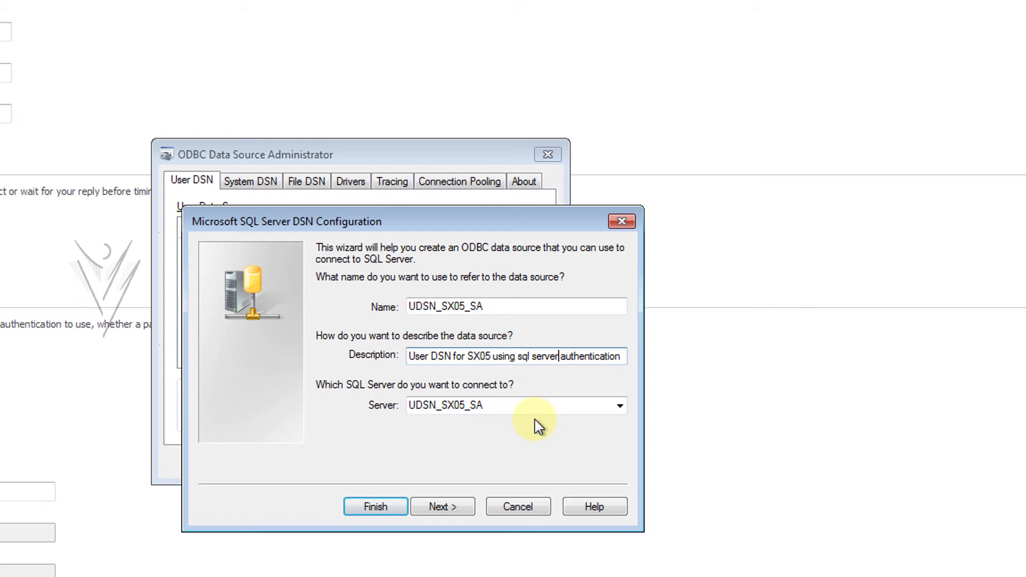
- Set the server of UDSN_SX05_SA to .\SX05 and continue to the authentication settings
left_click(594, 411)
left_click(452, 398)
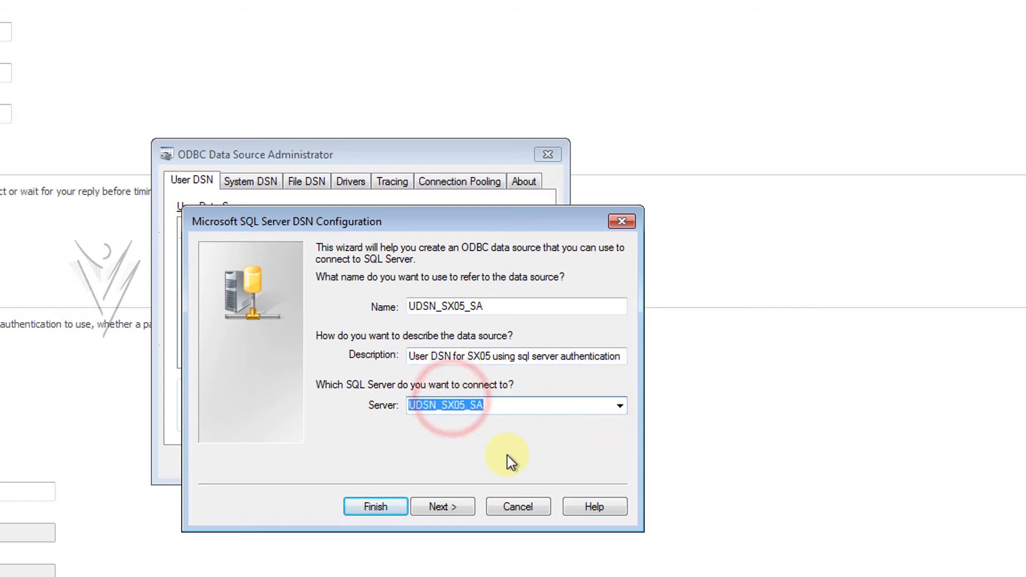
key("BackSpace")
type(".\\")
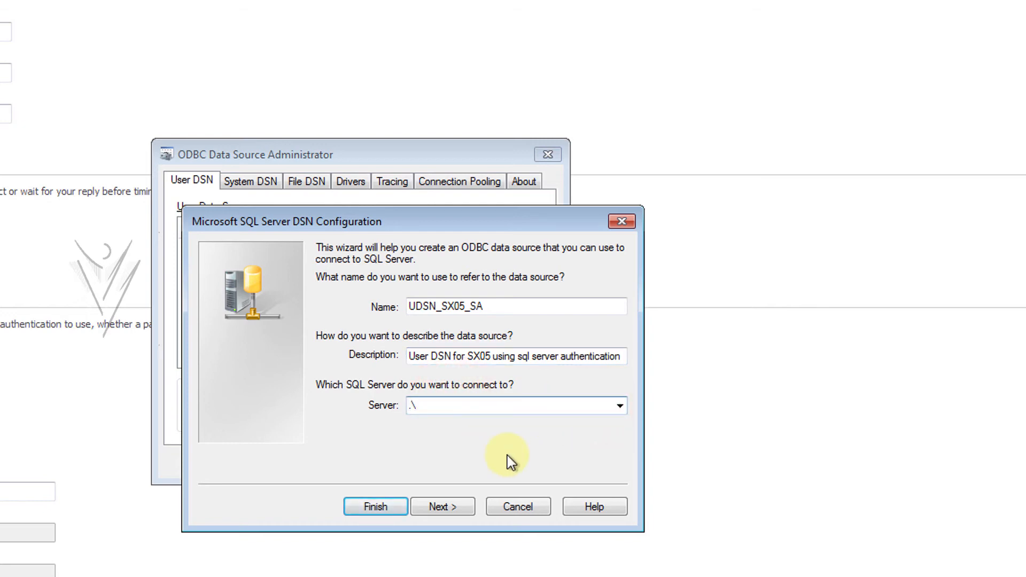
type("SX05")
left_click(448, 505)
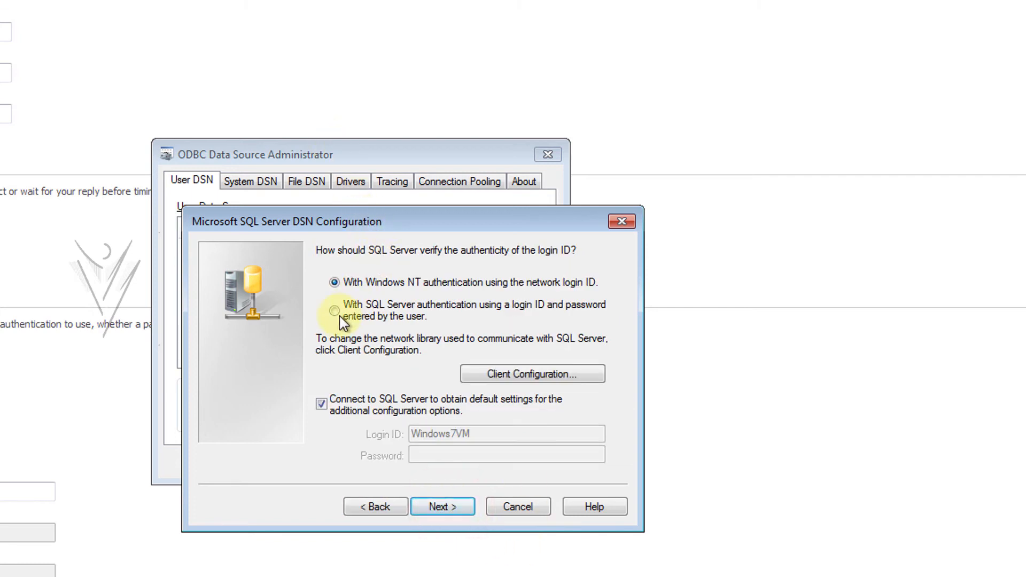
- Select SQL Server authentication for the DSN with login ID sa and enter the account password
left_click(334, 311)
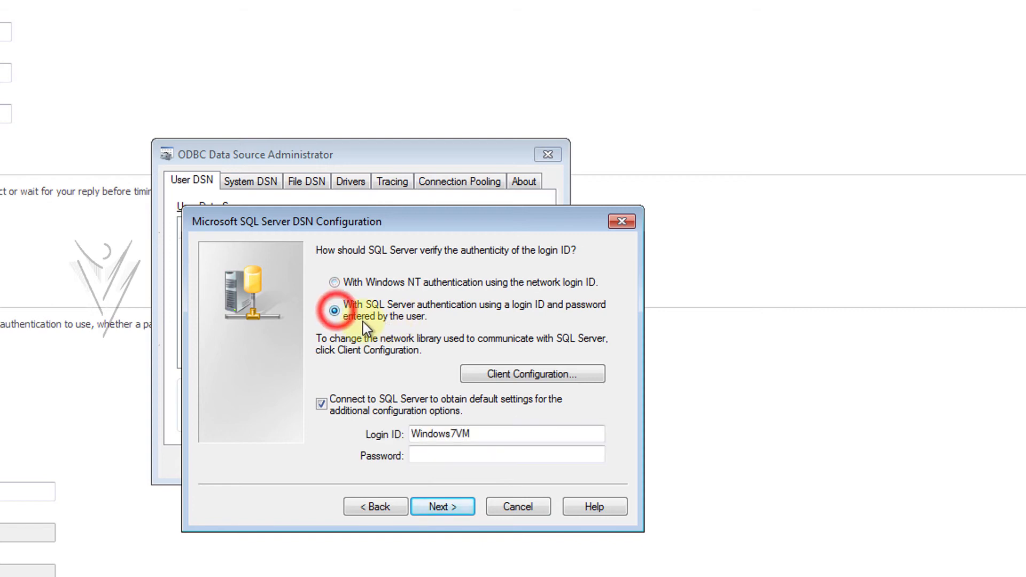
left_click(505, 431)
left_click_drag(465, 431, 412, 435)
type("sa")
key("Tab")
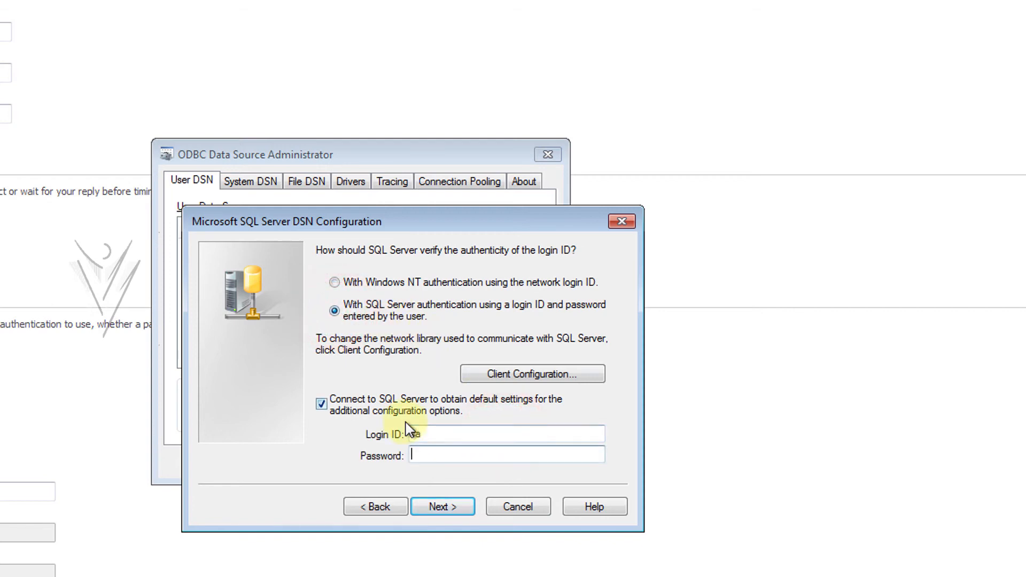
type("••••••••")
left_click(448, 508)
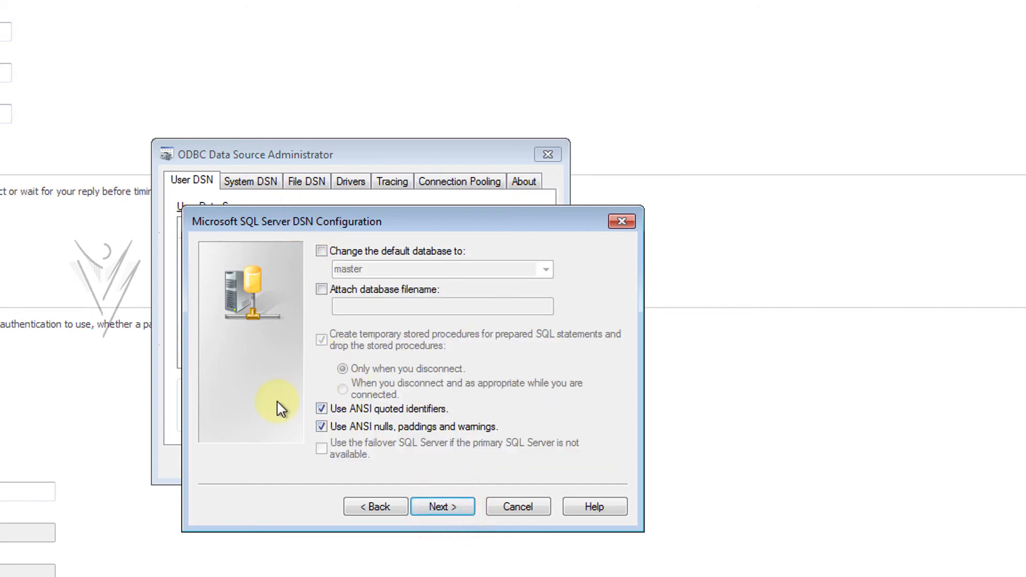
- Accept the default database and language settings of UDSN_SX05_SA and test the data source
left_click(445, 500)
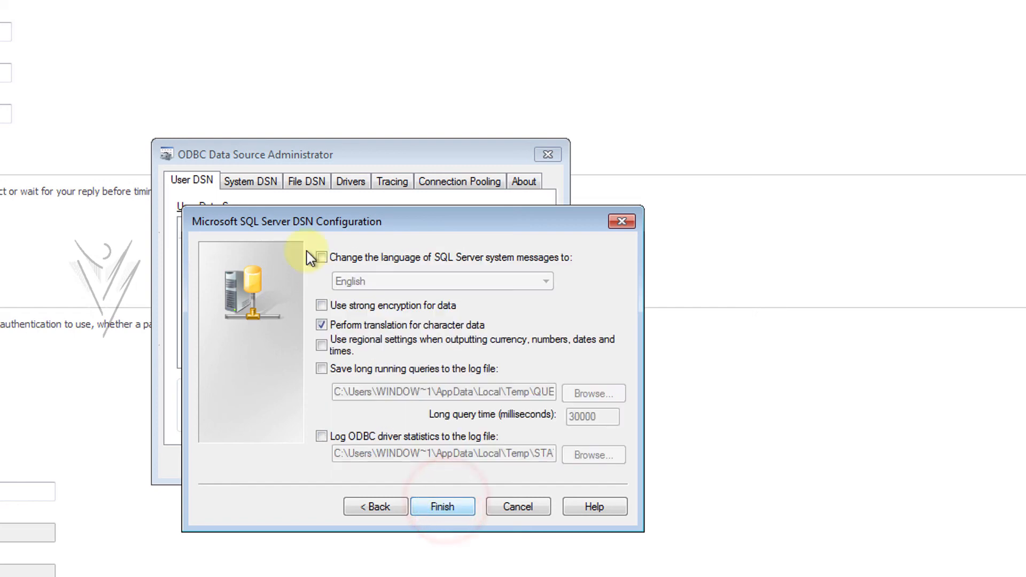
left_click(425, 505)
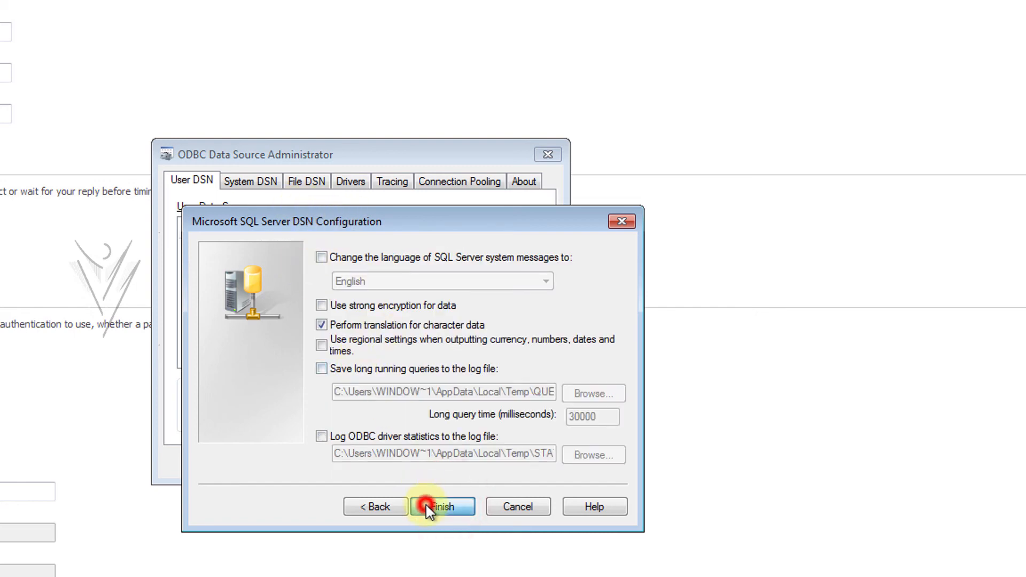
left_click(372, 518)
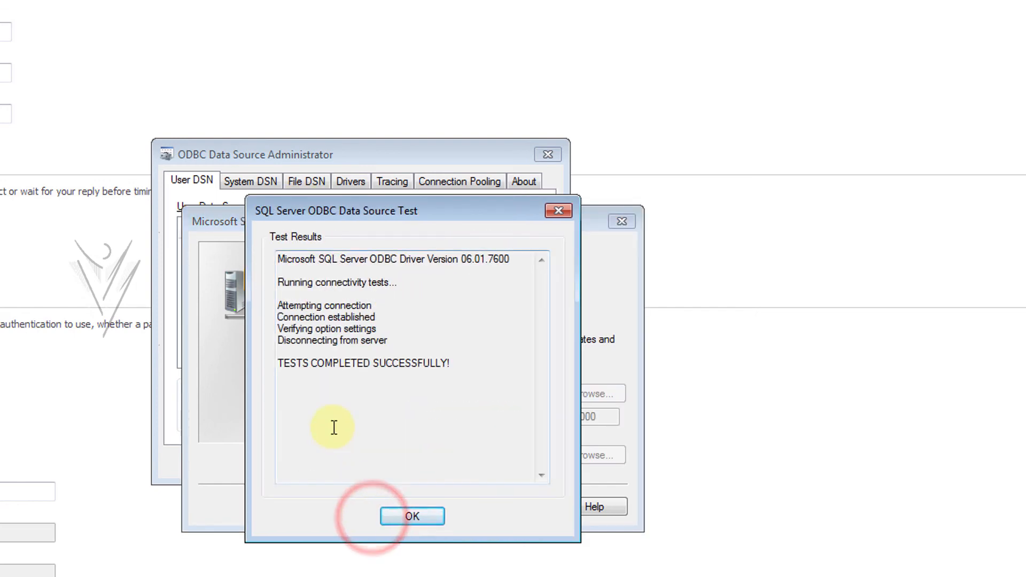
- Close the test results, save the UDSN_SX05_SA user DSN, and reopen its configuration to check it without making changes
left_click(411, 514)
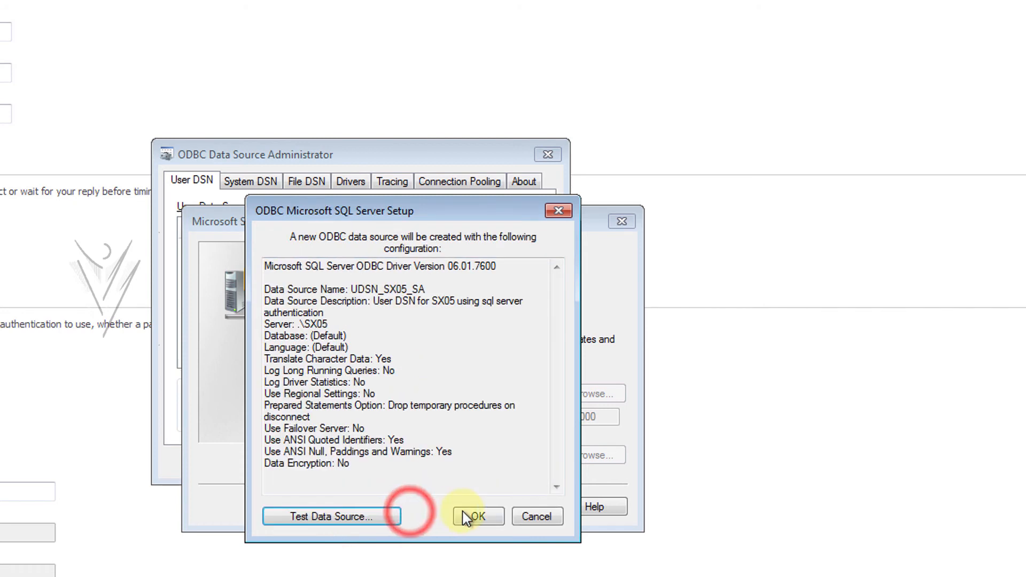
left_click(464, 512)
double_click(239, 295)
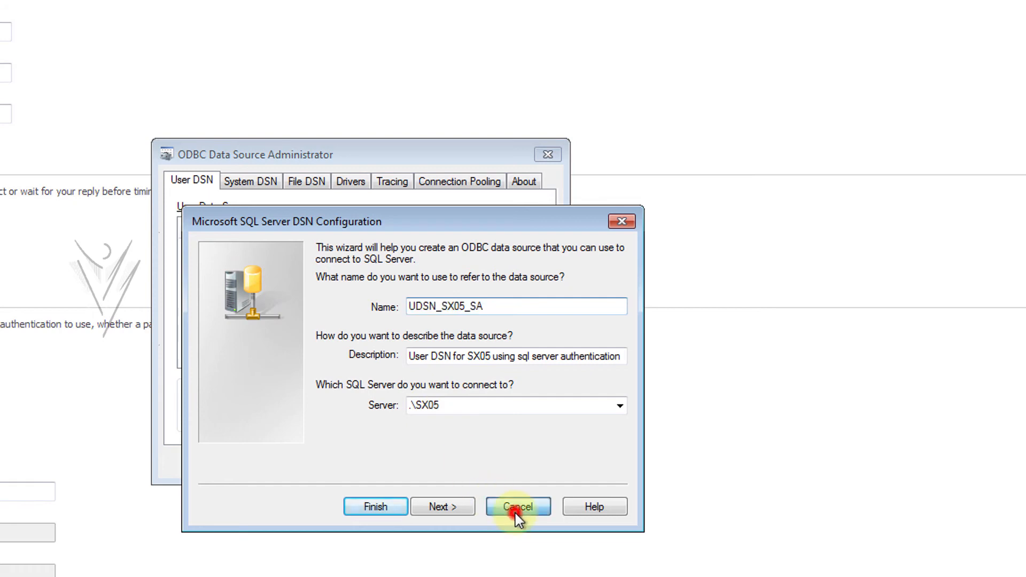
left_click(517, 508)
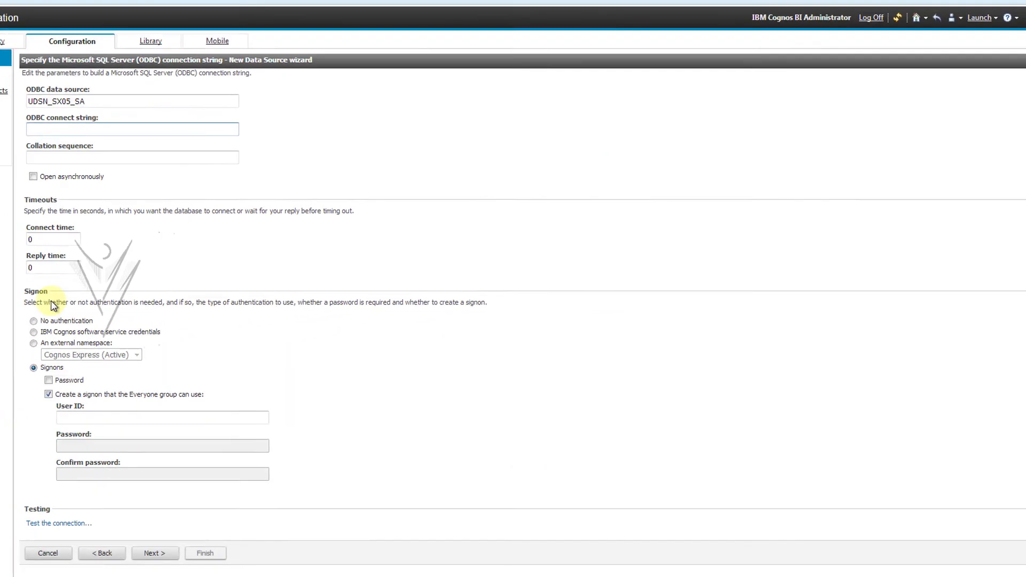
- Set the signon of the Microsoft SQL Server (ODBC) connection to No authentication and test the connection
left_click(125, 312)
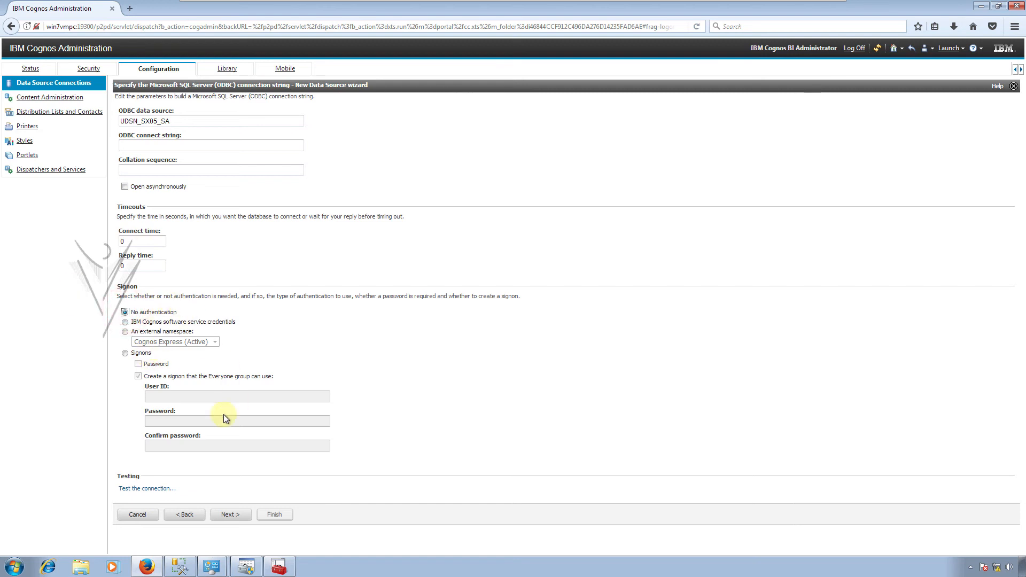
left_click(163, 490)
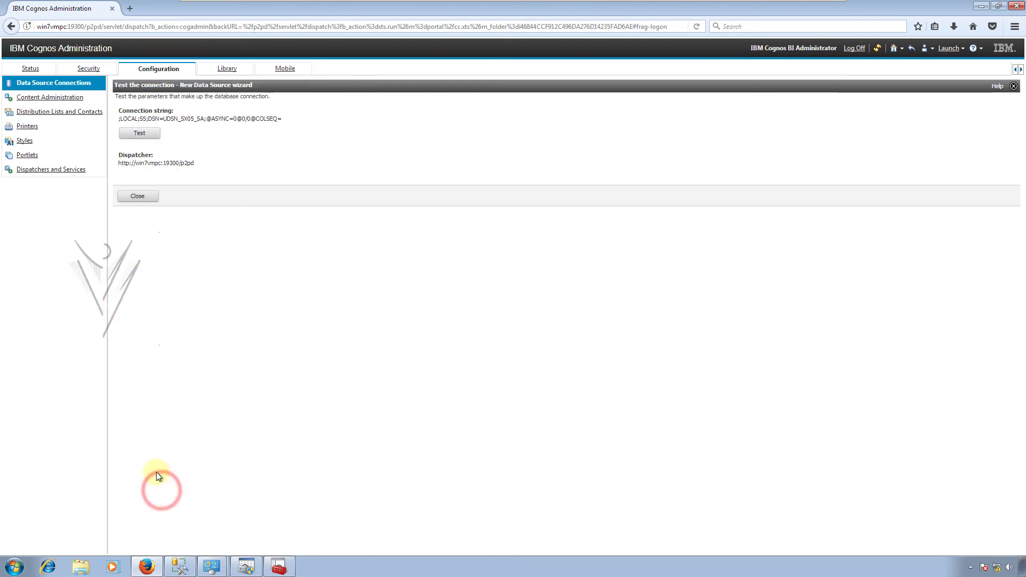
left_click(140, 137)
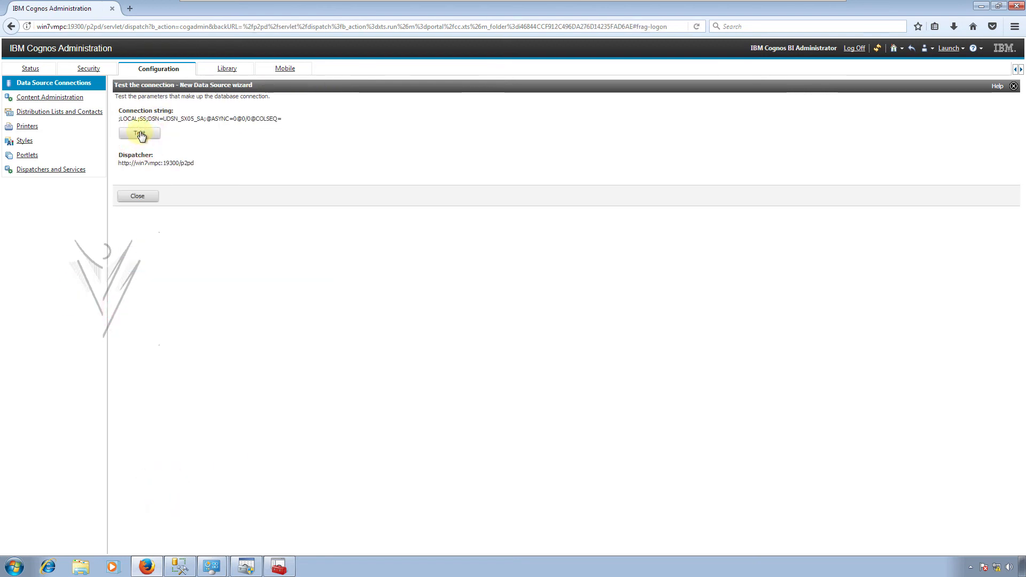
left_click(141, 136)
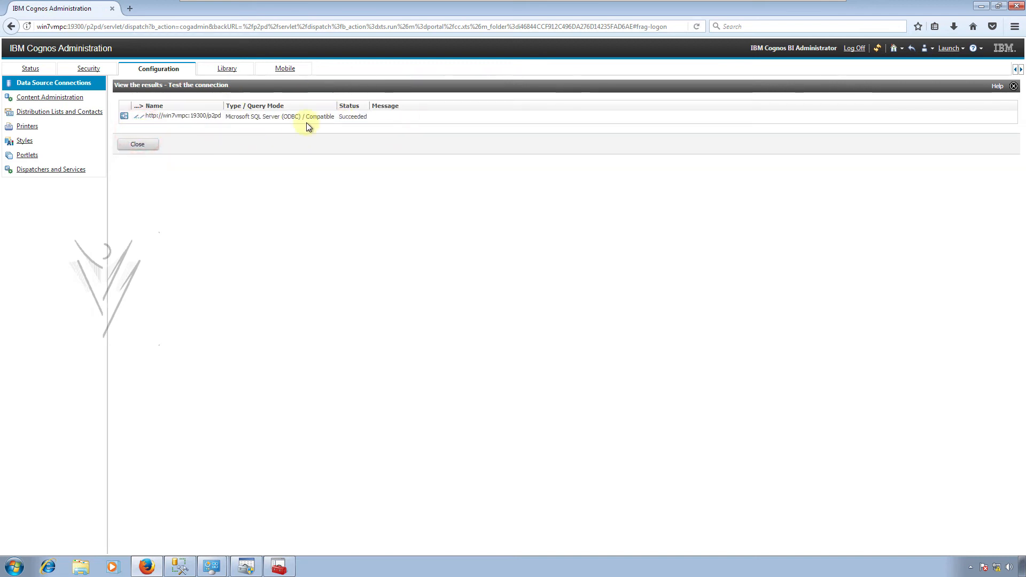
left_click(139, 143)
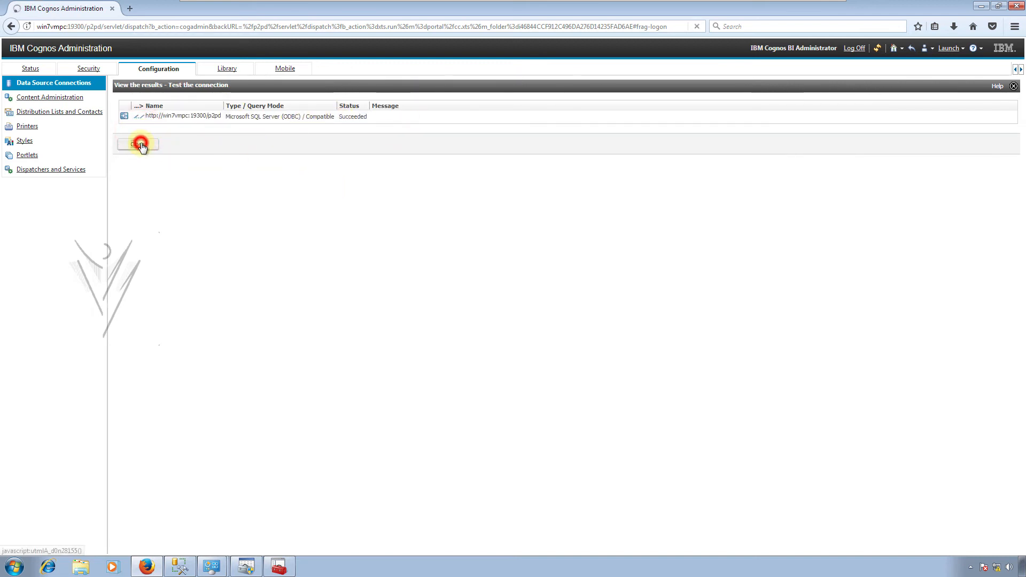
left_click(136, 197)
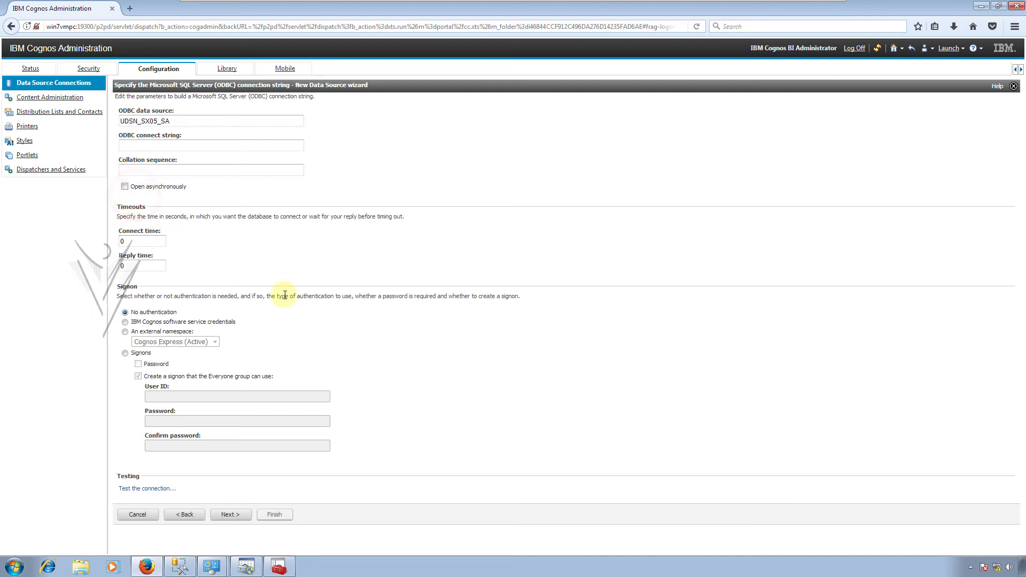
- Turn off the JDBC connection configuration for SX05_03 and finish creating the data source
left_click(241, 517)
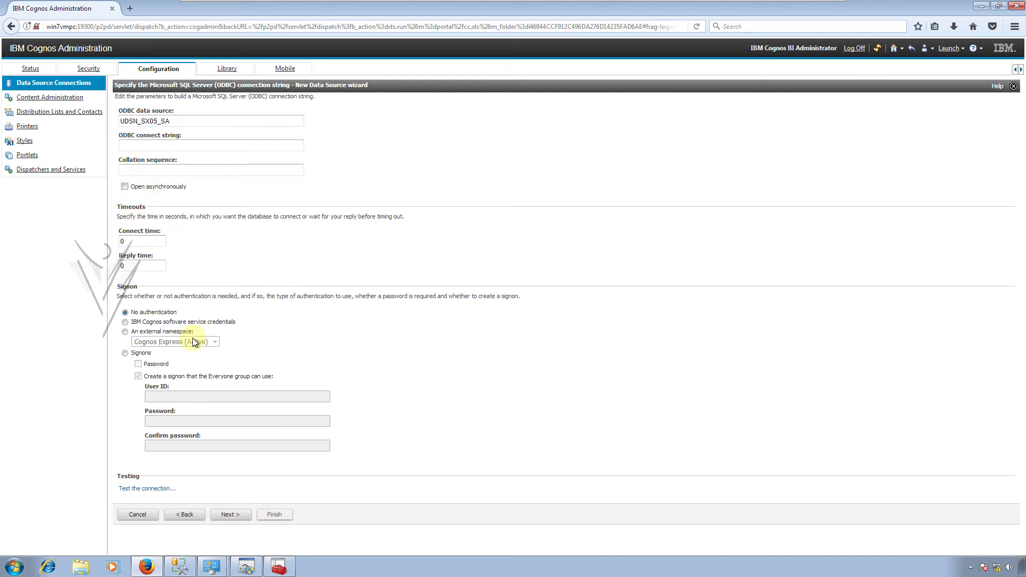
left_click(183, 514)
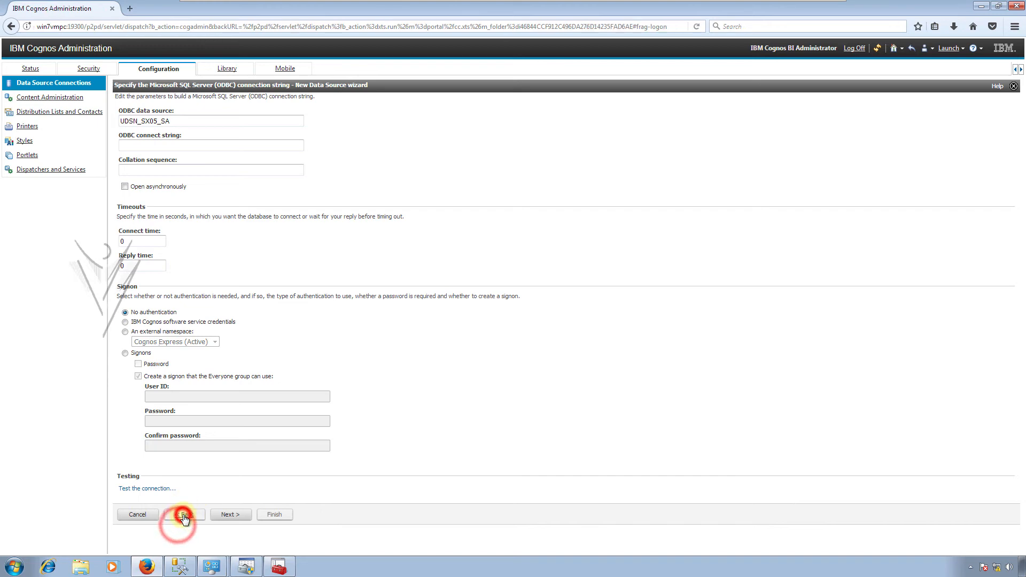
left_click(183, 207)
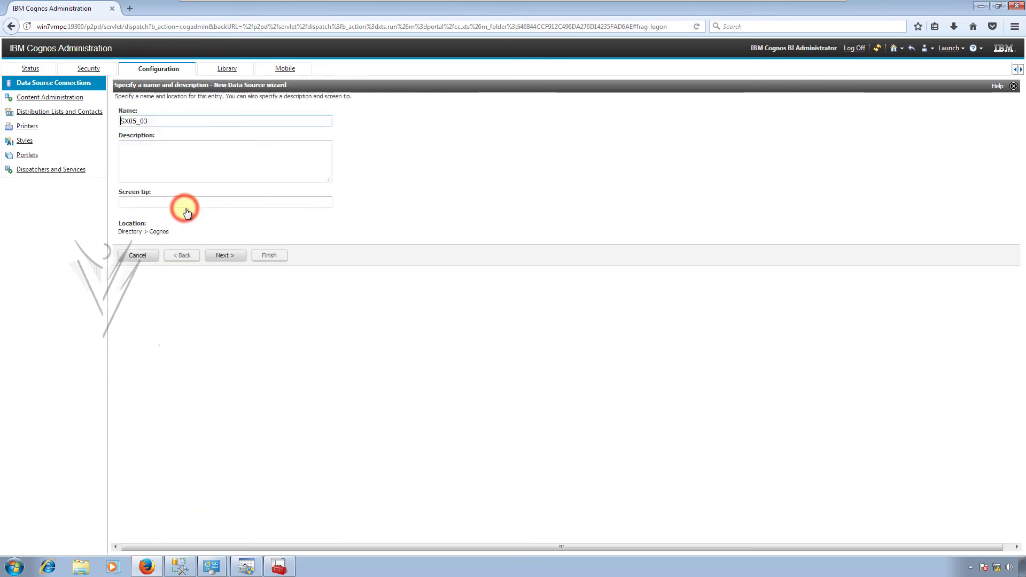
left_click(178, 259)
left_click(223, 256)
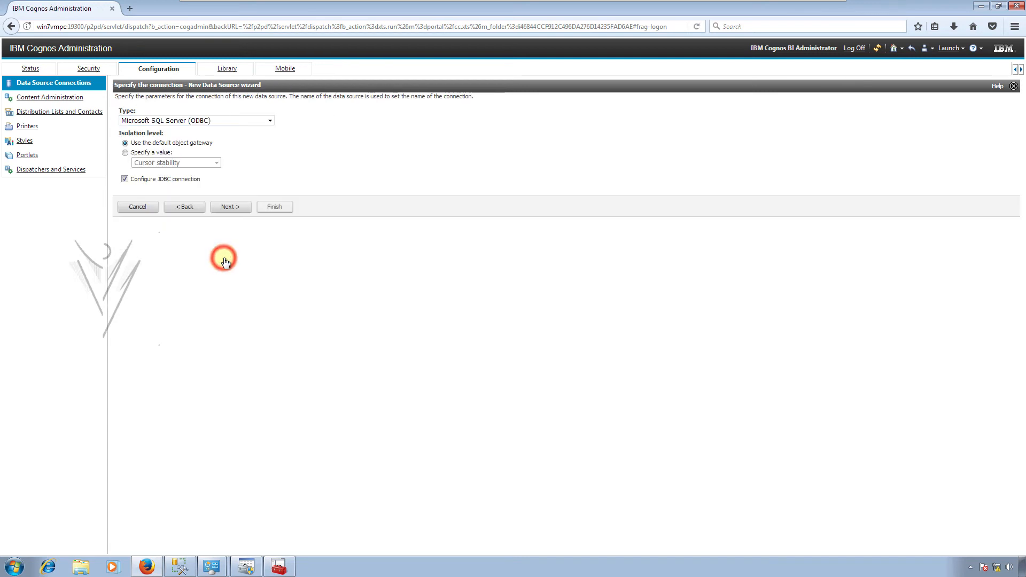
left_click(125, 179)
left_click(212, 209)
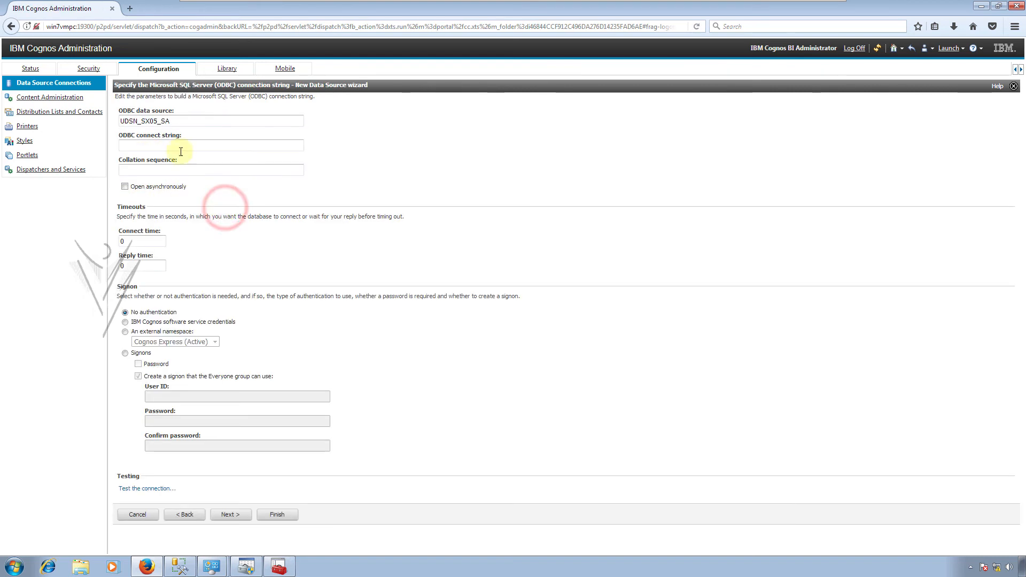
left_click(272, 514)
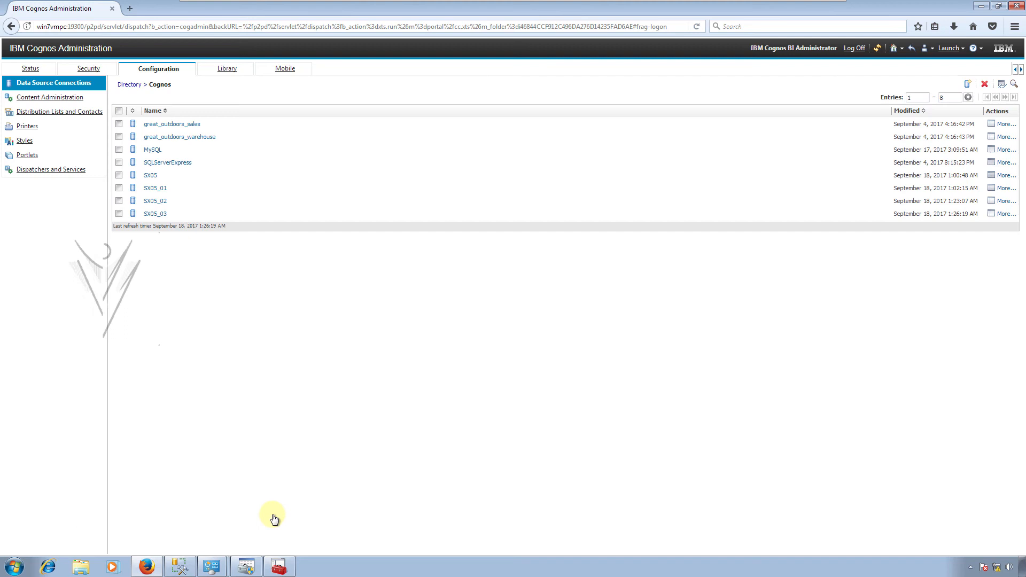
- Start a new data source named SX05_04 and continue to its connection settings
left_click(967, 84)
type("UDSN_SX05_SA")
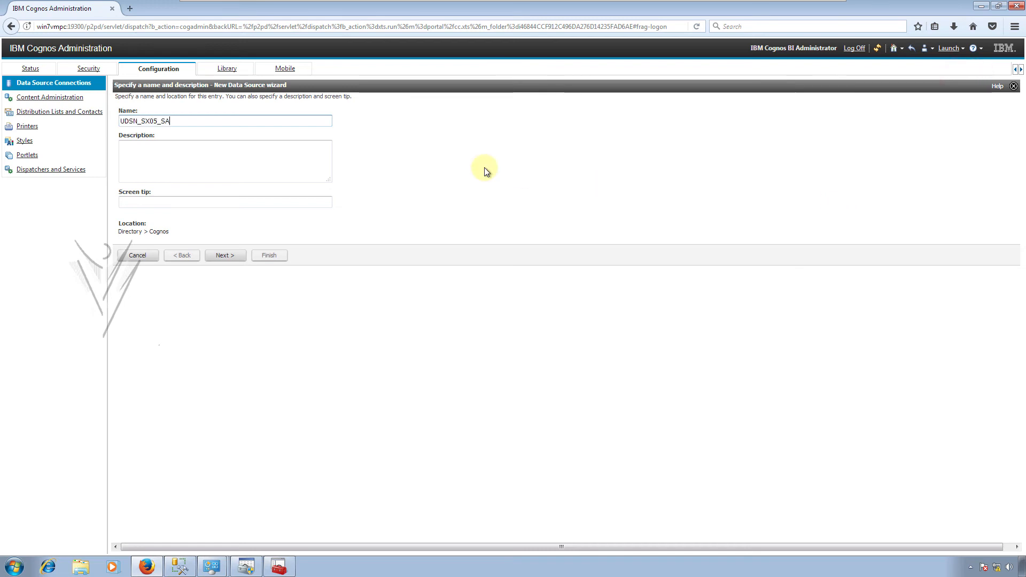
key("ctrl+a")
type("S")
key("Down")
key("Down")
key("Down")
key("Down")
key("Down")
key("Down")
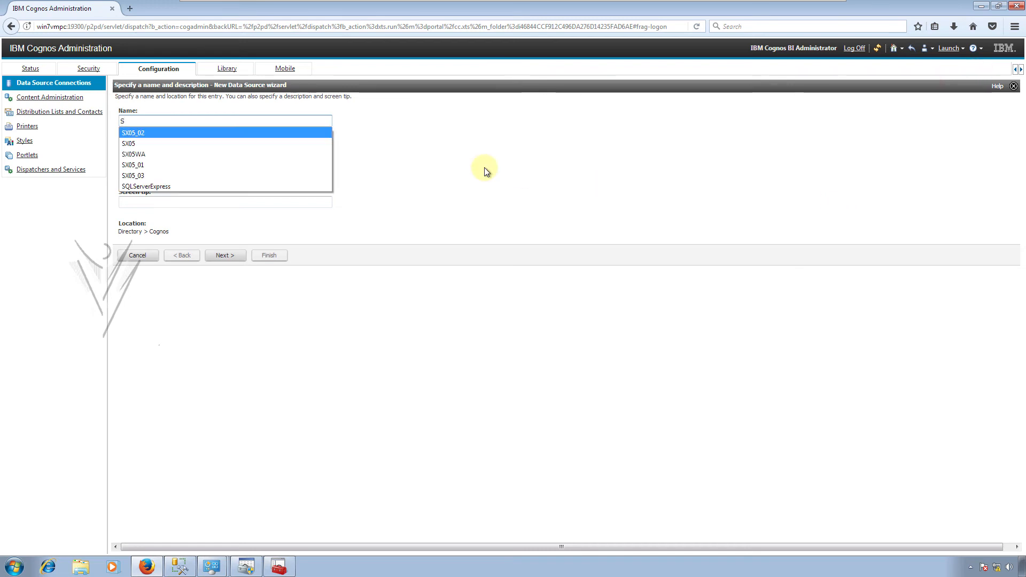
key("Up")
key("Tab")
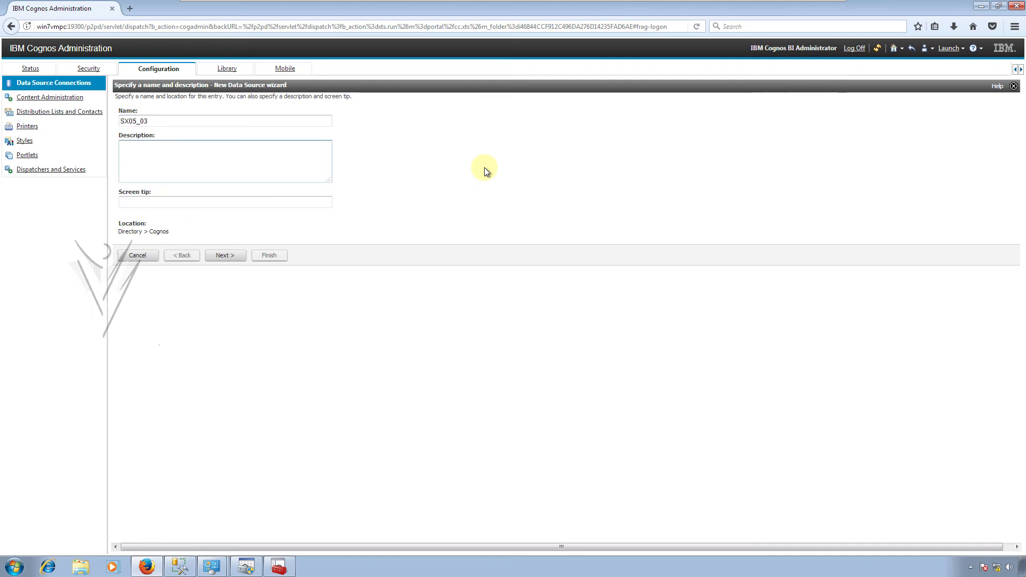
left_click(160, 120)
key("BackSpace")
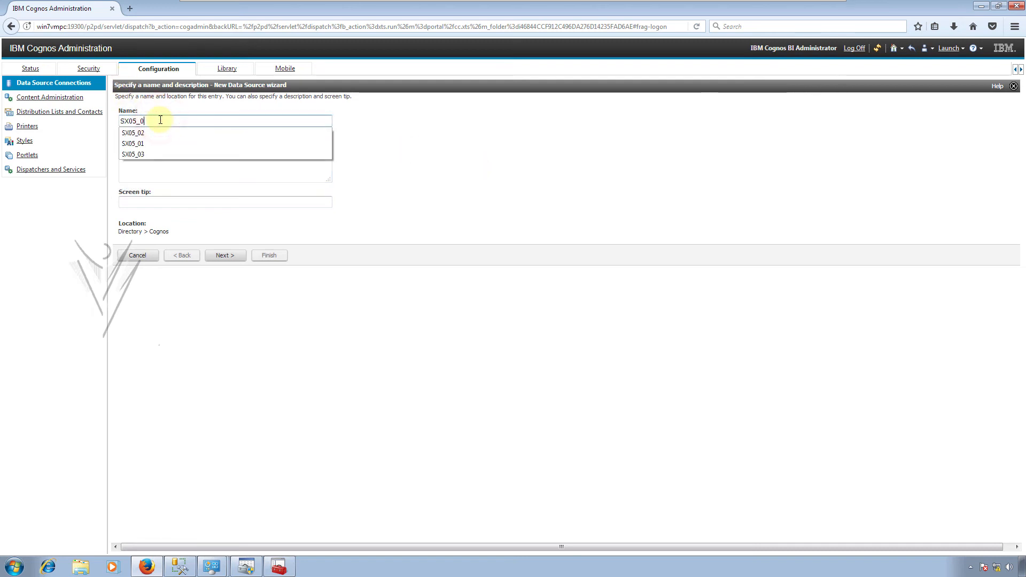
type("4")
left_click(225, 255)
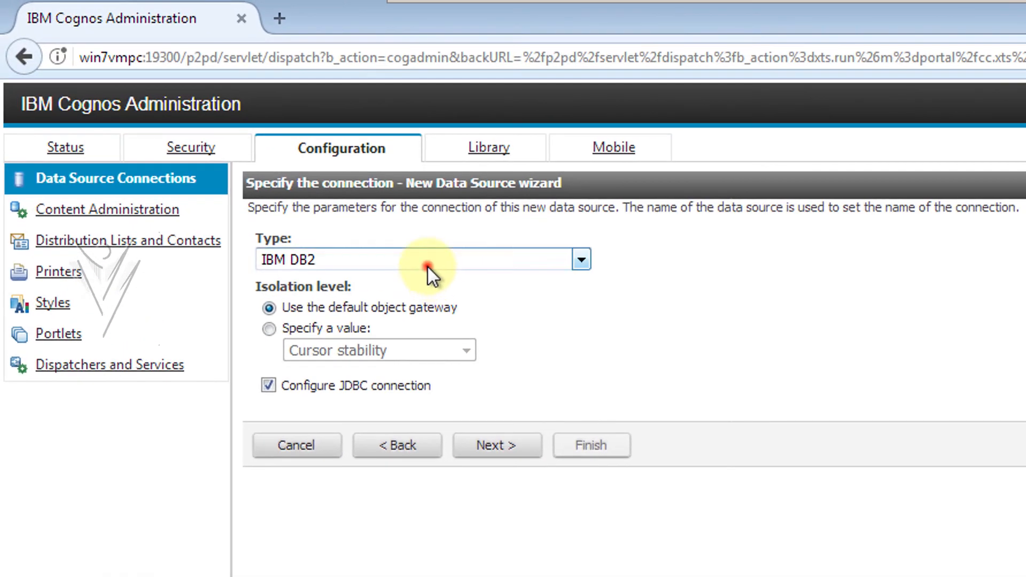
- Set the connection type of SX05_04 to ODBC and enter UDSN_SX05_SA as the ODBC data source
left_click(199, 121)
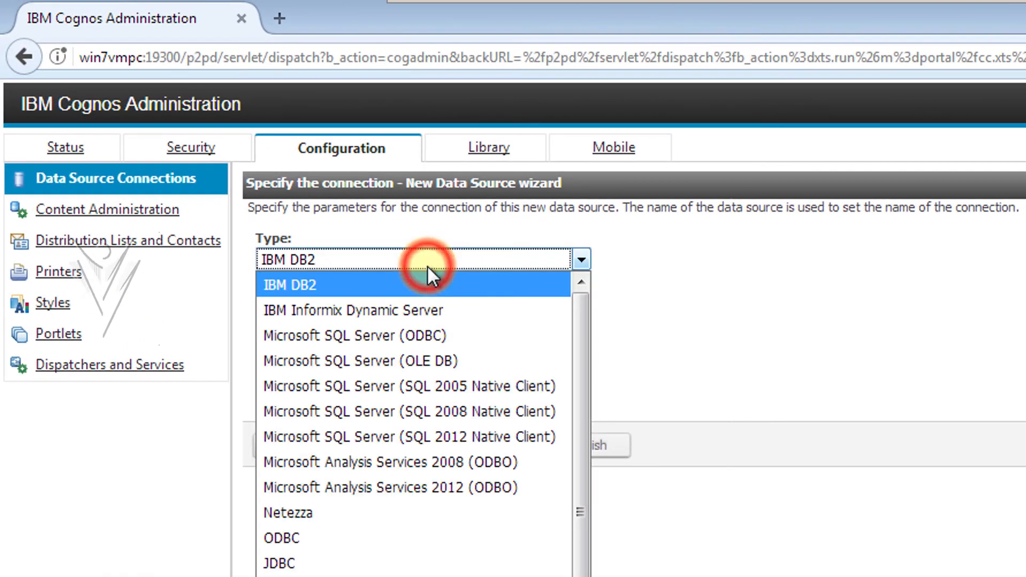
left_click(434, 543)
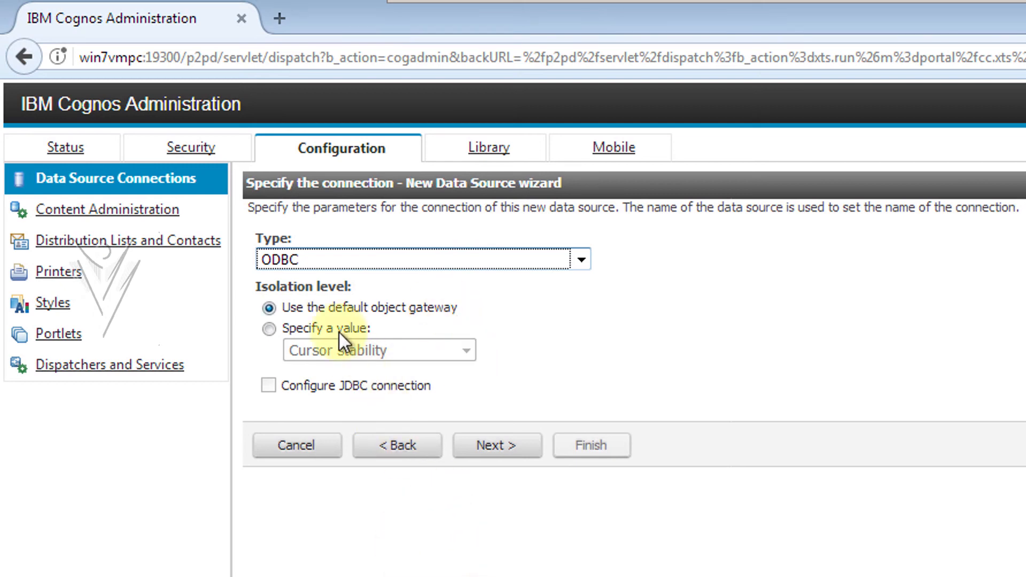
left_click(487, 448)
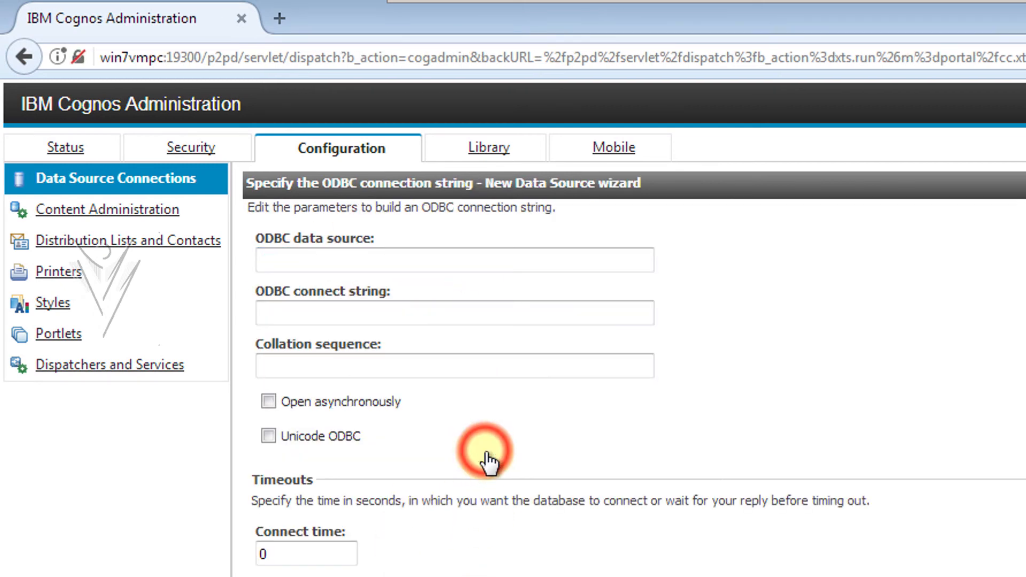
left_click(384, 251)
type("UDSN_SX05_SA")
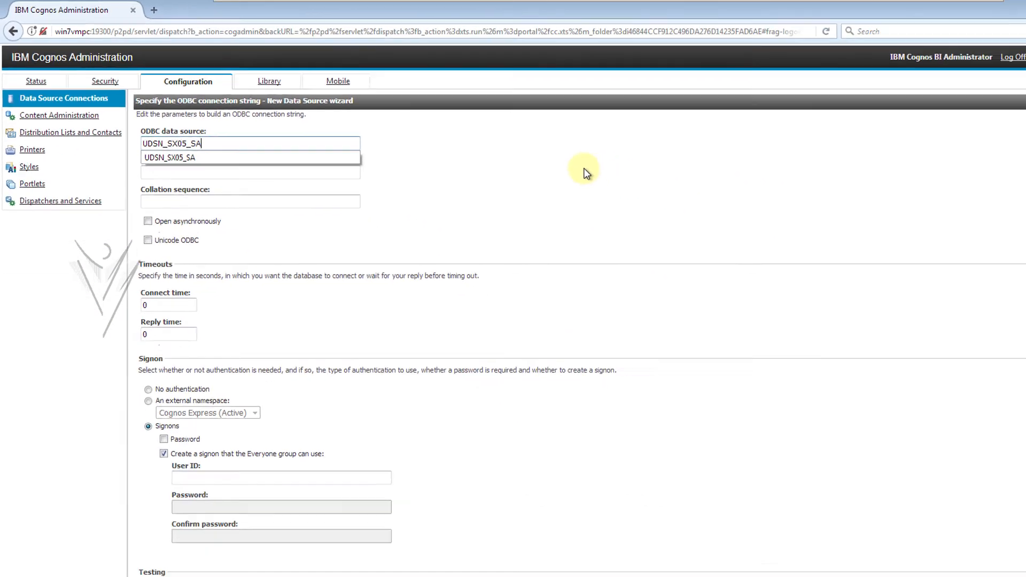
left_click(526, 154)
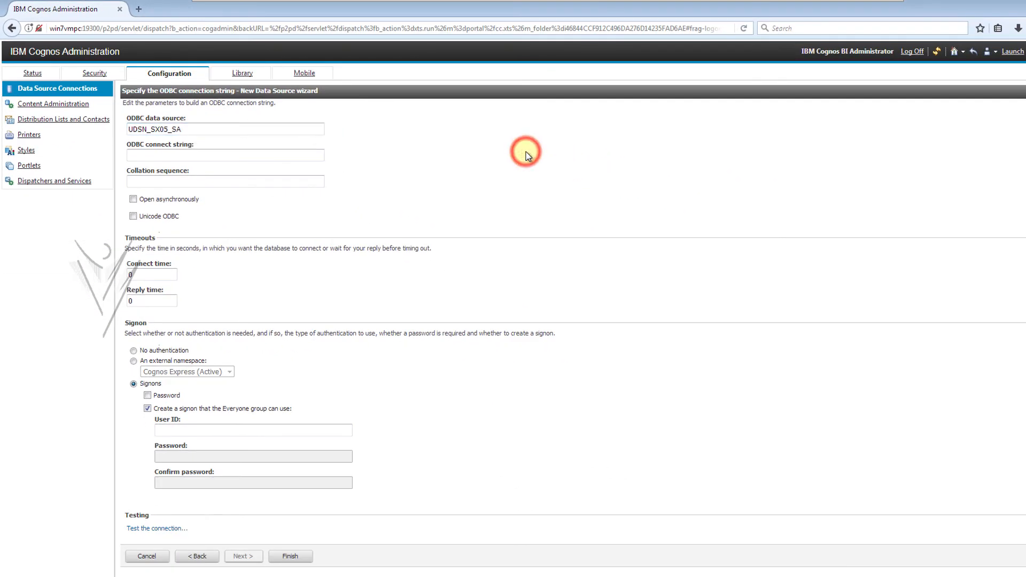
- Test the SX05_04 connection with No authentication as the signon and finish creating the data source
left_click(134, 351)
left_click(170, 529)
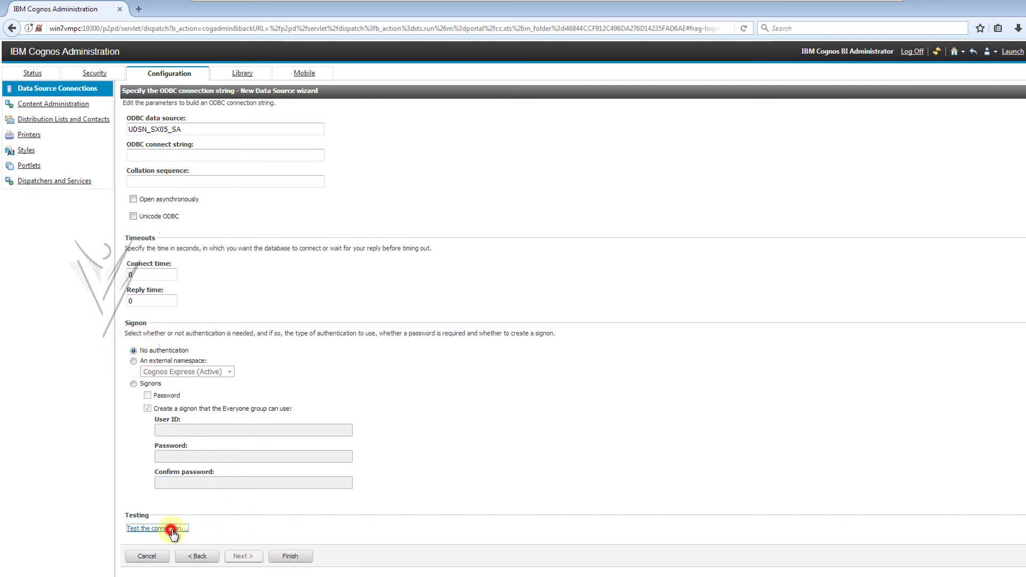
left_click(153, 142)
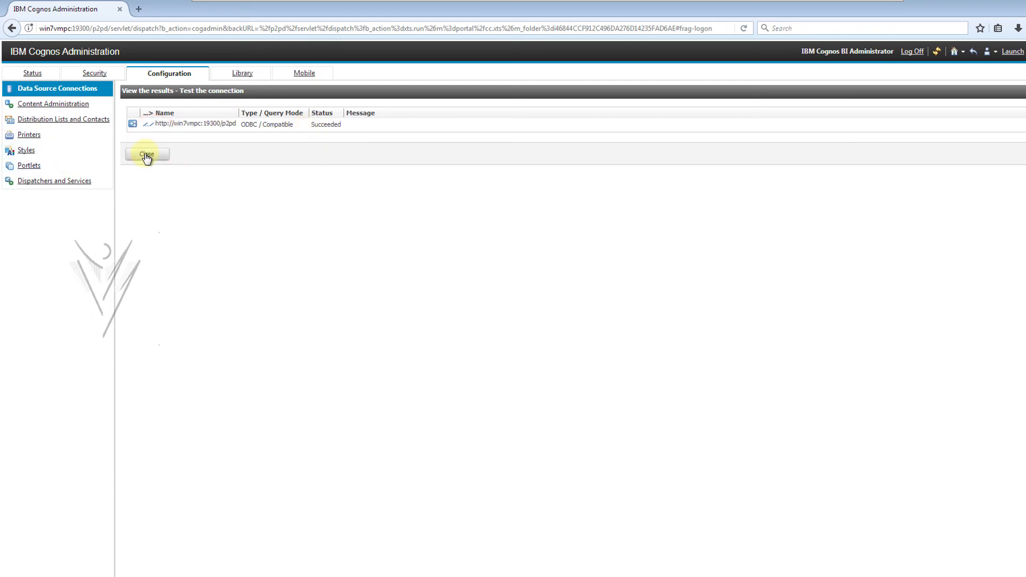
left_click(146, 155)
left_click(146, 209)
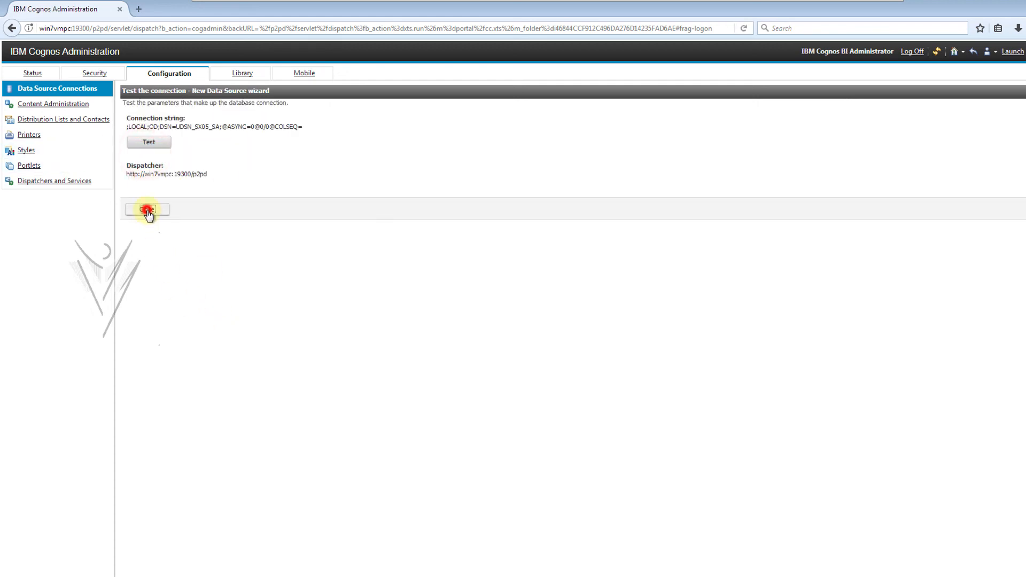
left_click(288, 556)
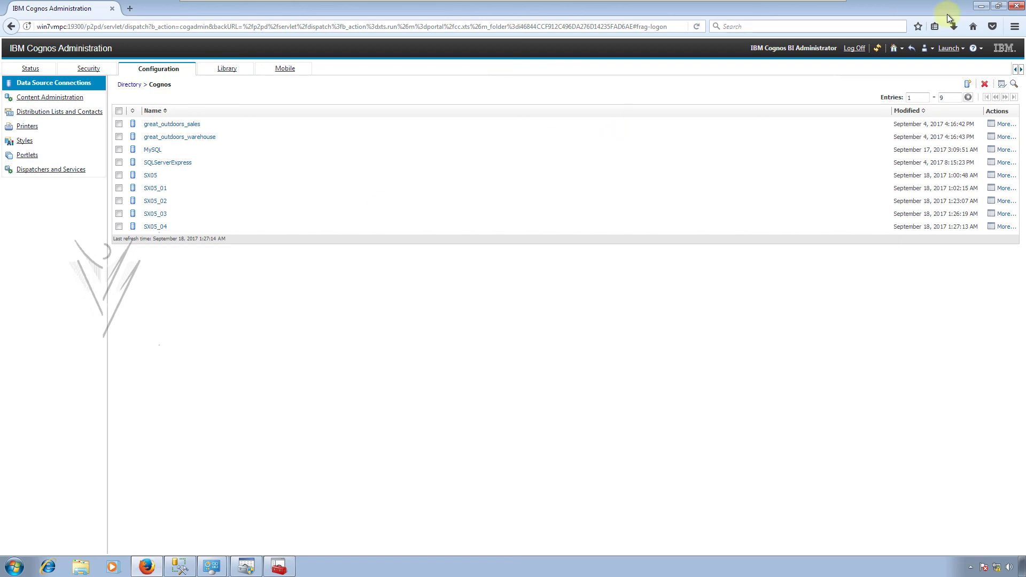
- Start another new data source in the Cognos directory
left_click(968, 84)
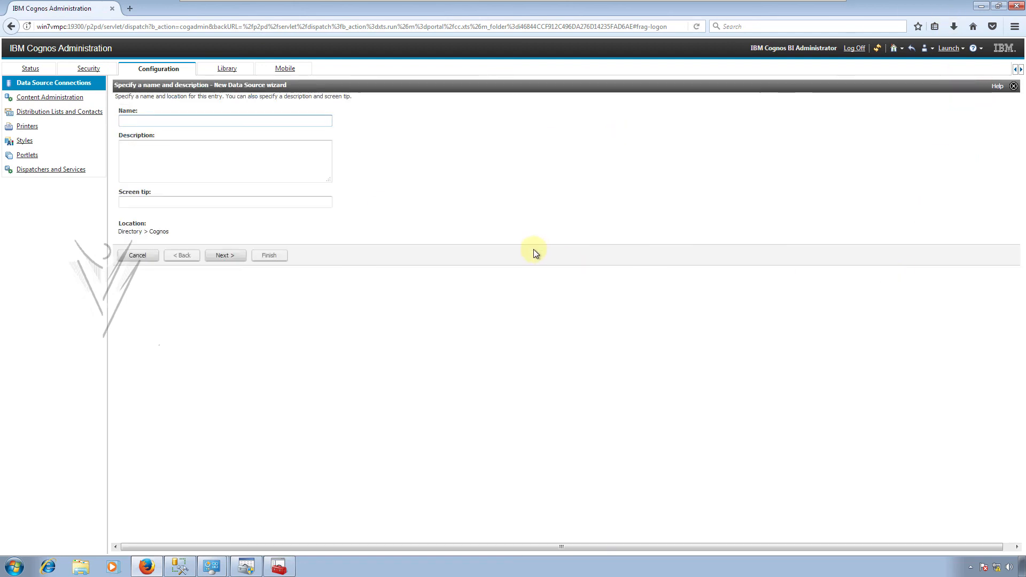
type("UDSN_SX05_SA")
key("ctrl+a")
type("US")
type("SQL")
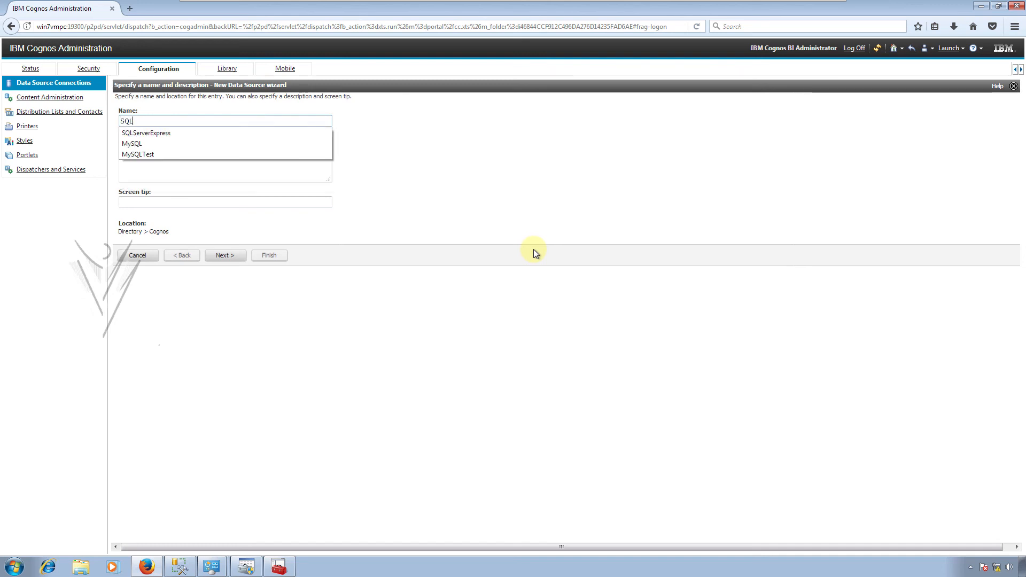
key("BackSpace")
key("BackSpace")
key("BackSpace")
- Name the new data source SX05_05, reusing the earlier SX05_04 entry as the base
type("S")
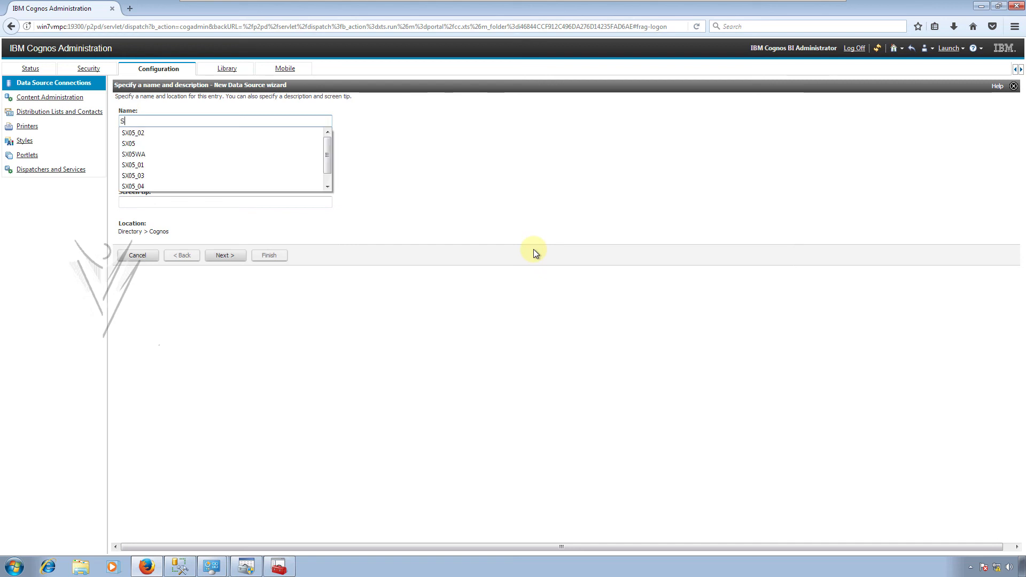
key("Down")
key("Down")
key("Down")
key("Down")
key("Down")
key("Down")
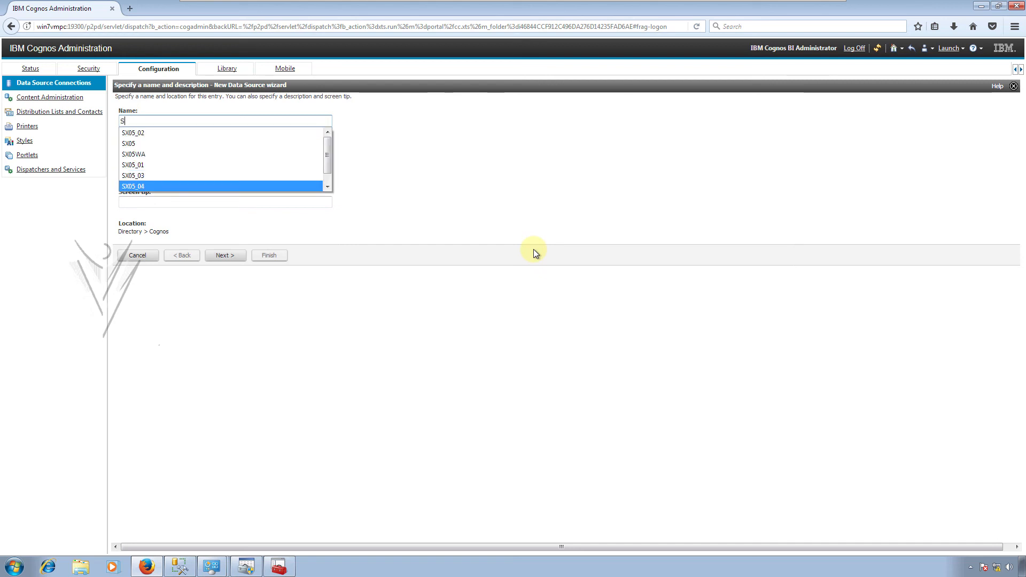
key("Tab")
key("shift+Tab")
key("End")
key("BackSpace")
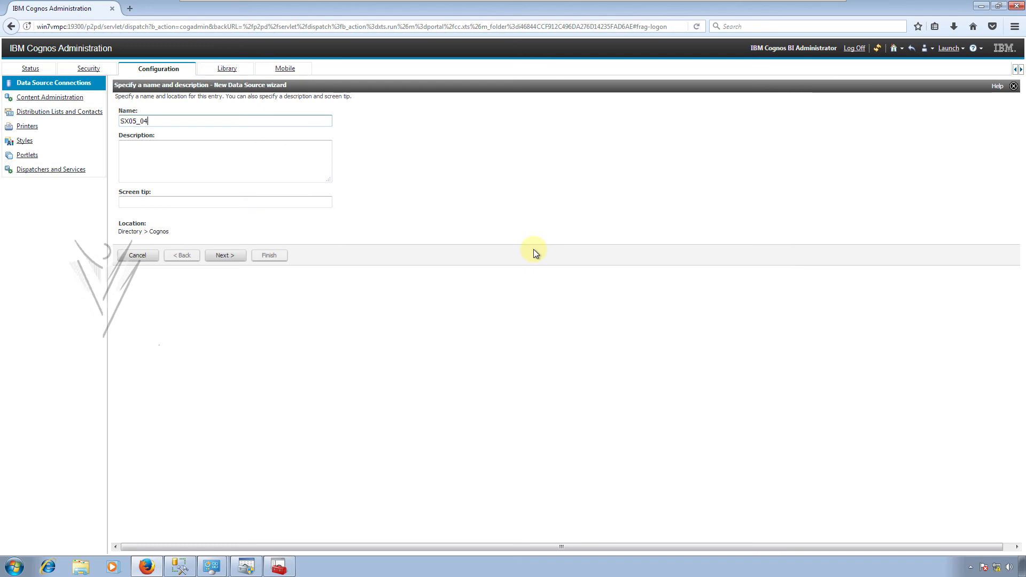
type("5")
left_click(428, 314)
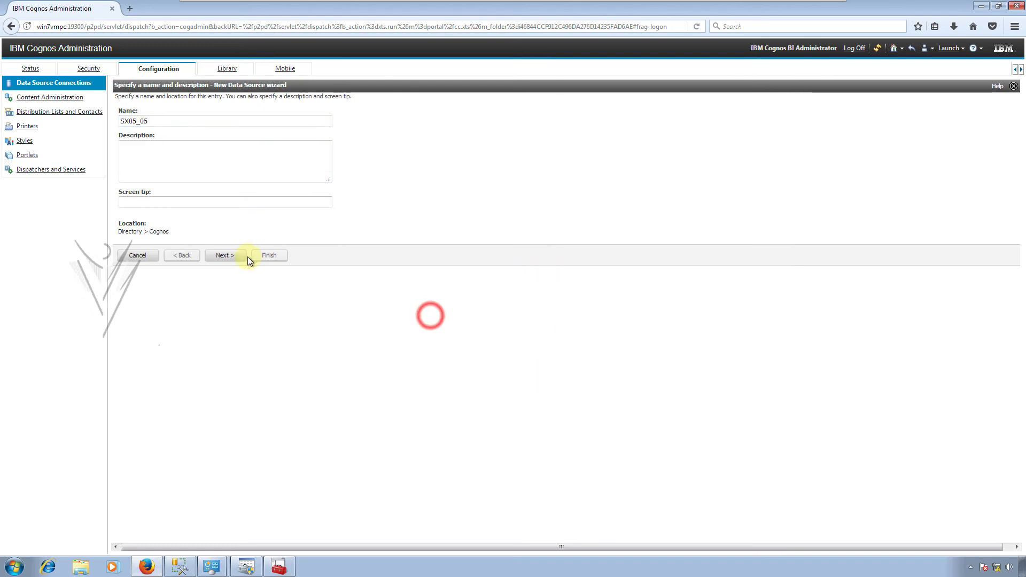
- Set the connection type of SX05_05 to Microsoft SQL Server (SQL 2008 Native Client) without a JDBC connection
left_click(227, 256)
left_click(188, 121)
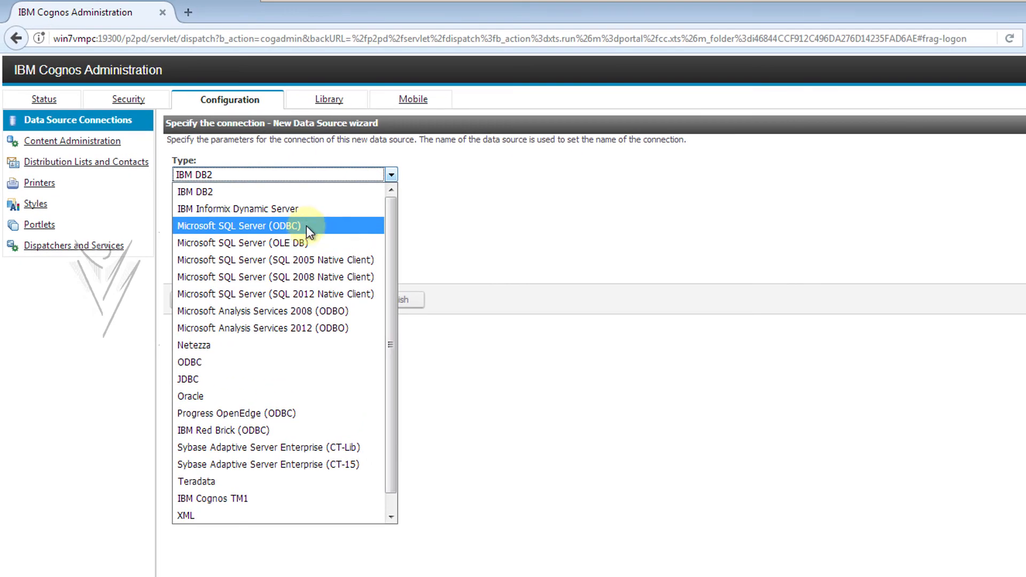
left_click(333, 282)
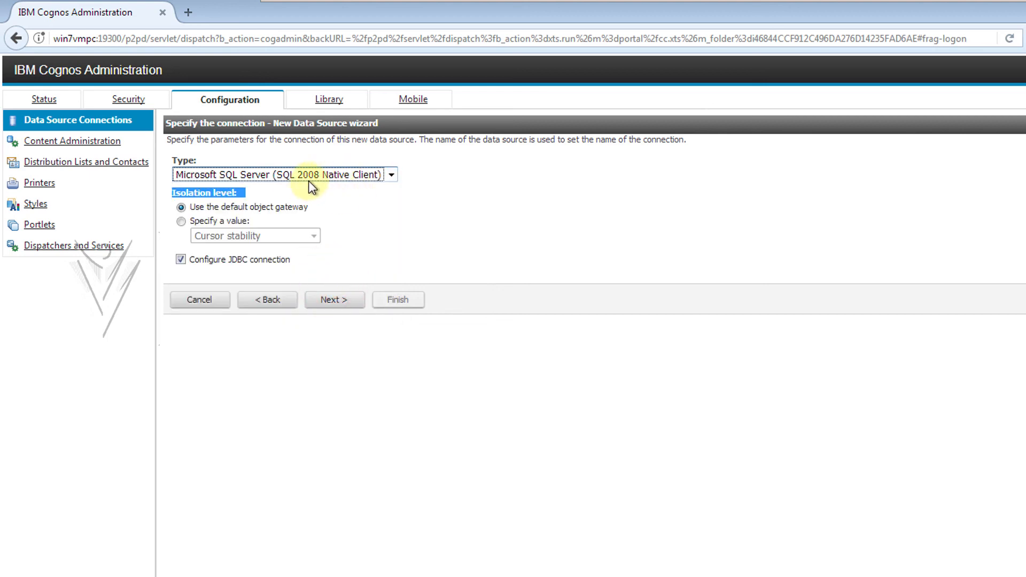
left_click(182, 259)
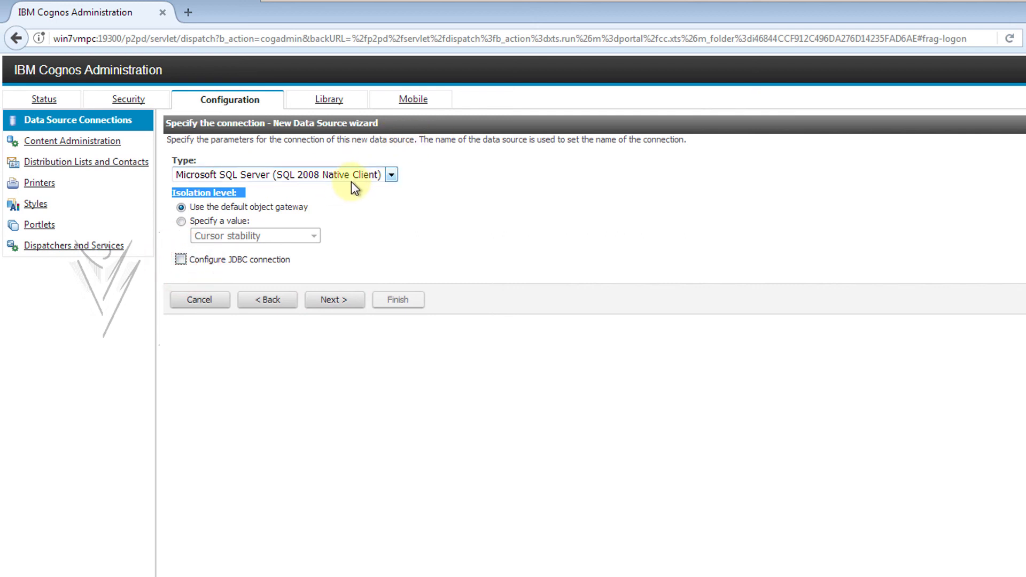
left_click(346, 309)
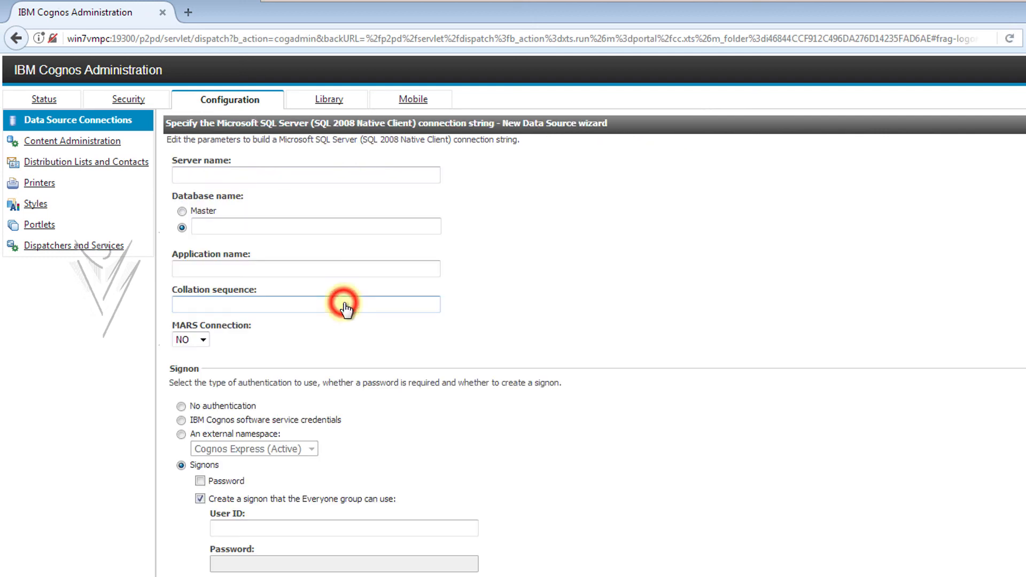
- Enter .\SX05 as the server name in the connection string parameters
left_click(267, 175)
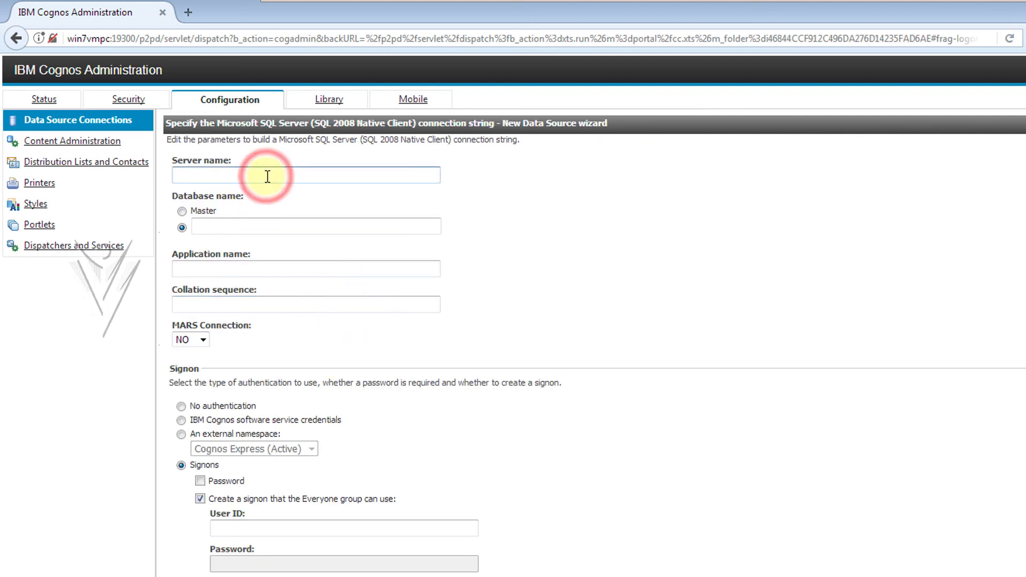
type(".\\")
key("Down")
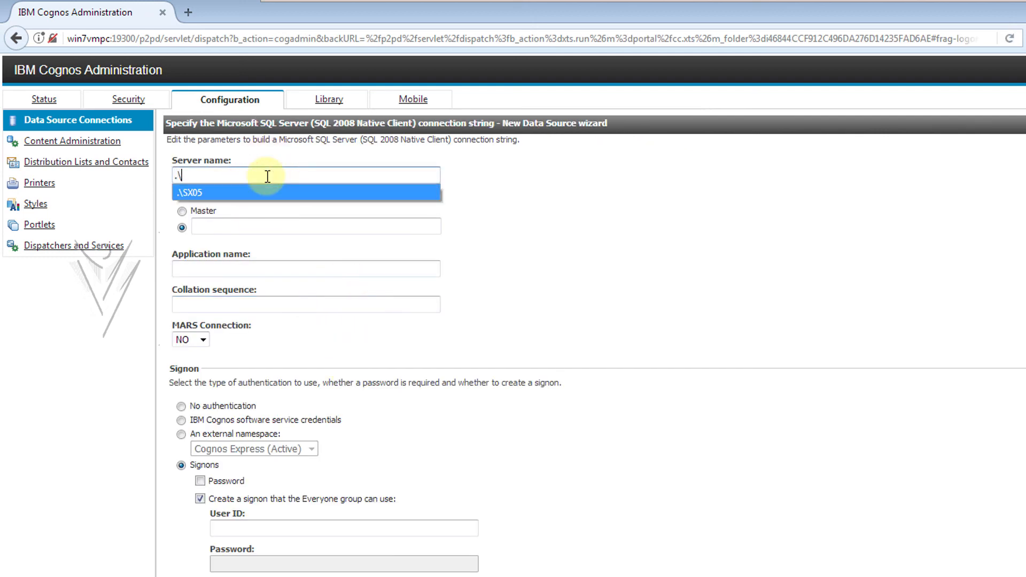
key("Tab")
key("Tab")
key("Tab")
key("Tab")
key("Tab")
key("Tab")
key("Tab")
key("Tab")
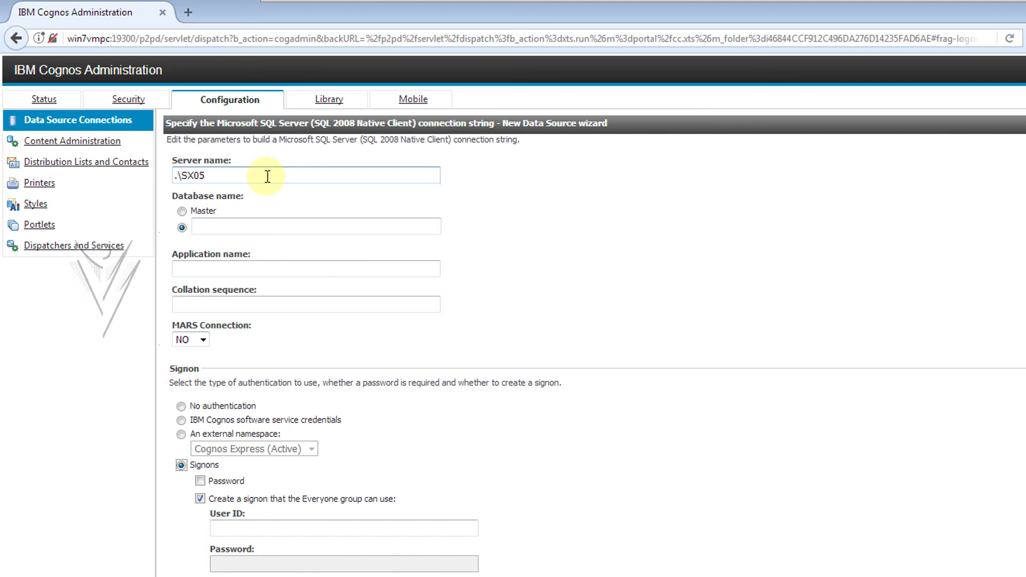
- Enable a password for the signon, enter user ID sa with its password and confirmation, and try to test the connection
left_click(200, 480)
left_click(267, 529)
type("s")
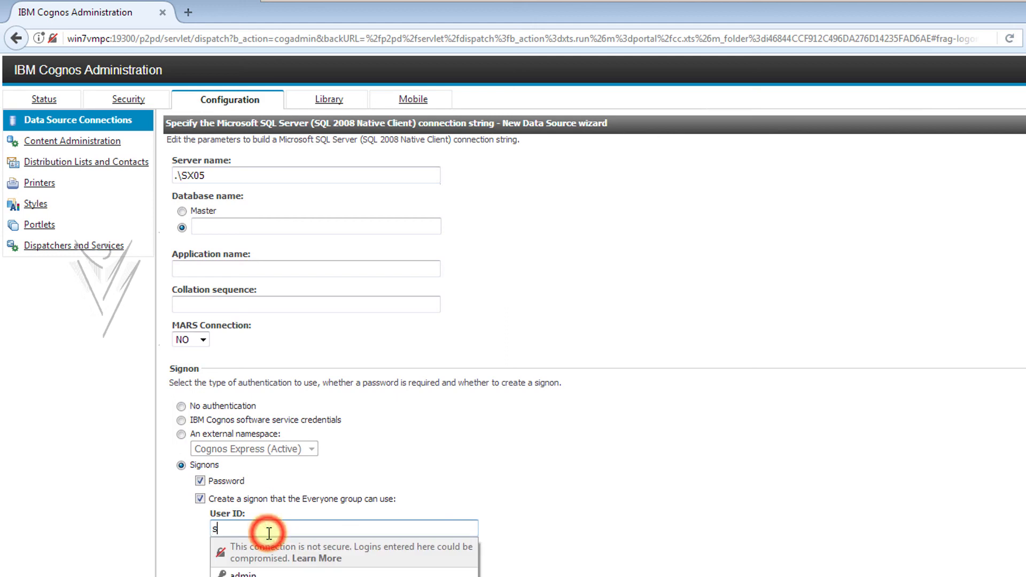
type("a")
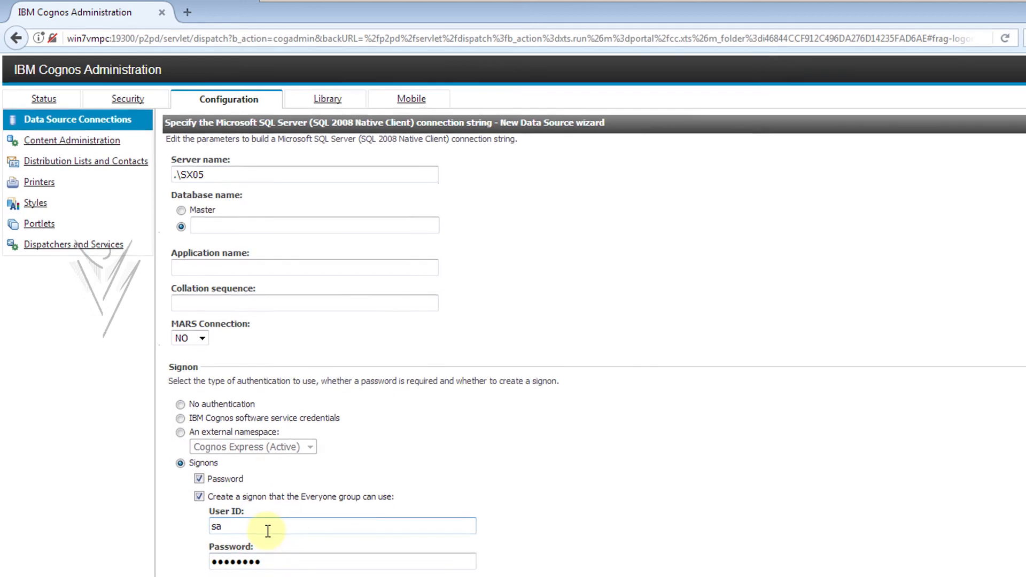
key("Tab")
type("••••")
type("••••")
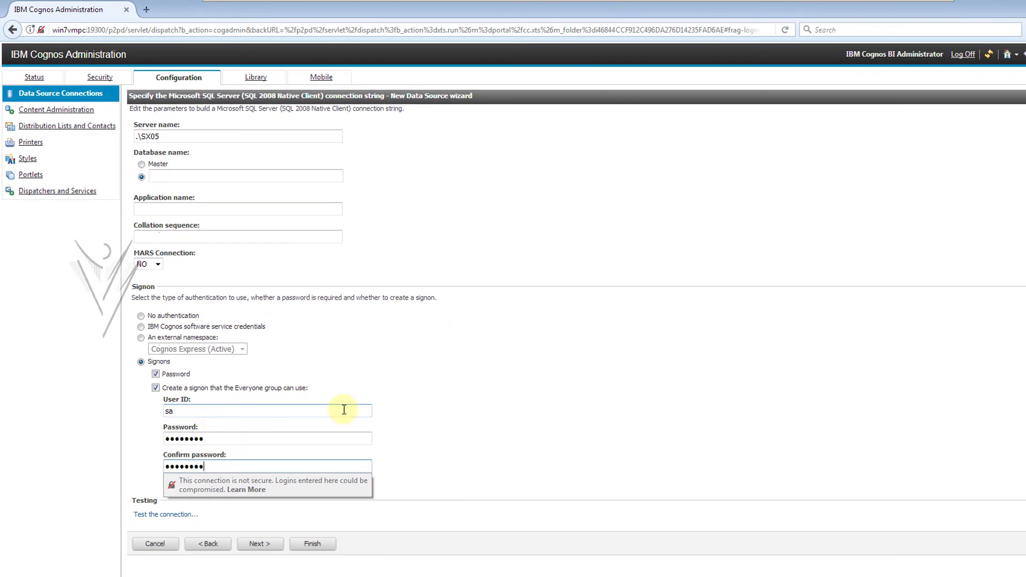
left_click(472, 427)
left_click(183, 516)
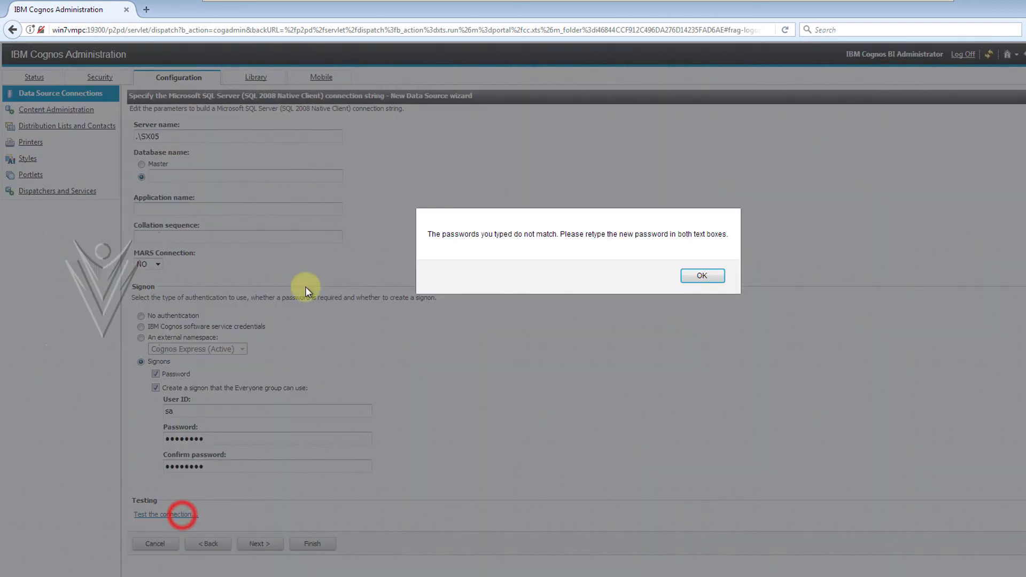
left_click(683, 279)
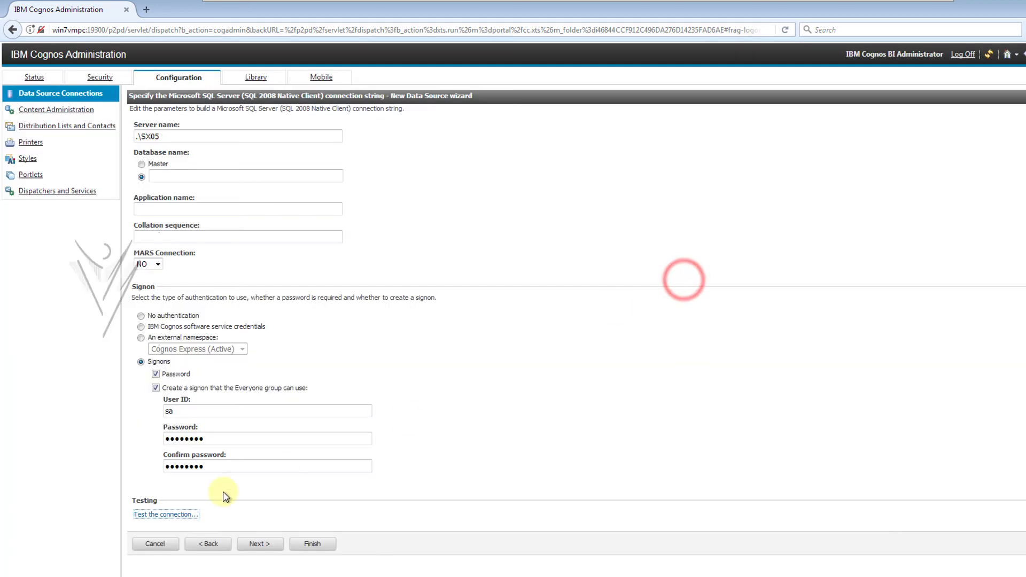
- Re-enter the signon password for sa in both the password and confirmation fields
double_click(219, 439)
type("••••")
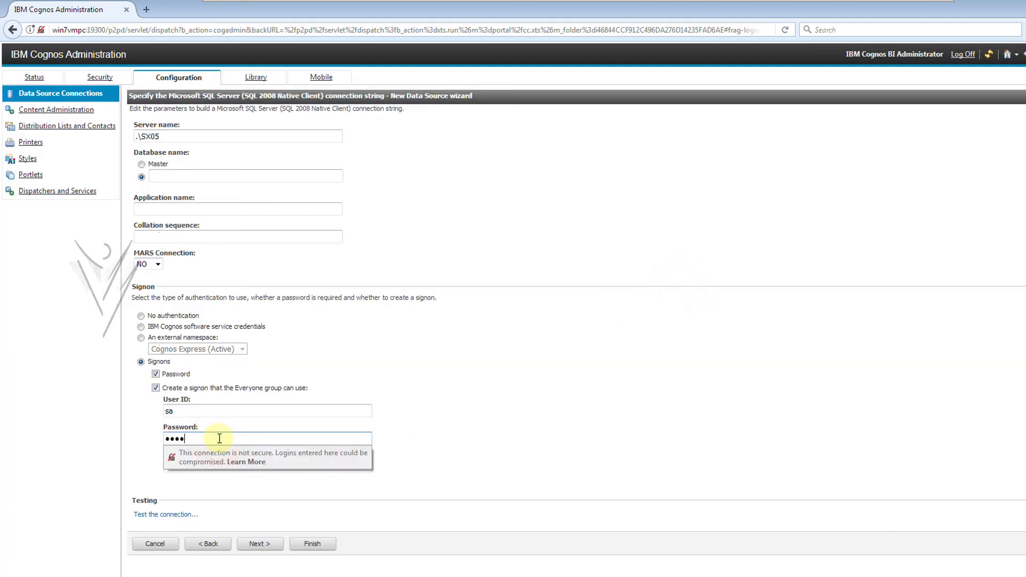
key("Tab")
type("••••")
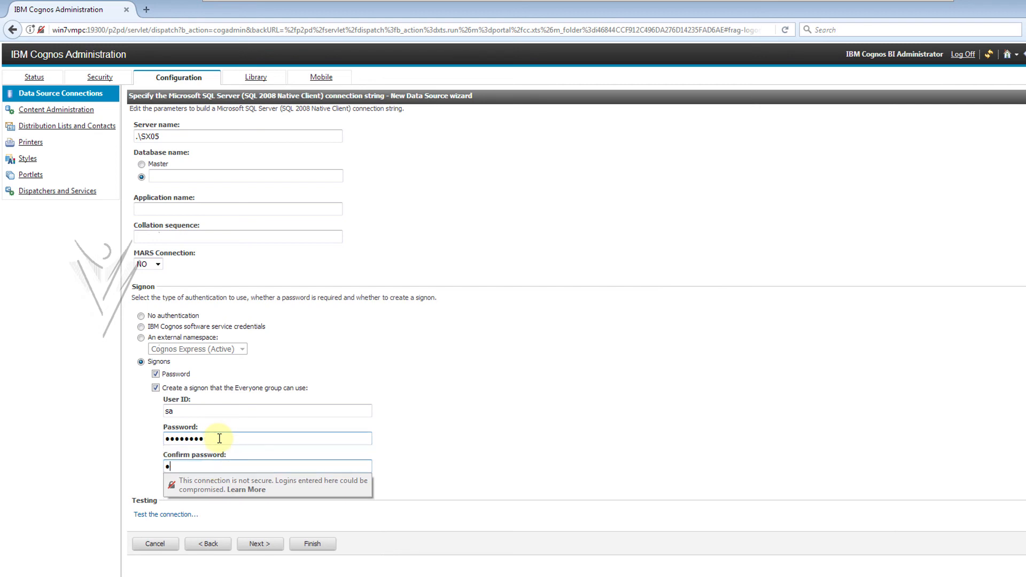
type("••••")
left_click(419, 456)
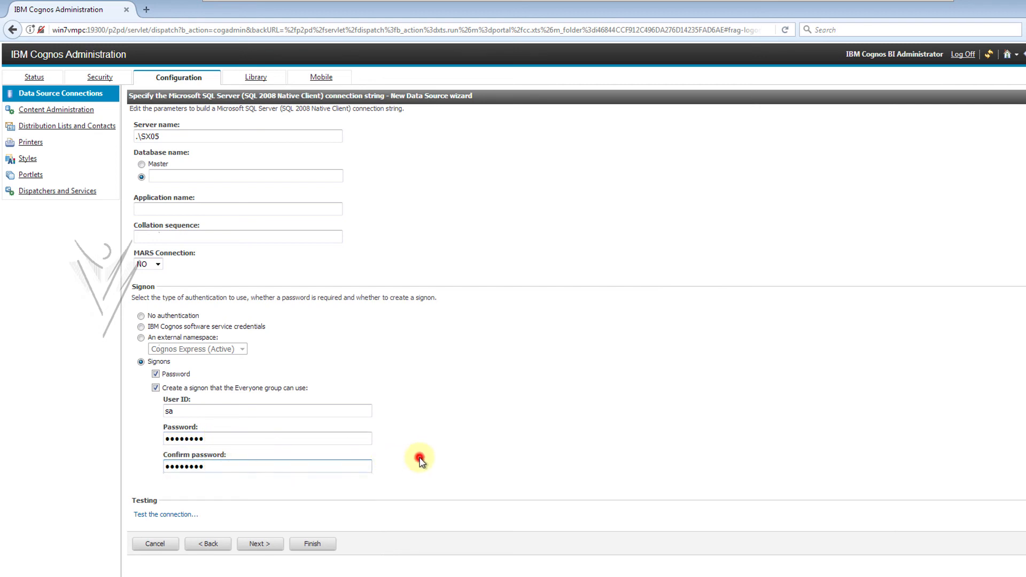
- Test the SQL 2008 Native Client connection with the sa signon, update the browser's saved login, and return to the connection parameters
left_click(156, 517)
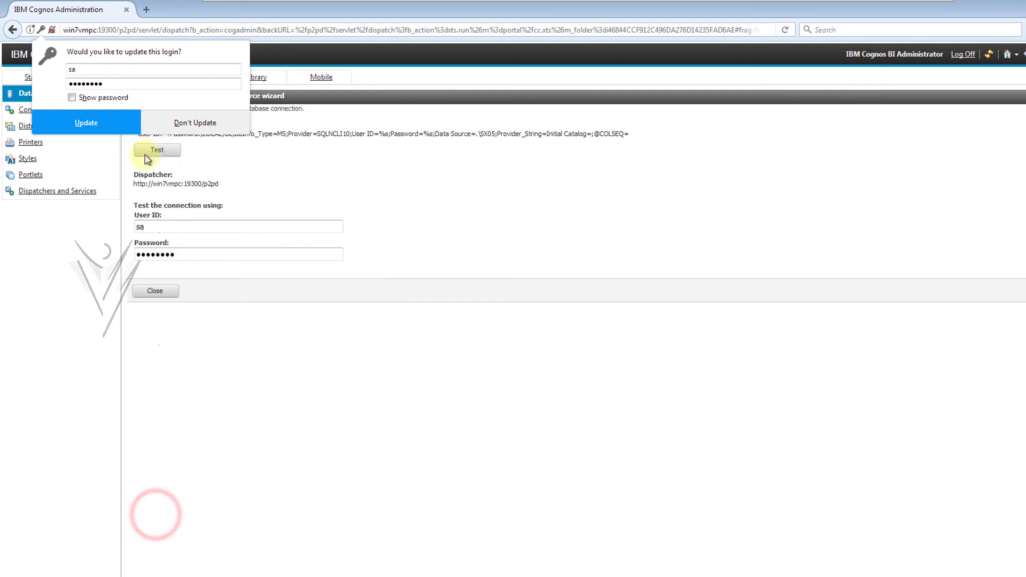
left_click(110, 131)
left_click(162, 151)
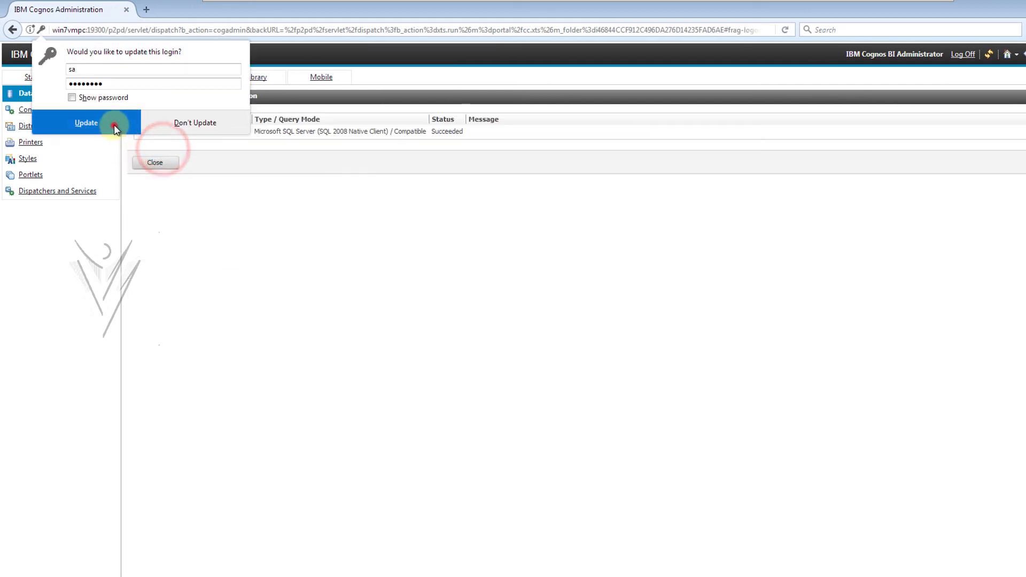
left_click(114, 128)
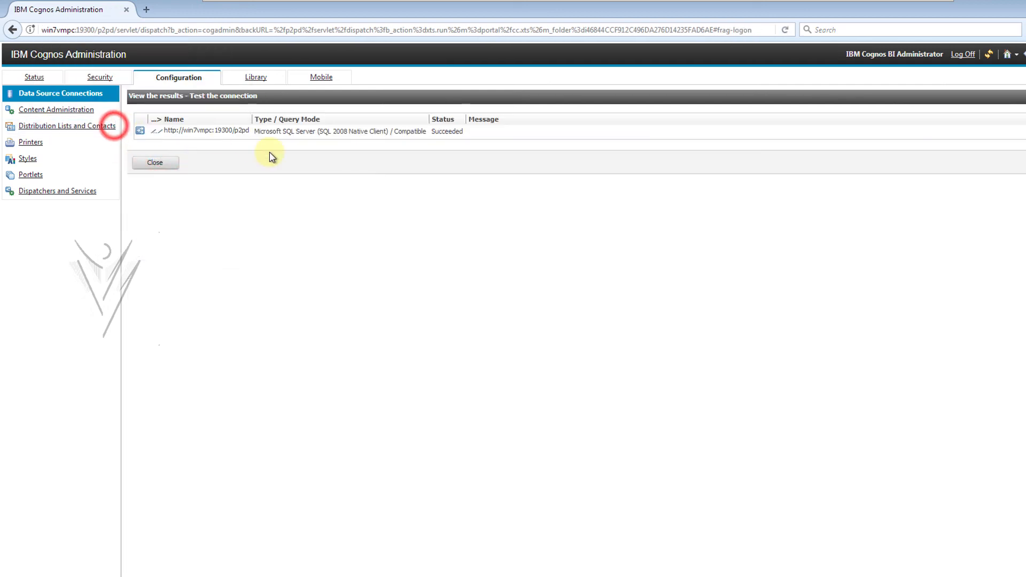
left_click(152, 165)
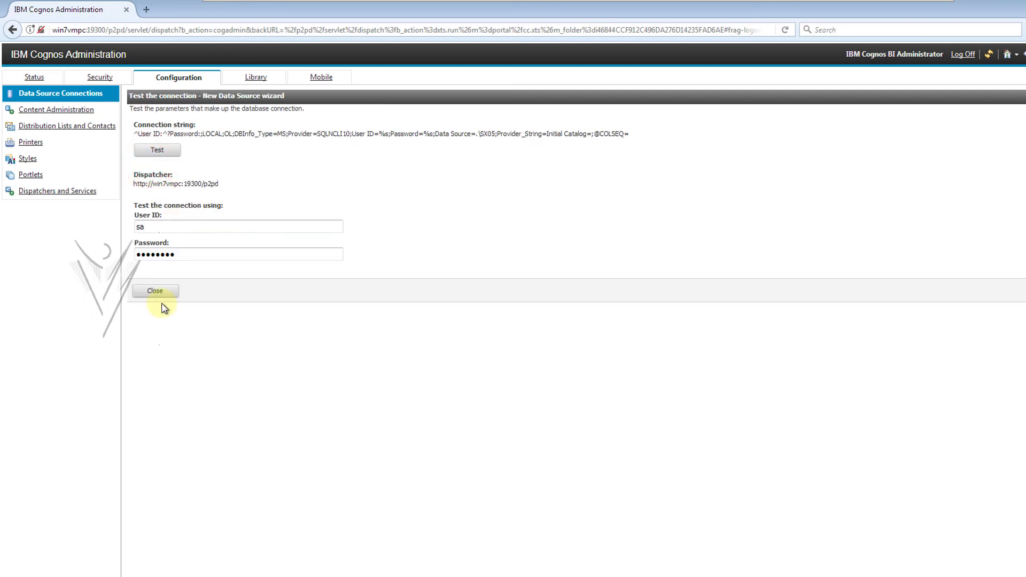
left_click(155, 293)
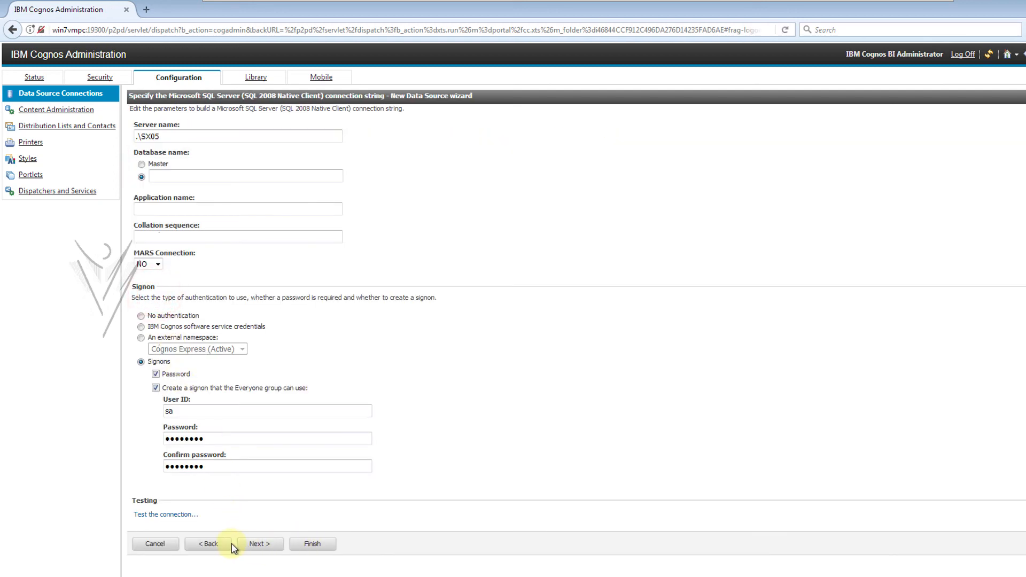
- Go back to the connection type settings of SX05_05 and open the list of available types
left_click(202, 544)
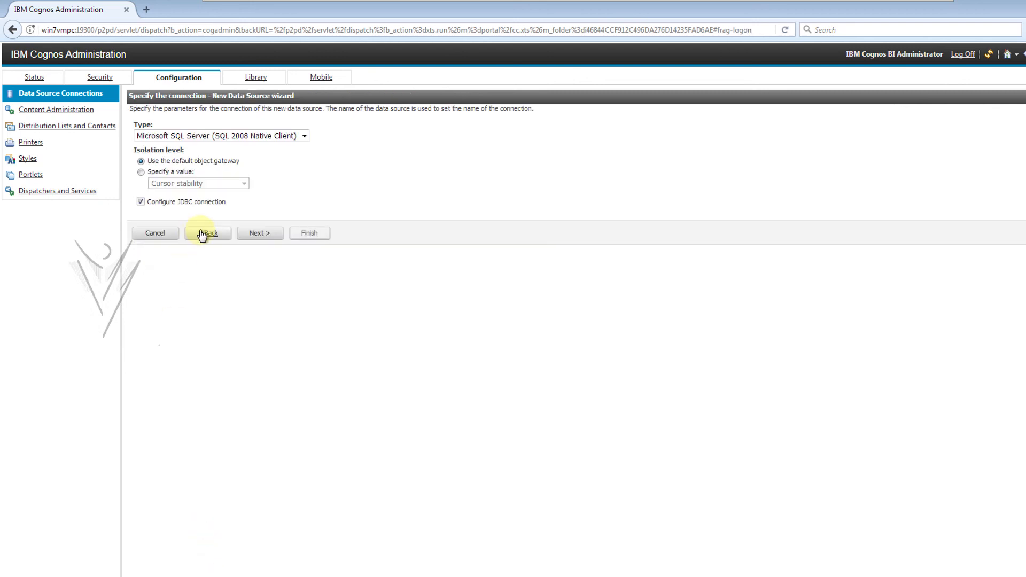
left_click(205, 137)
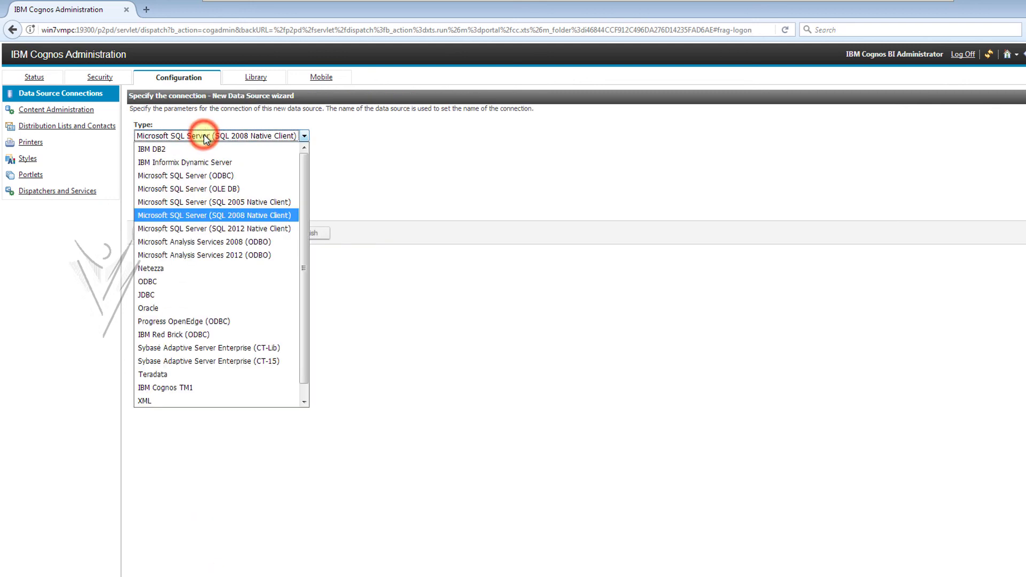